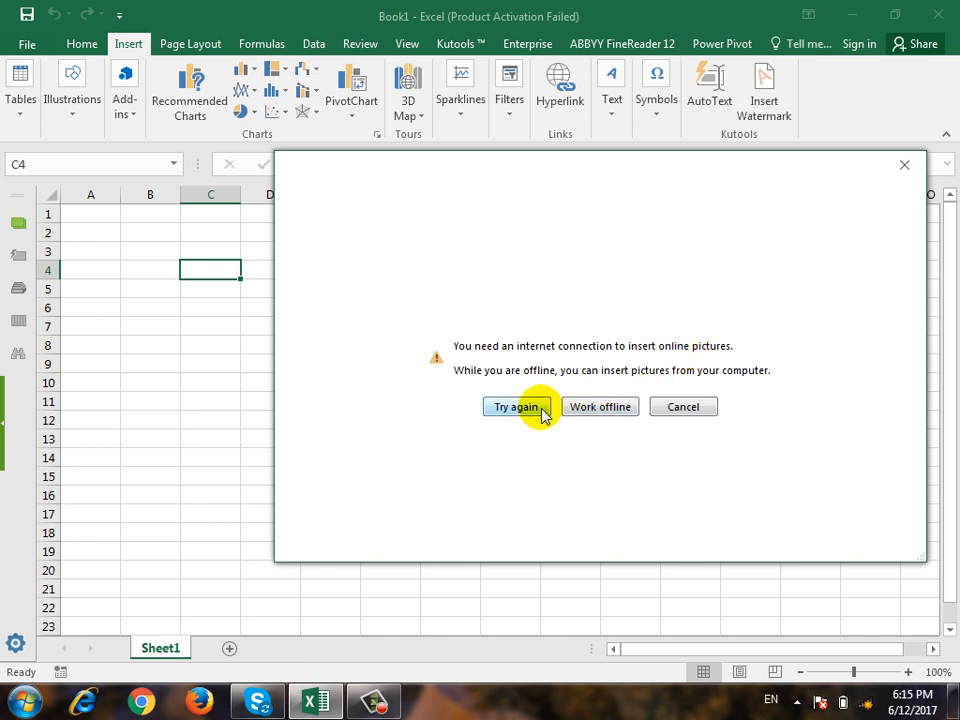
Step: Insert the Backgourmnd image from the Sample Pictures folder while working offline
{"action": "left_click", "coordinate": [614, 418]}
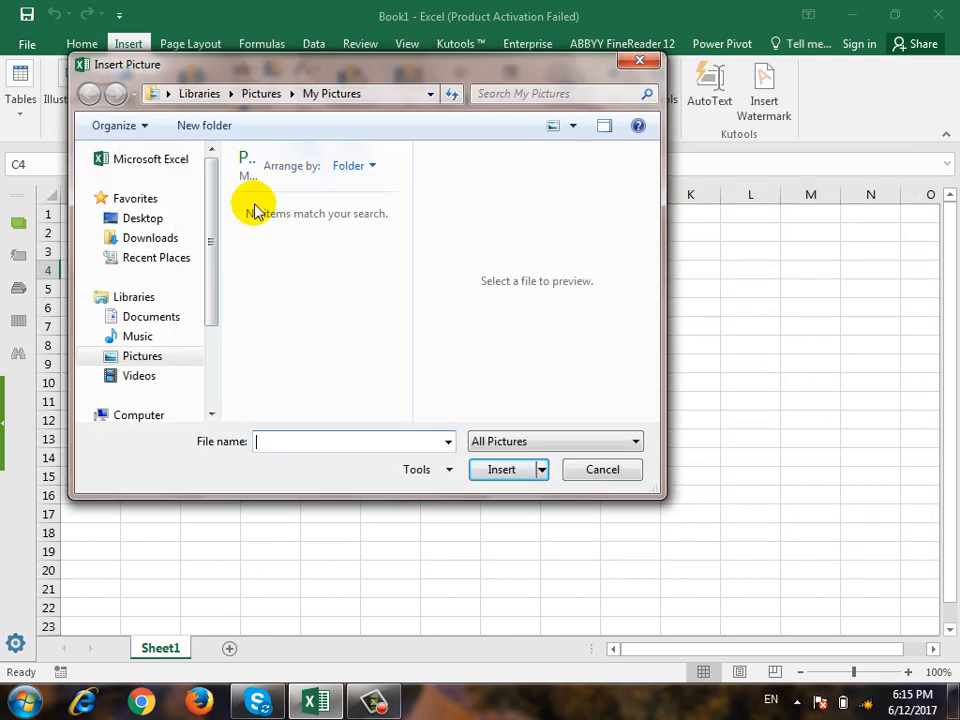
{"action": "left_click", "coordinate": [141, 358]}
{"action": "double_click", "coordinate": [285, 255]}
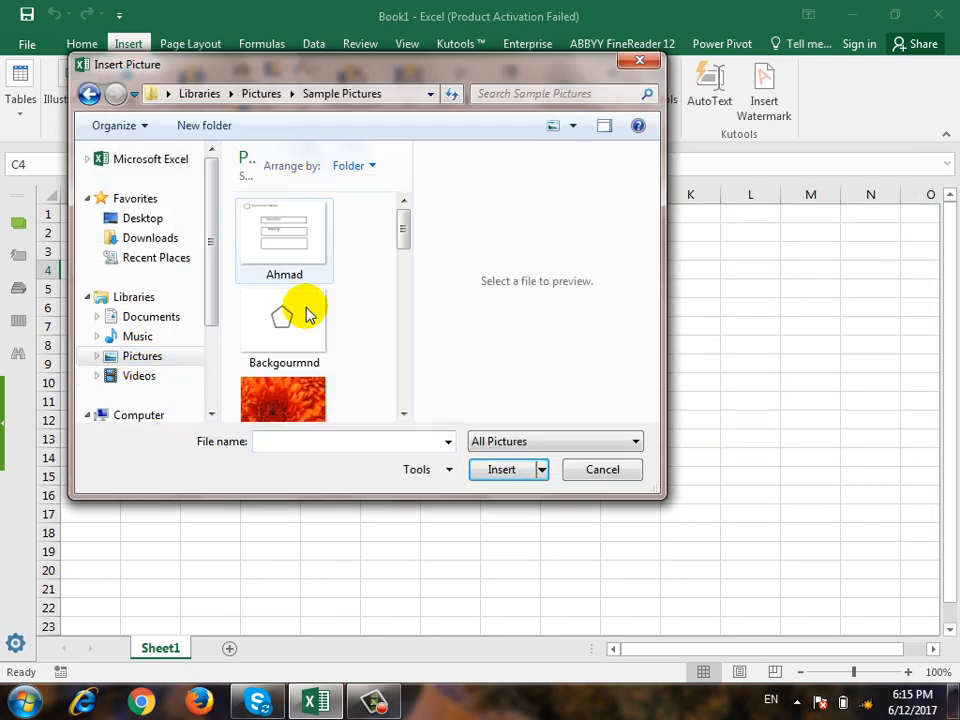
{"action": "double_click", "coordinate": [318, 362]}
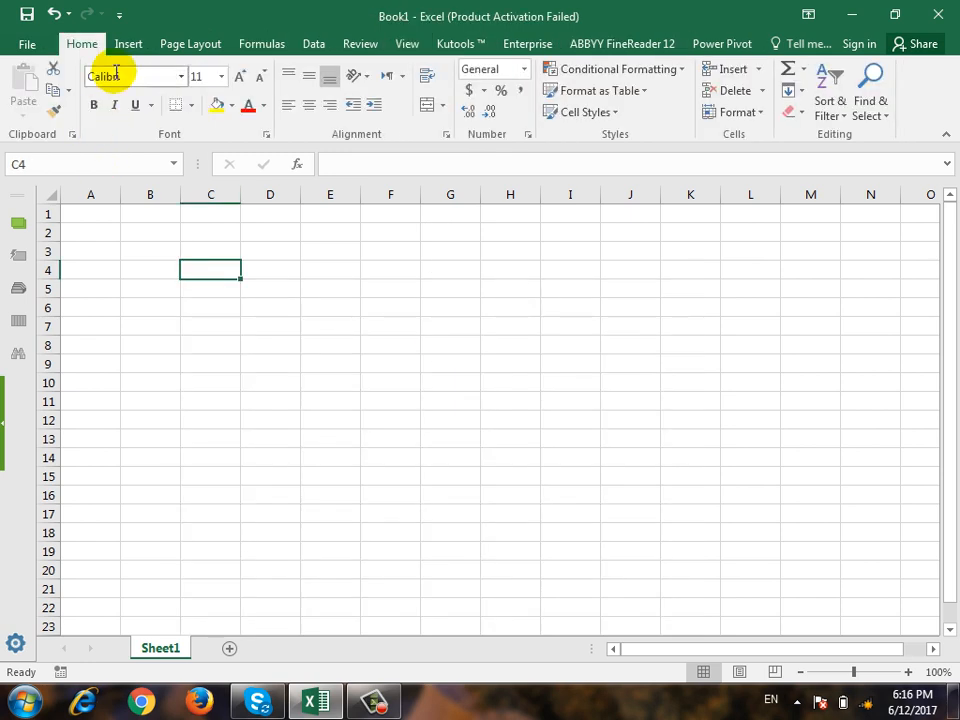
Step: Draw a rectangle about 1.65 inches high and 2.89 inches wide, spanning from cell B4 to G12
{"action": "left_click", "coordinate": [126, 44]}
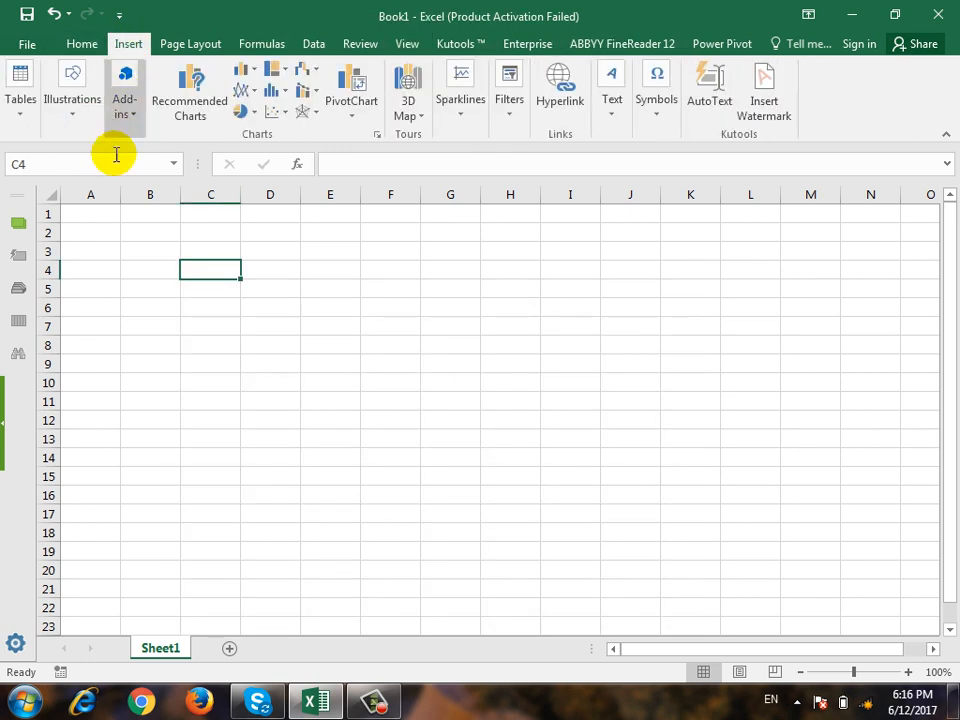
{"action": "left_click", "coordinate": [72, 128]}
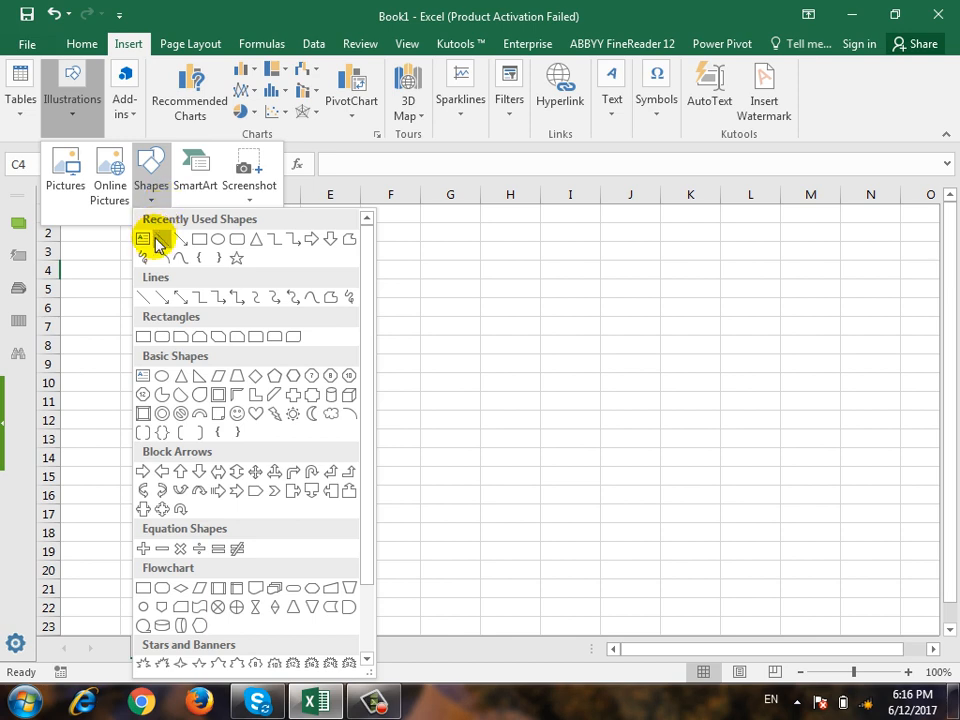
{"action": "left_click", "coordinate": [199, 239]}
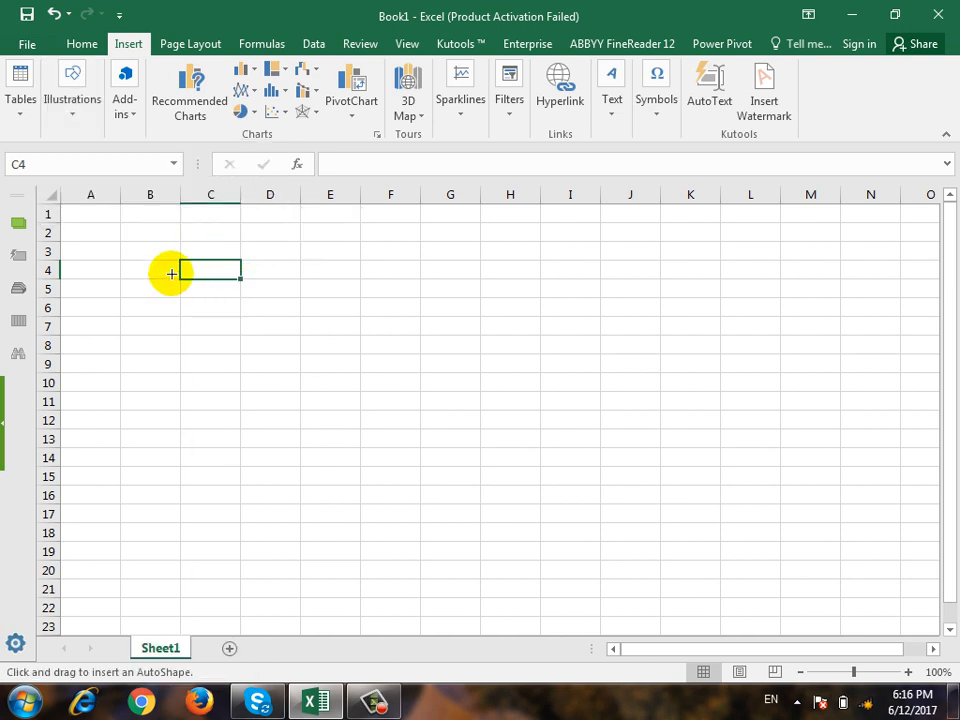
{"action": "mouse_move", "coordinate": [171, 274]}
{"action": "left_mouse_down"}
{"action": "mouse_move", "coordinate": [401, 420]}
{"action": "mouse_move", "coordinate": [431, 421]}
{"action": "left_mouse_up"}
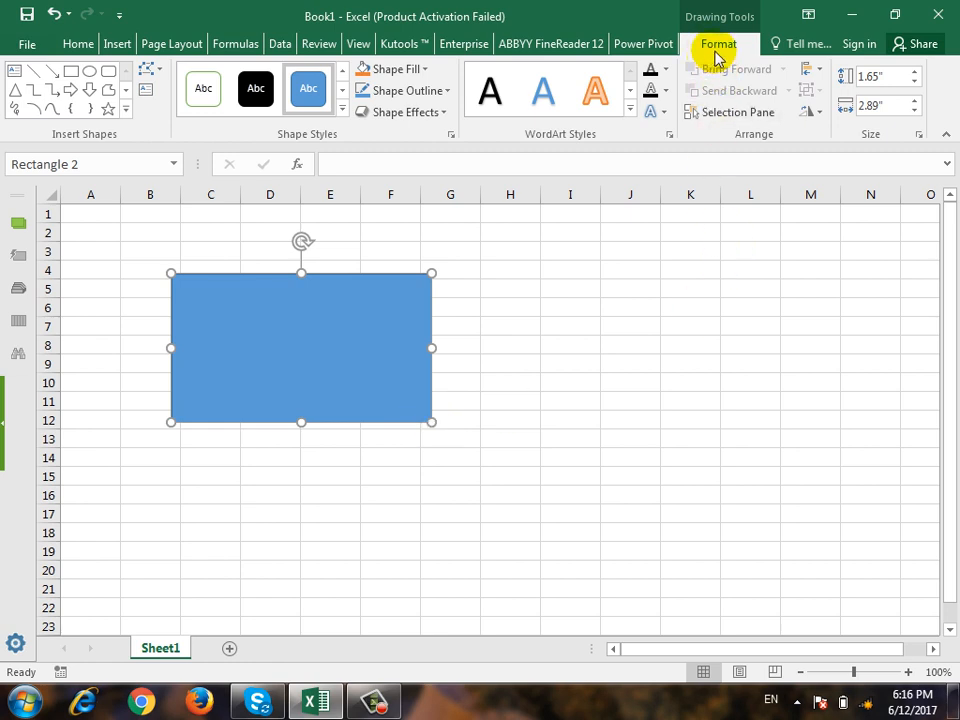
Step: Draw a down arrow about 1.76 by 1.67 inches beside the rectangle, and an elbow arrow connector below them
{"action": "left_click", "coordinate": [89, 88]}
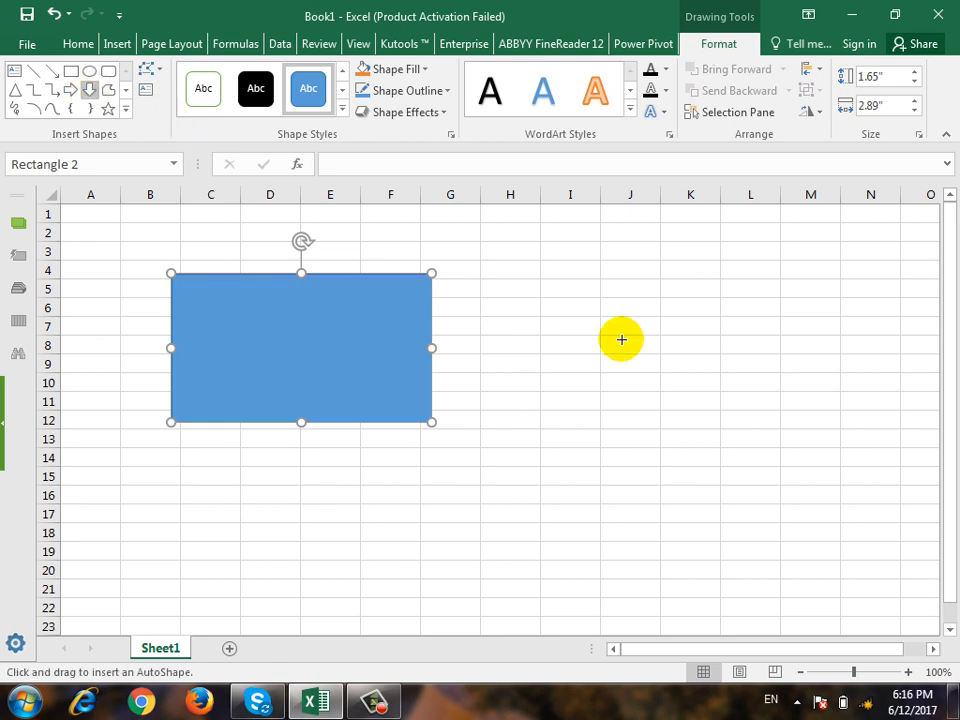
{"action": "left_click_drag", "start_coordinate": [482, 277], "coordinate": [632, 435]}
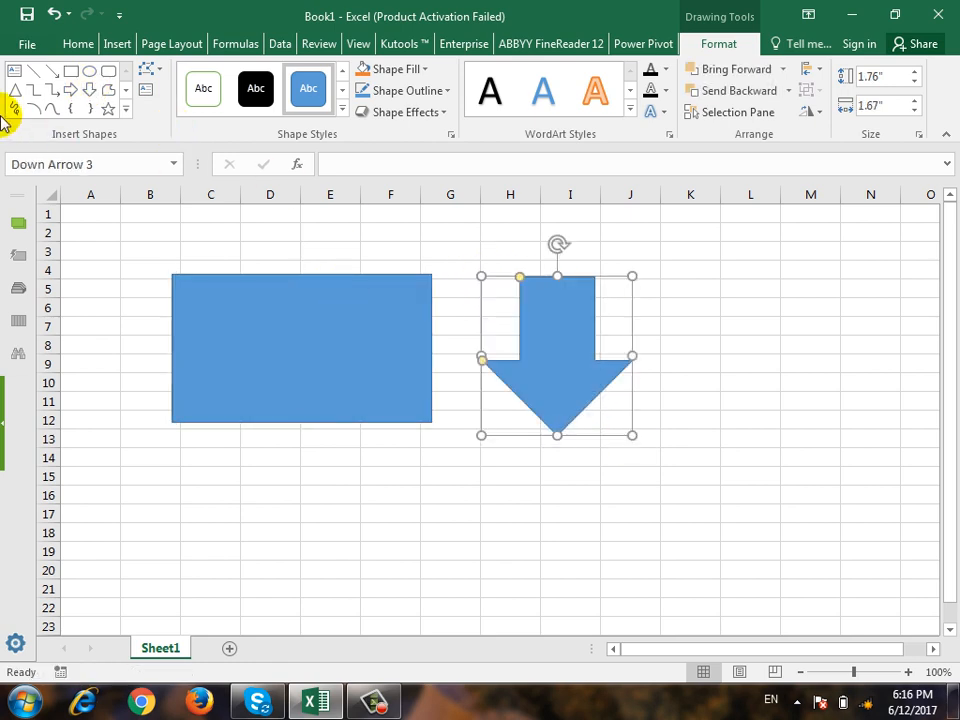
{"action": "left_click", "coordinate": [55, 90]}
{"action": "mouse_move", "coordinate": [297, 501]}
{"action": "left_mouse_down"}
{"action": "mouse_move", "coordinate": [493, 621]}
{"action": "mouse_move", "coordinate": [501, 587]}
{"action": "mouse_move", "coordinate": [526, 590]}
{"action": "left_mouse_up"}
Step: Change the down arrow into a left-right-up block arrow
{"action": "left_click", "coordinate": [254, 316]}
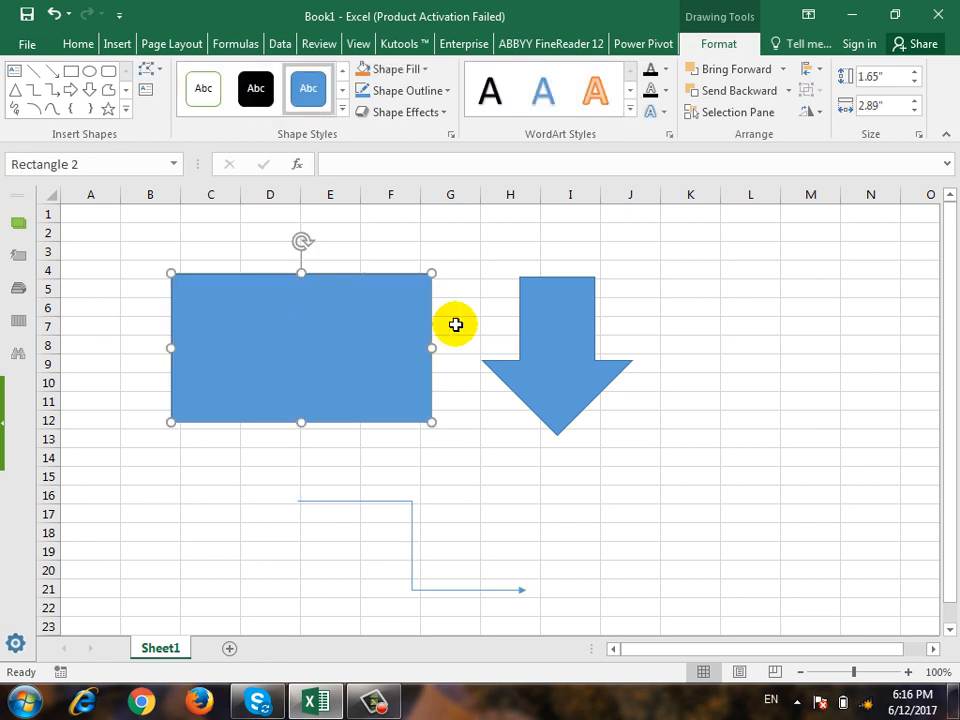
{"action": "left_click", "coordinate": [556, 313]}
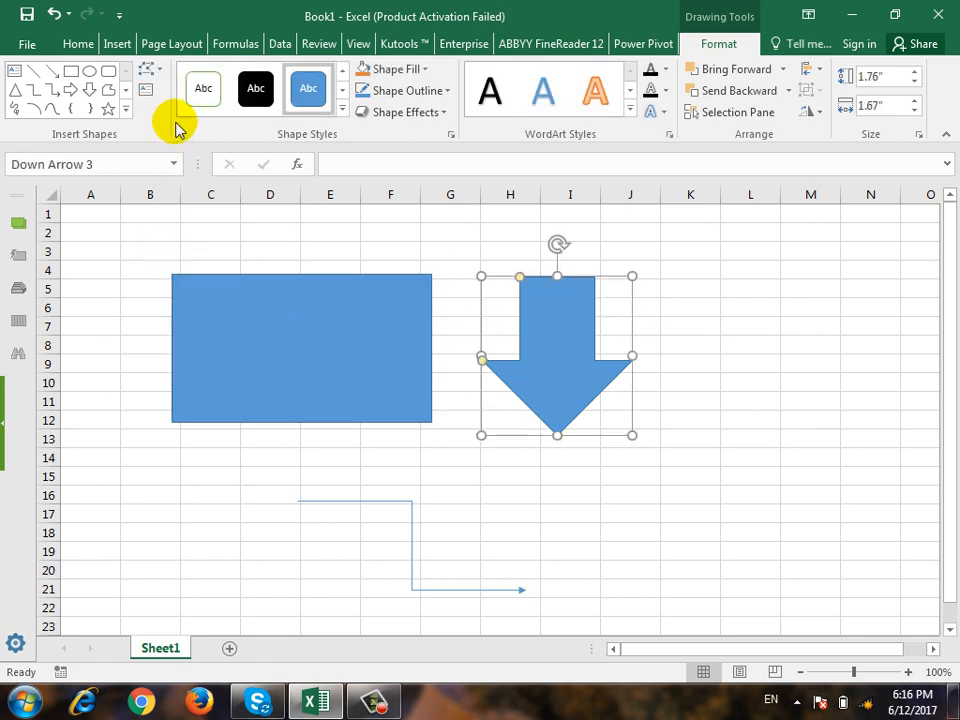
{"action": "left_click", "coordinate": [155, 74]}
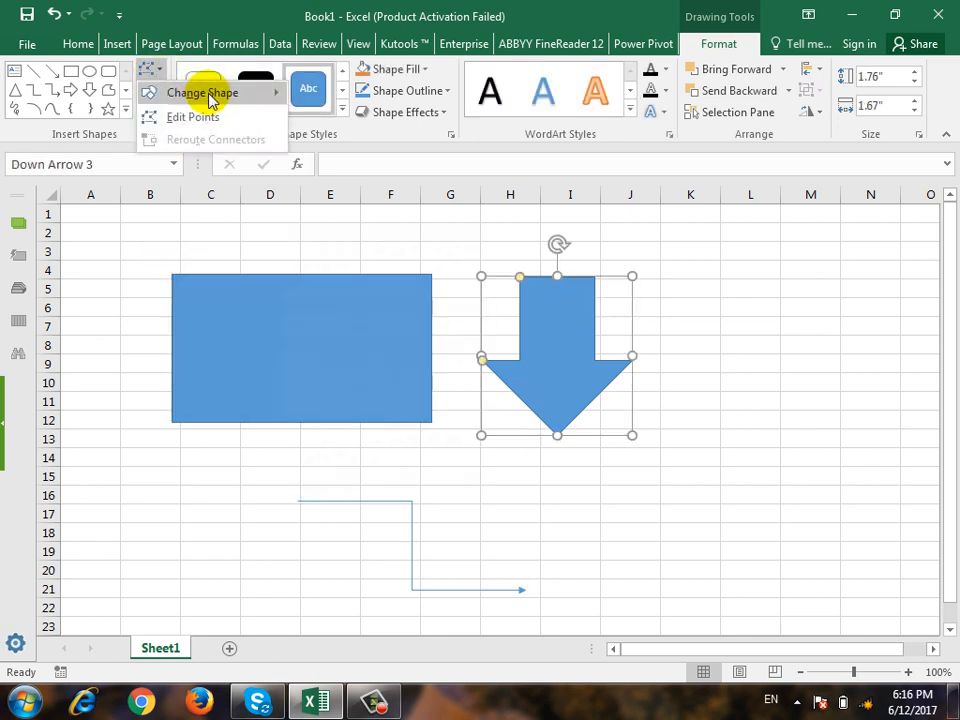
{"action": "mouse_move", "coordinate": [200, 94]}
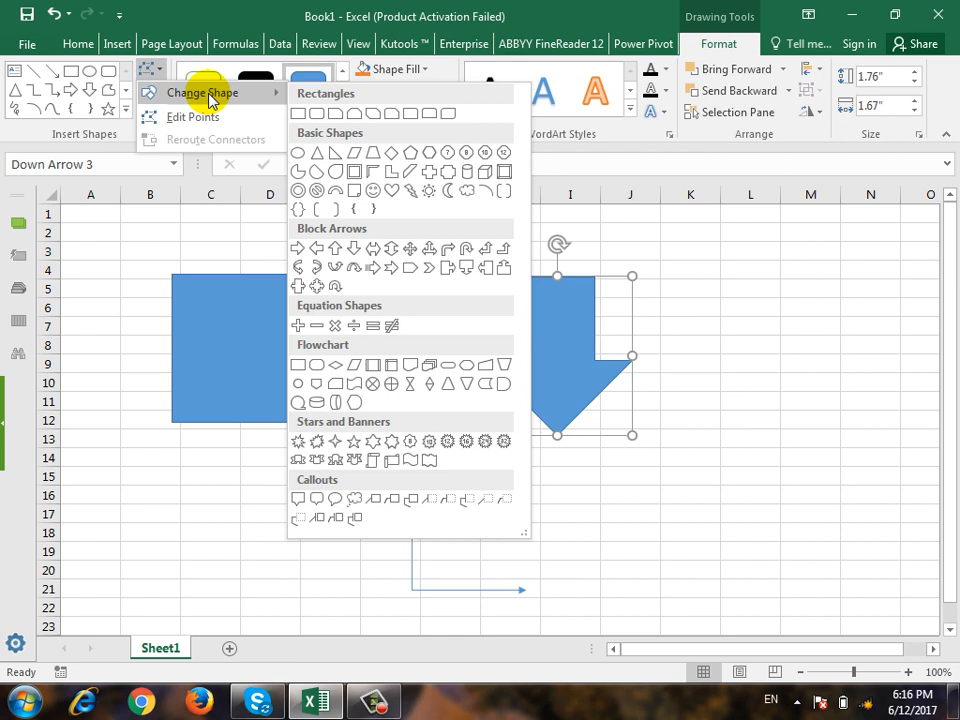
{"action": "left_click", "coordinate": [430, 251]}
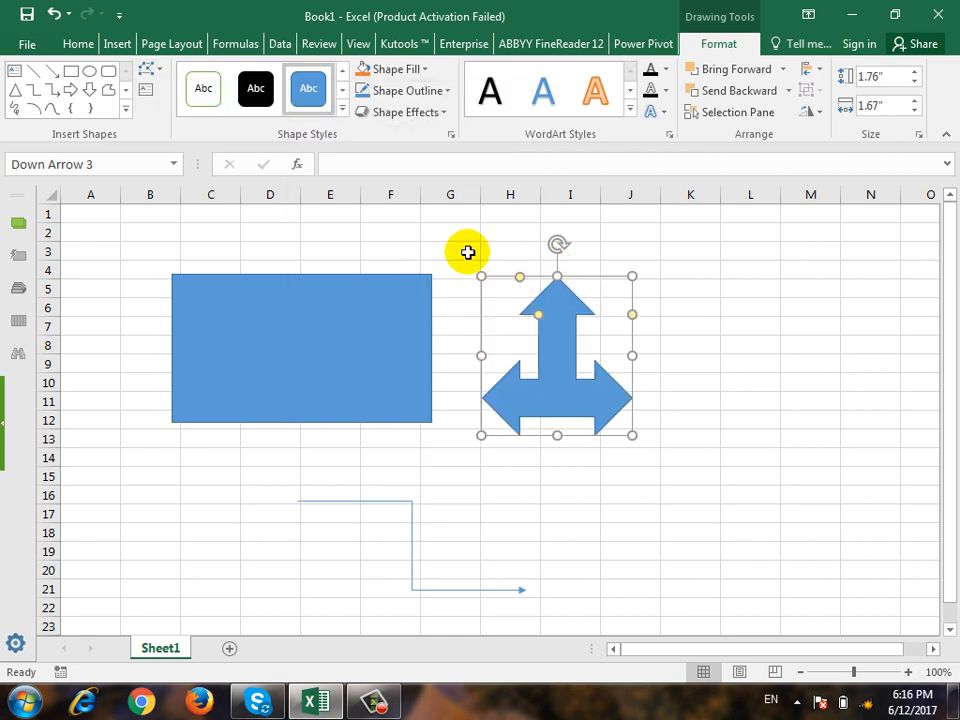
Step: Edit the three-way arrow's points to raise its tip to row 3 and make its vertical shaft narrower and slanted
{"action": "left_click", "coordinate": [156, 69]}
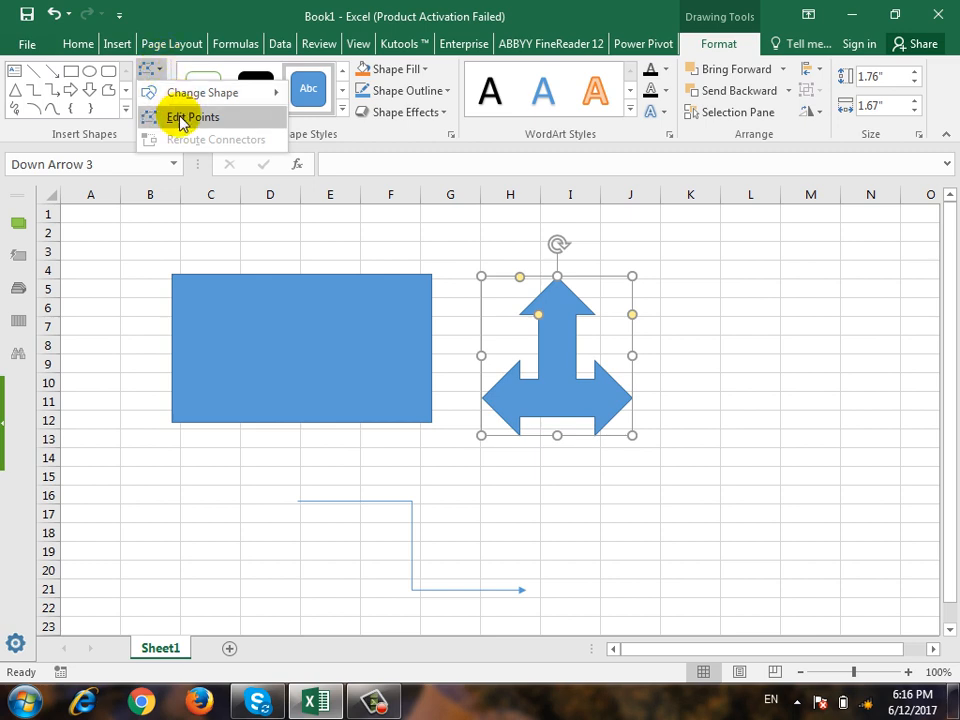
{"action": "left_click", "coordinate": [236, 122]}
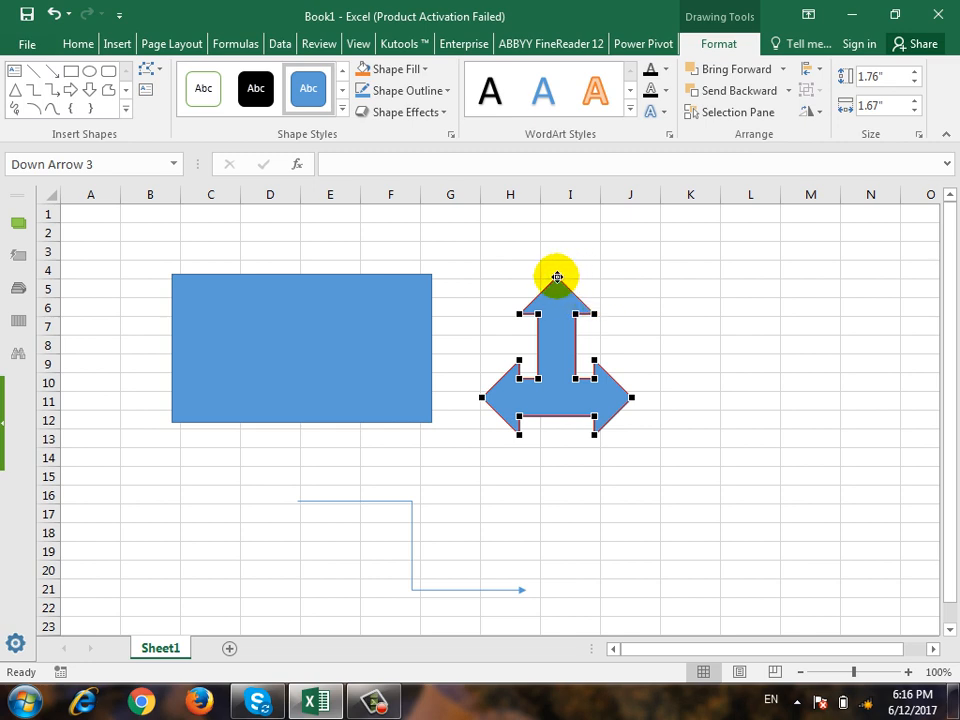
{"action": "left_click_drag", "start_coordinate": [558, 245], "coordinate": [557, 245]}
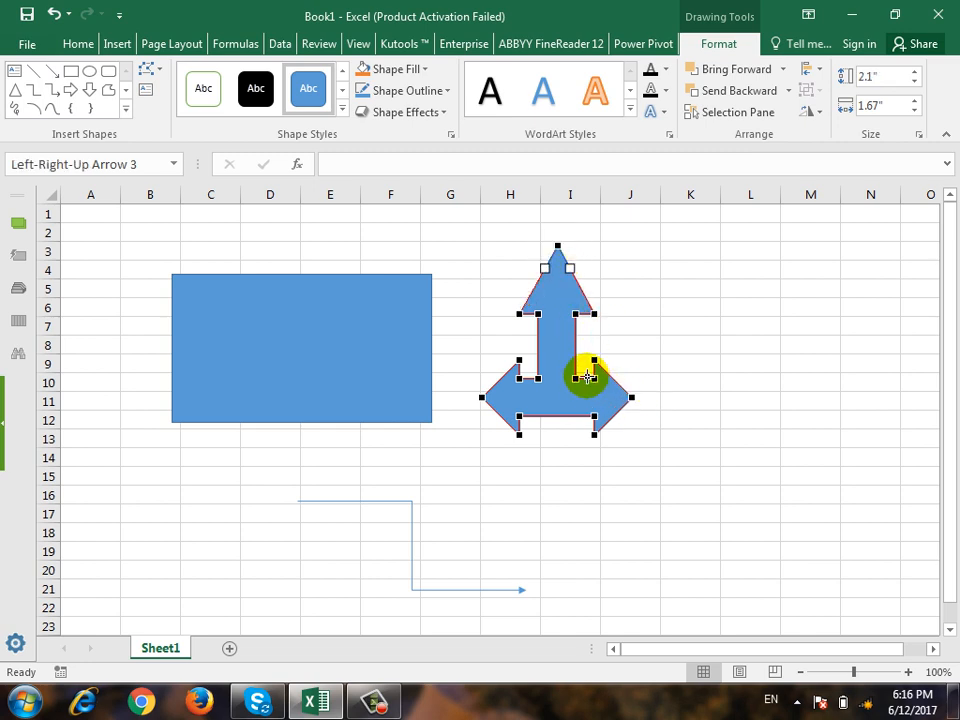
{"action": "left_click_drag", "start_coordinate": [556, 312], "coordinate": [556, 313]}
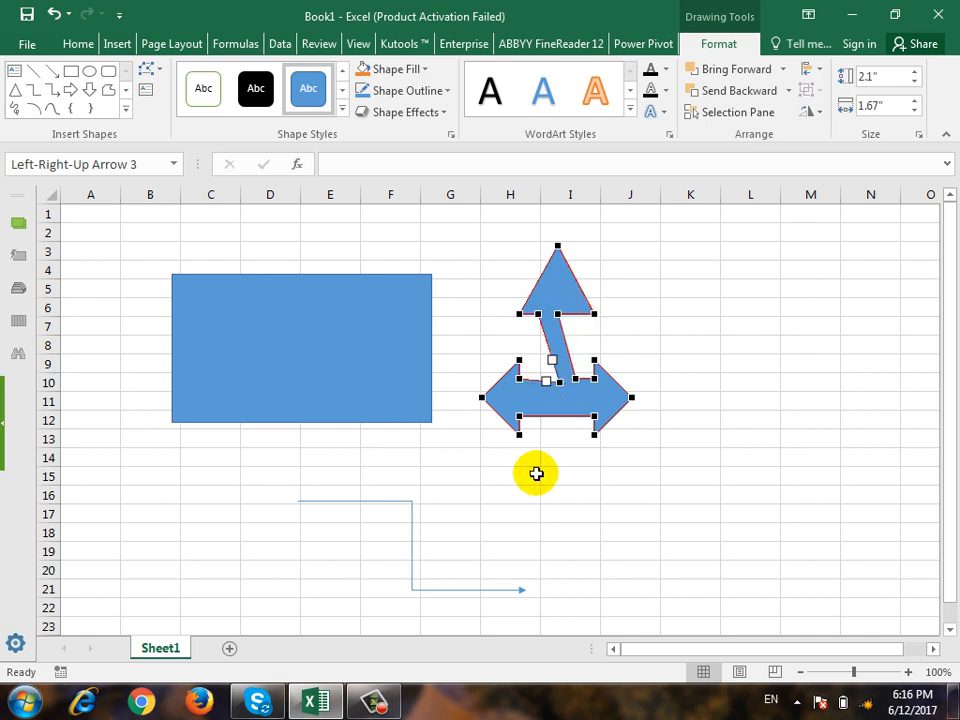
{"action": "left_click", "coordinate": [568, 475]}
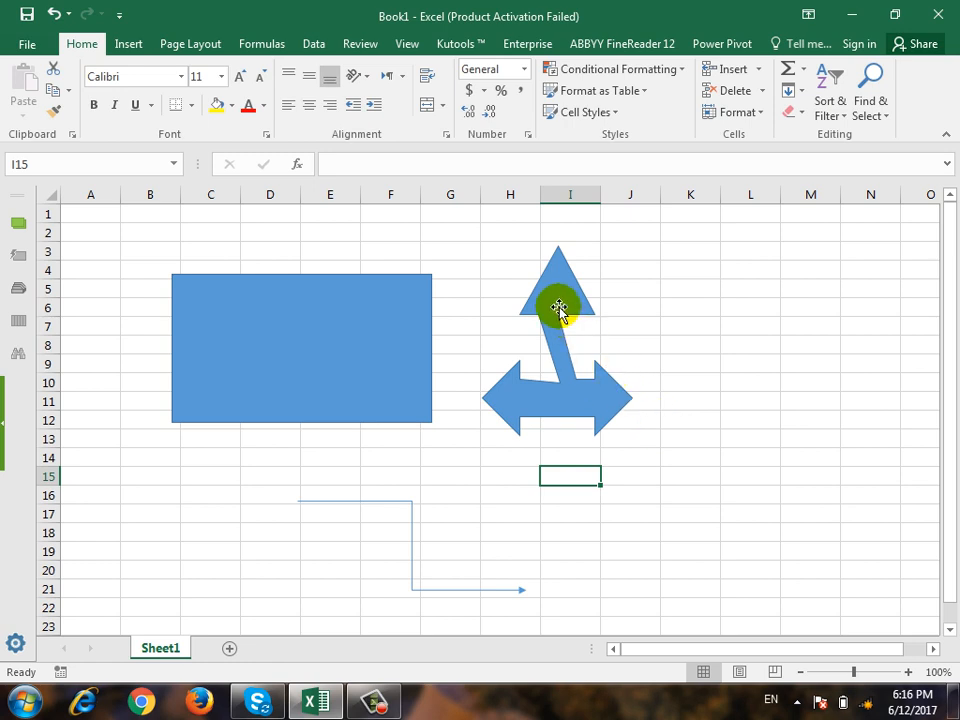
{"action": "left_click", "coordinate": [557, 306]}
{"action": "left_click", "coordinate": [160, 75]}
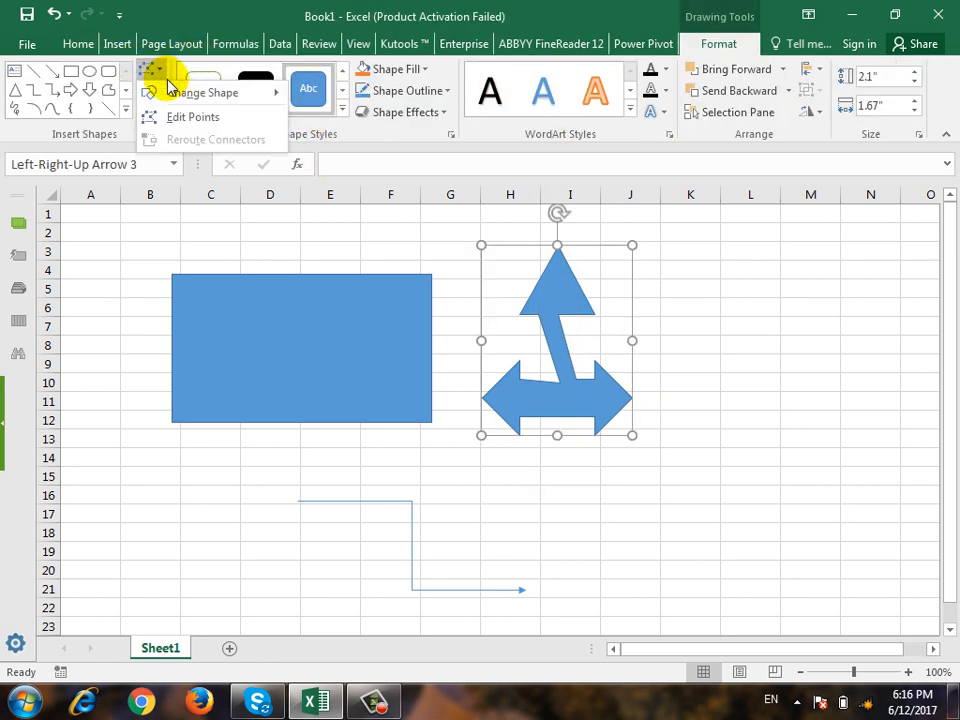
{"action": "left_click", "coordinate": [175, 118]}
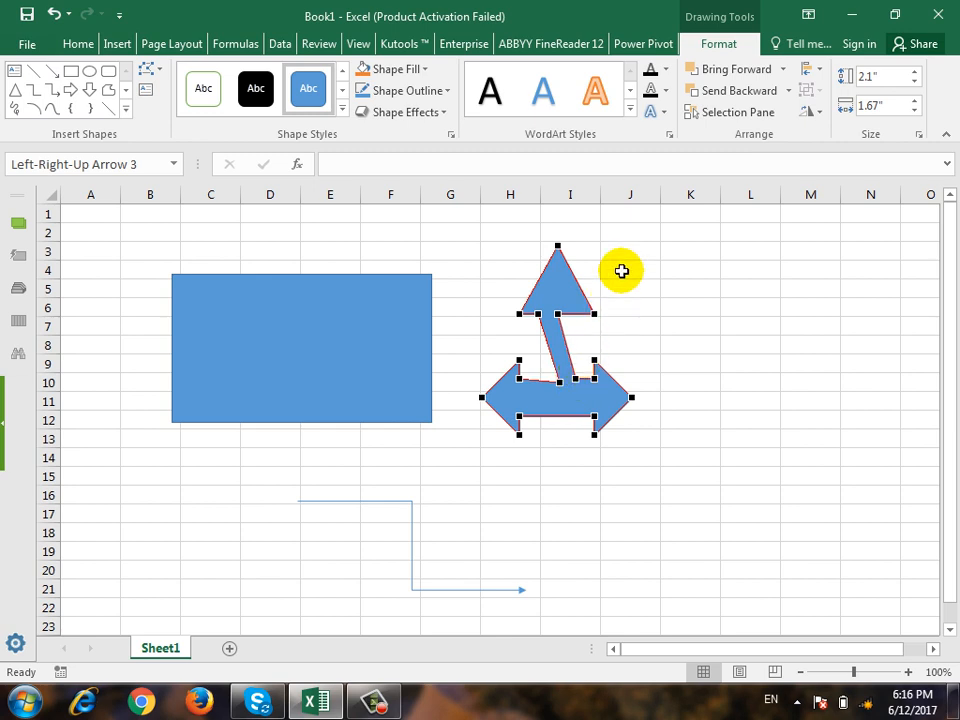
{"action": "left_click", "coordinate": [630, 237]}
Step: Enter the text sdfgfdgdfg in the rectangle and add sample text inside the three-way arrow
{"action": "left_click", "coordinate": [298, 345]}
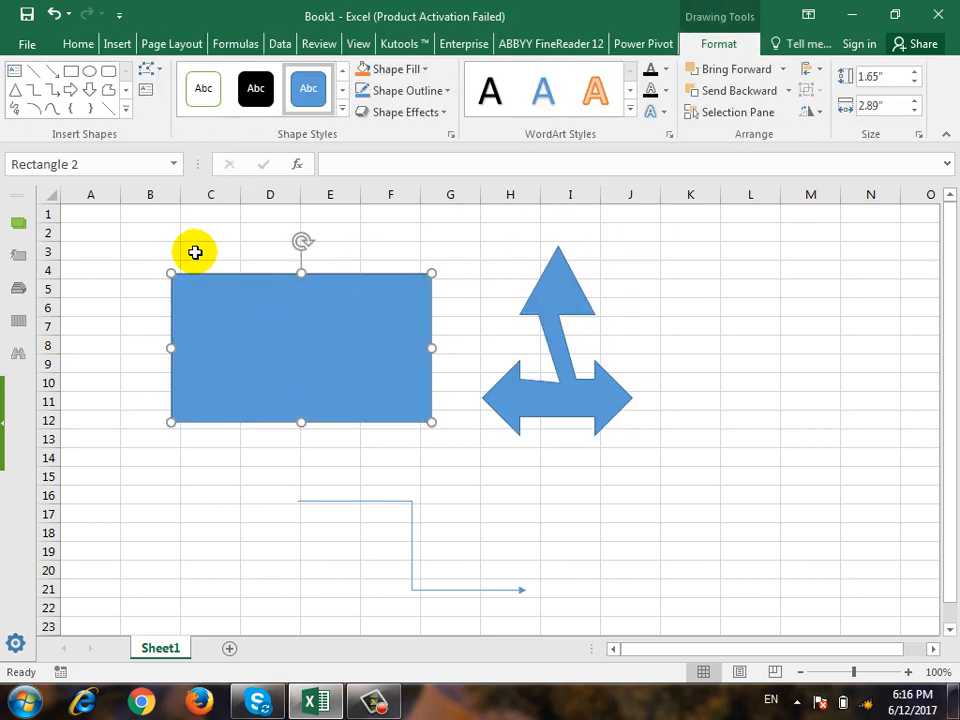
{"action": "left_click", "coordinate": [155, 95]}
{"action": "left_click", "coordinate": [242, 321]}
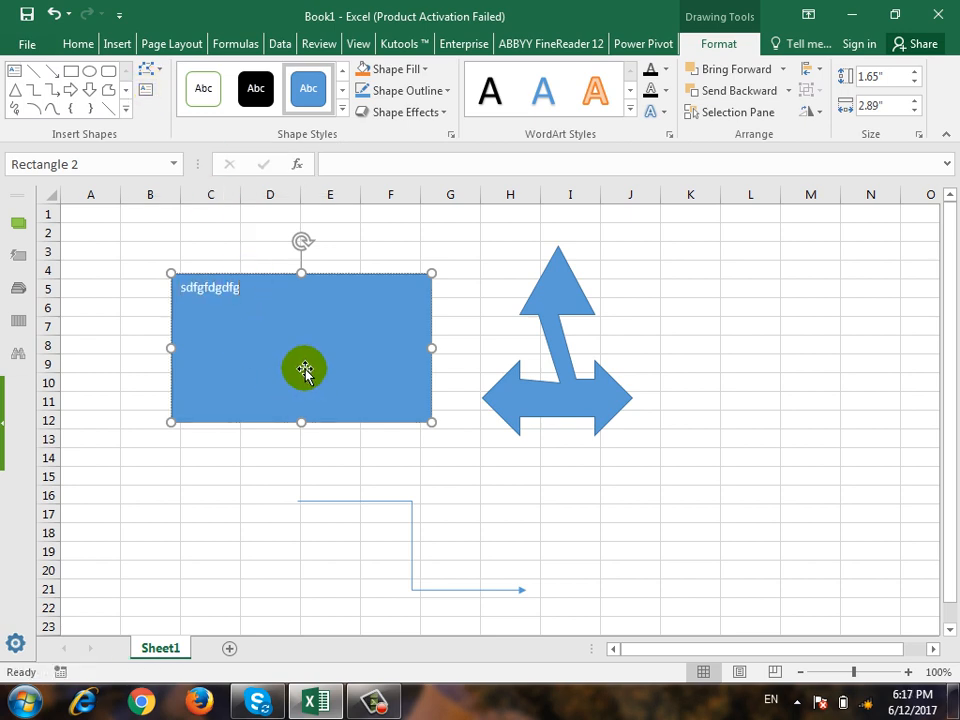
{"action": "right_click", "coordinate": [577, 409]}
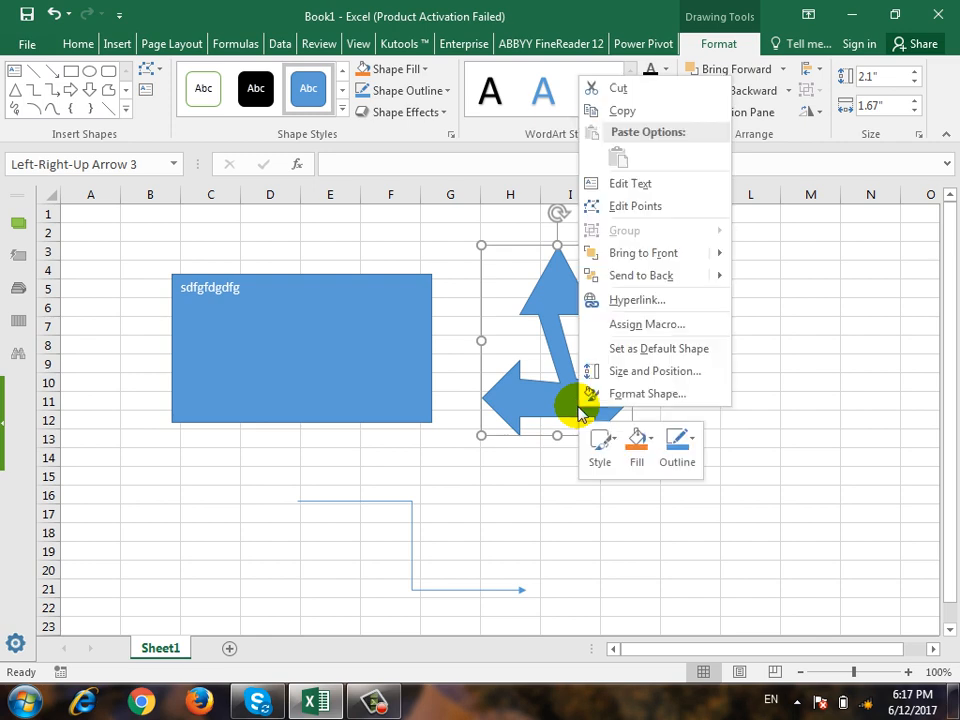
{"action": "left_click", "coordinate": [690, 184]}
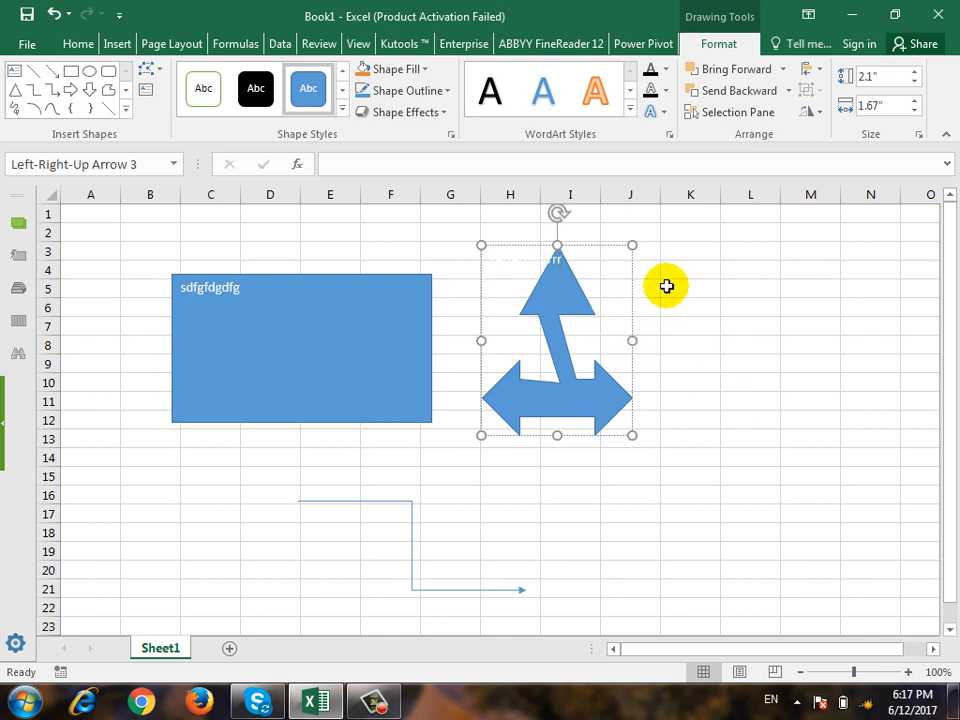
Step: Apply the dark blue gradient theme style from the last row of theme styles to the rectangle
{"action": "left_click", "coordinate": [377, 394]}
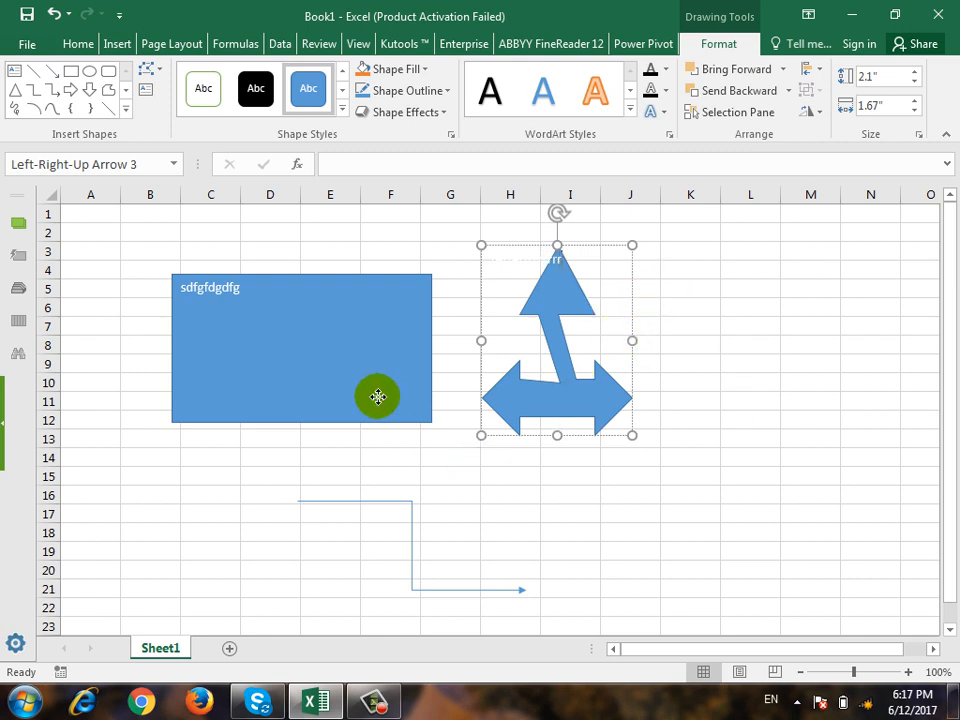
{"action": "left_click", "coordinate": [341, 110]}
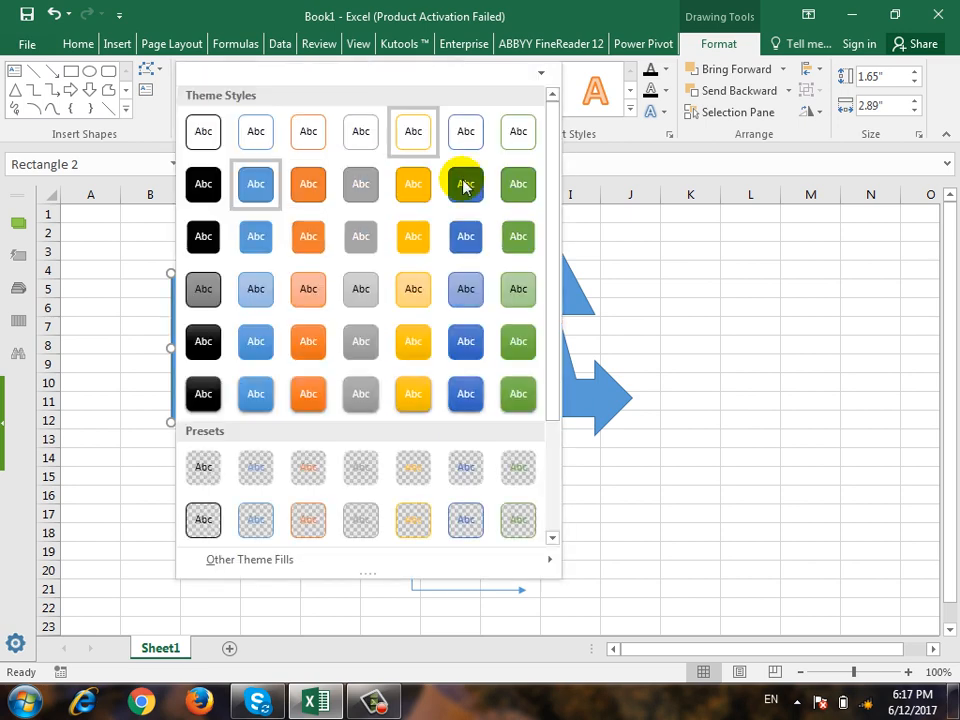
{"action": "scroll", "coordinate": [557, 265], "scroll_direction": "down", "scroll_amount": 2}
{"action": "scroll", "coordinate": [557, 265], "scroll_direction": "down", "scroll_amount": 2}
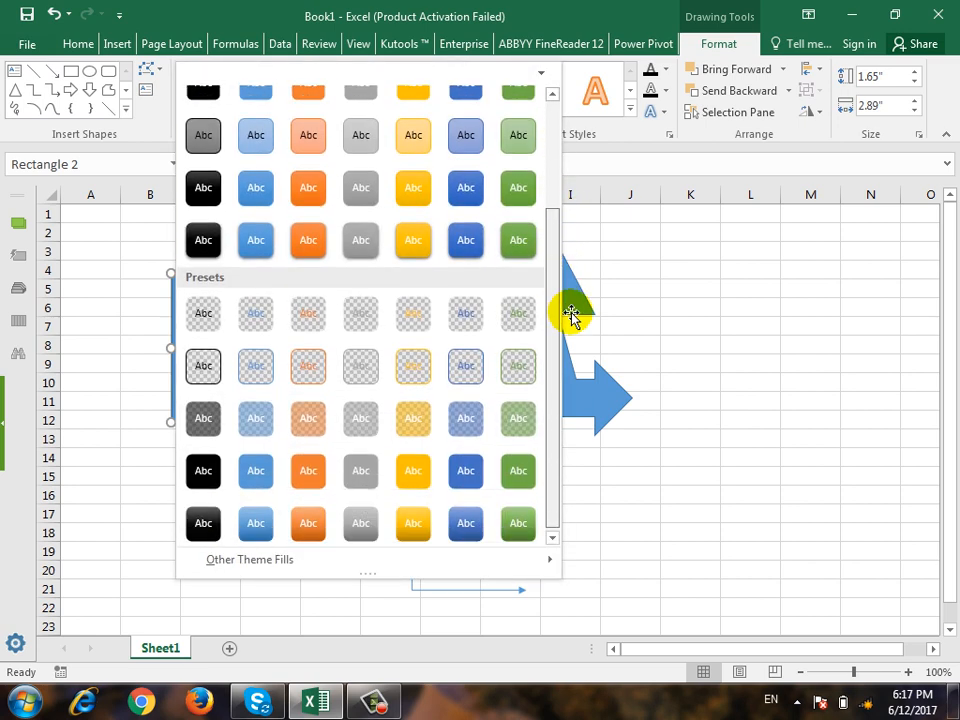
{"action": "left_click", "coordinate": [467, 240]}
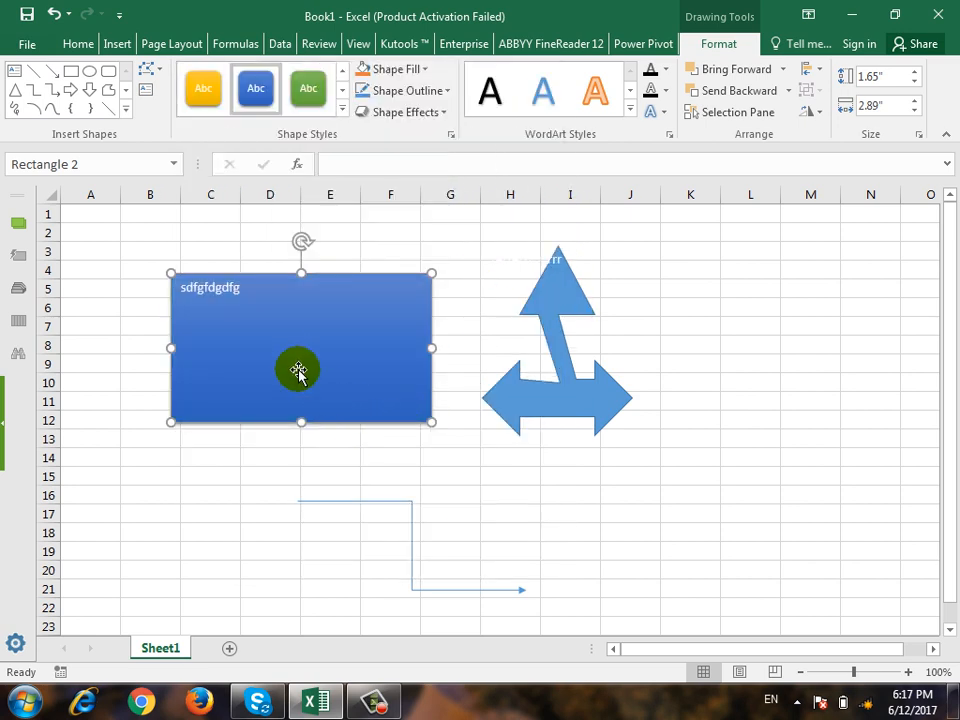
Step: Draw a nearly round oval about 1.97 by 2.01 inches overlapping the rectangle's lower part
{"action": "left_click", "coordinate": [127, 112]}
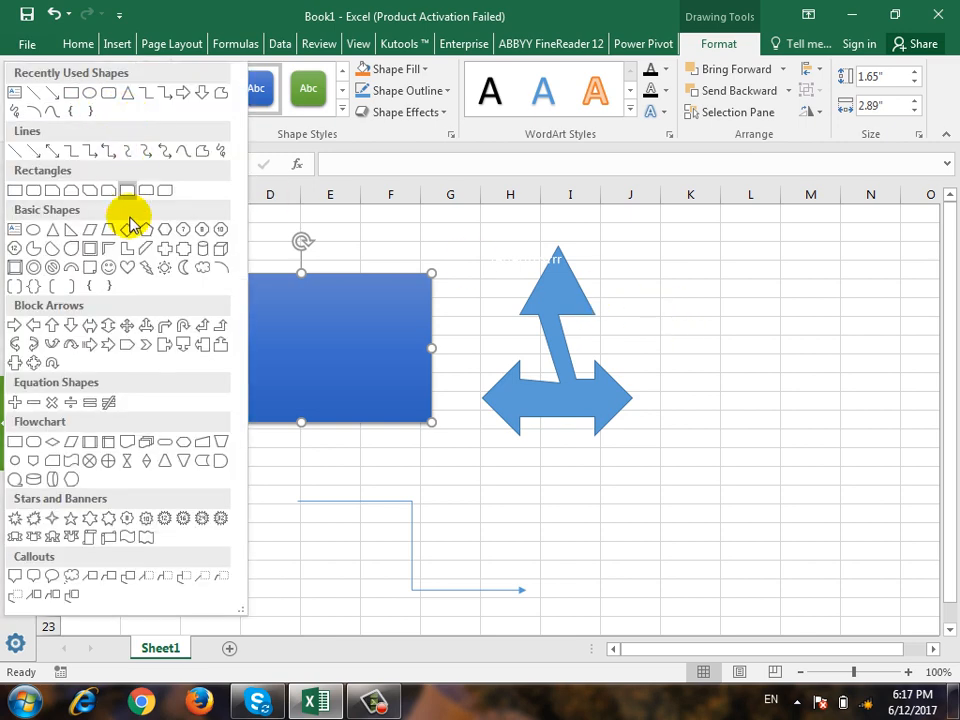
{"action": "left_click", "coordinate": [33, 229]}
{"action": "mouse_move", "coordinate": [347, 377]}
{"action": "left_mouse_down"}
{"action": "mouse_move", "coordinate": [369, 429]}
{"action": "mouse_move", "coordinate": [425, 457]}
{"action": "mouse_move", "coordinate": [436, 486]}
{"action": "left_mouse_up"}
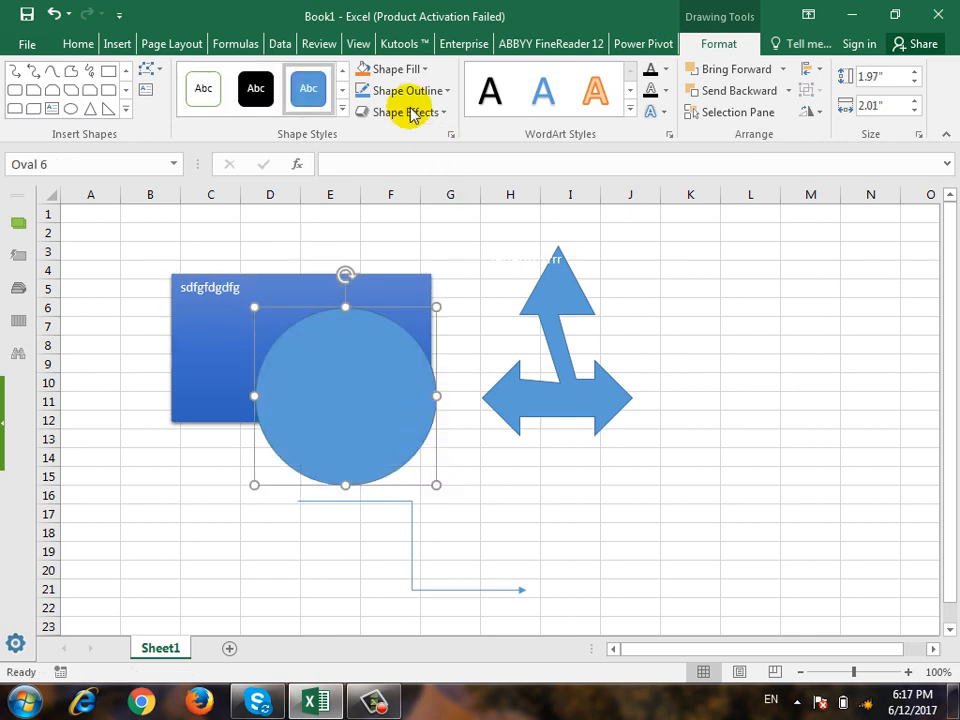
Step: Apply the transparent preset style with a thin gray outline to the oval, then reselect the rectangle
{"action": "left_click", "coordinate": [341, 110]}
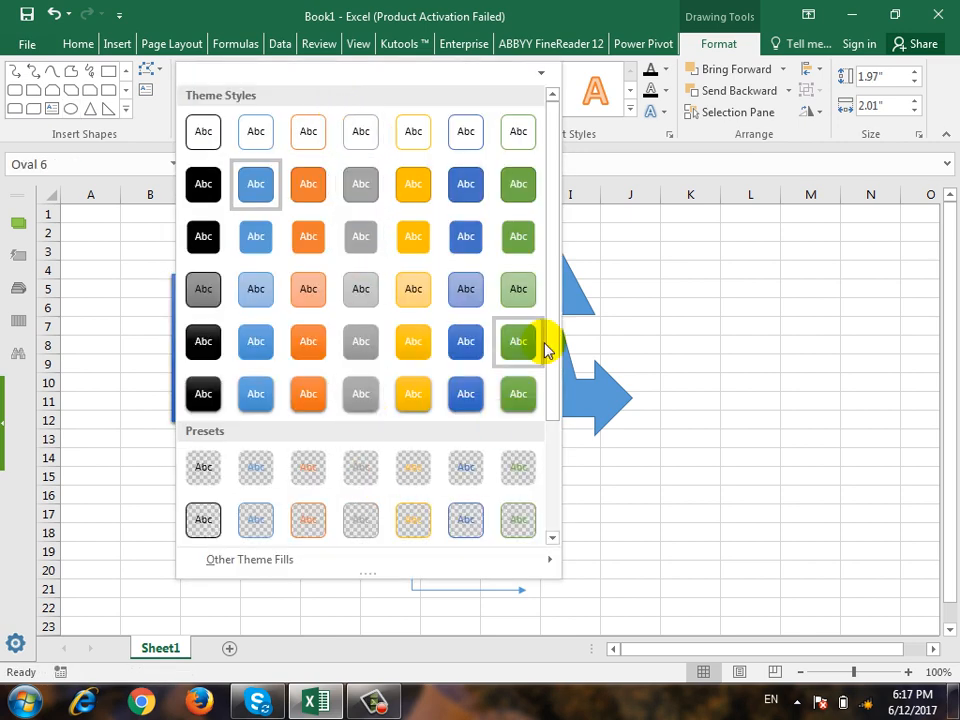
{"action": "left_click_drag", "start_coordinate": [556, 341], "coordinate": [552, 438]}
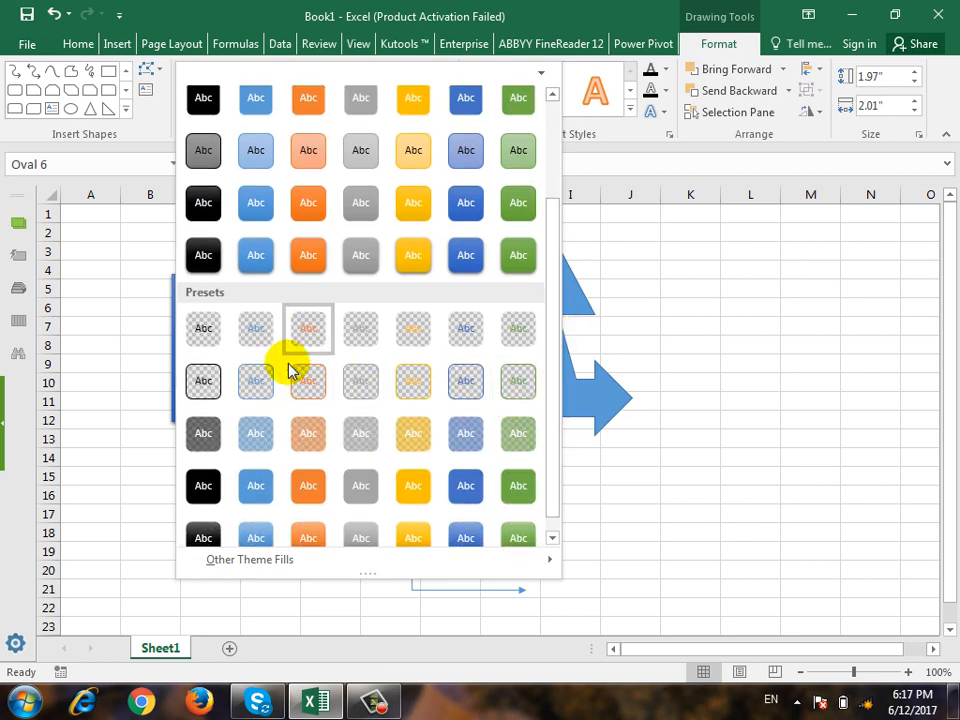
{"action": "left_click", "coordinate": [376, 380]}
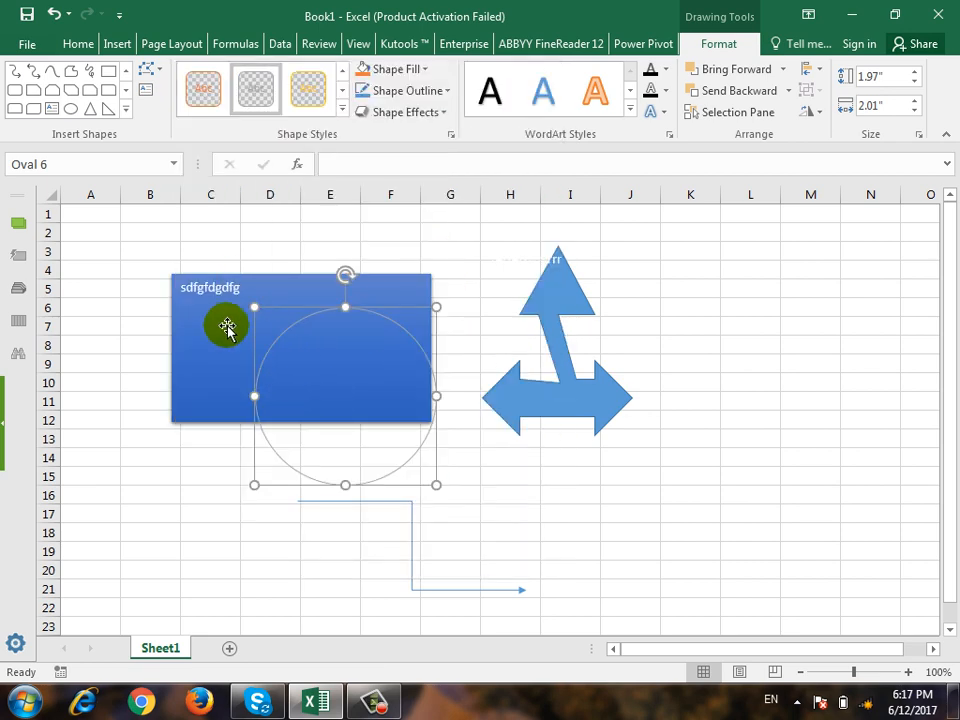
{"action": "right_click", "coordinate": [382, 391]}
{"action": "left_click", "coordinate": [357, 383]}
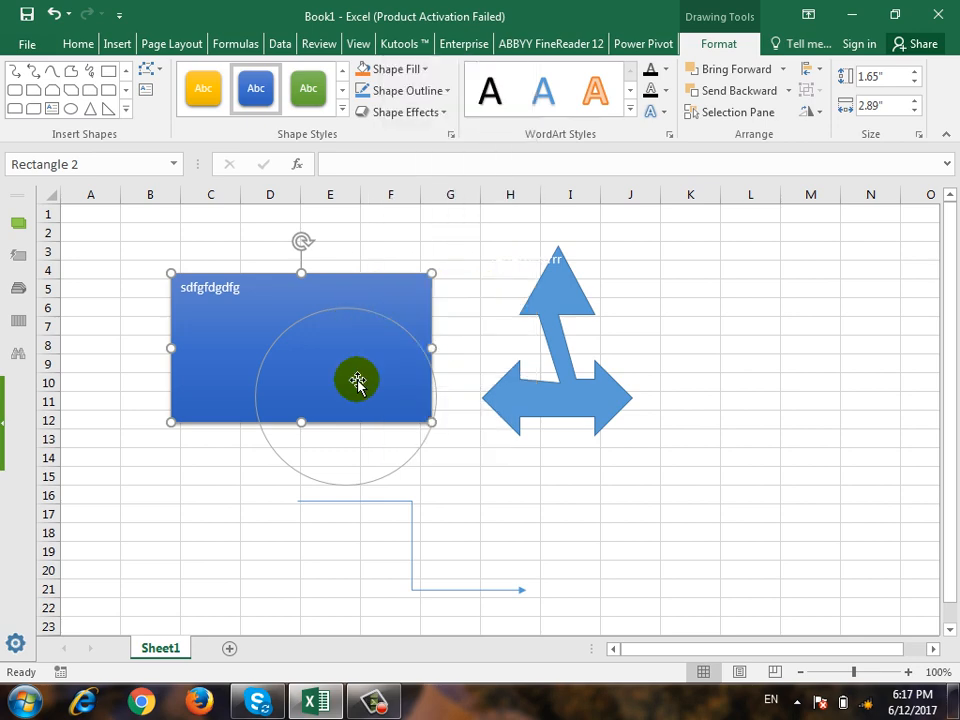
Step: Add the text fgdfgdfgdfgdfg inside the oval
{"action": "right_click", "coordinate": [376, 480]}
{"action": "left_click", "coordinate": [336, 379]}
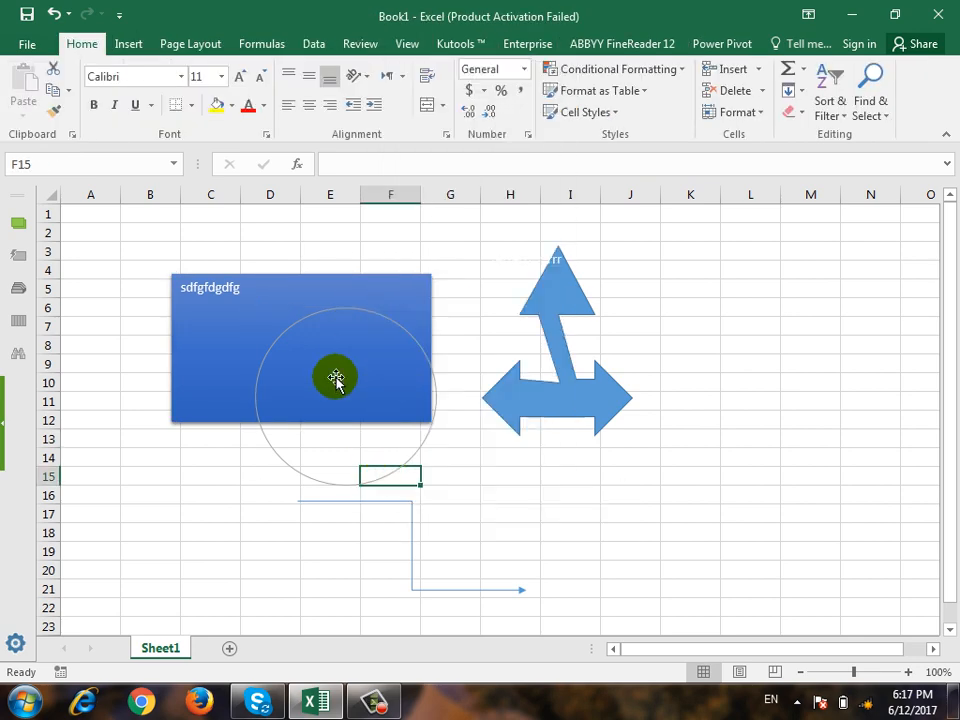
{"action": "left_click", "coordinate": [336, 437]}
{"action": "left_click", "coordinate": [265, 438]}
{"action": "left_click", "coordinate": [261, 439]}
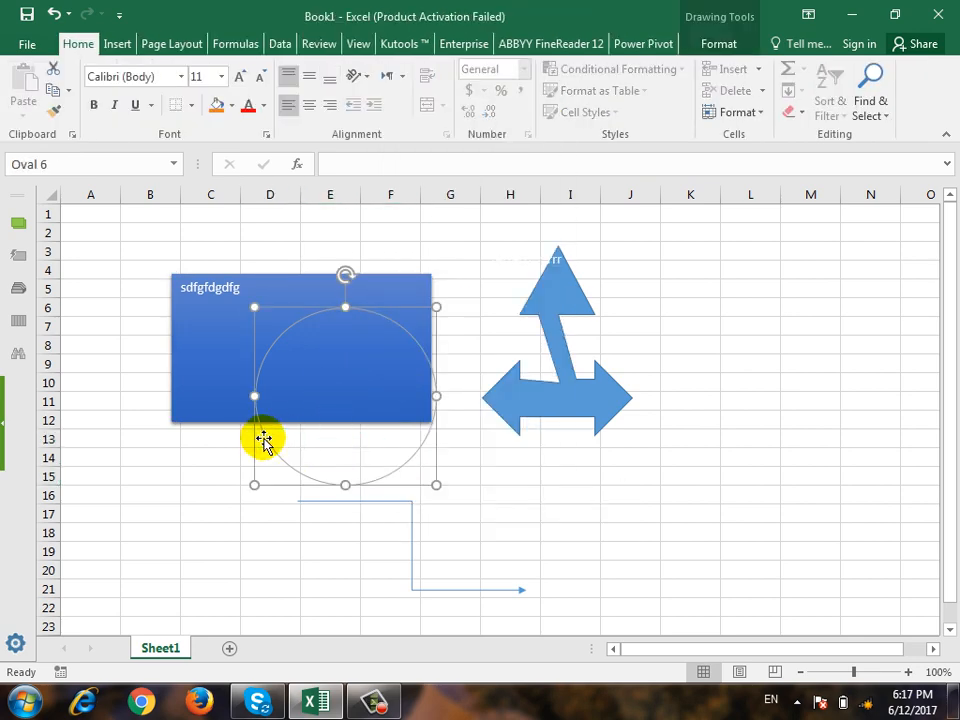
{"action": "right_click", "coordinate": [261, 439]}
{"action": "left_click", "coordinate": [355, 224]}
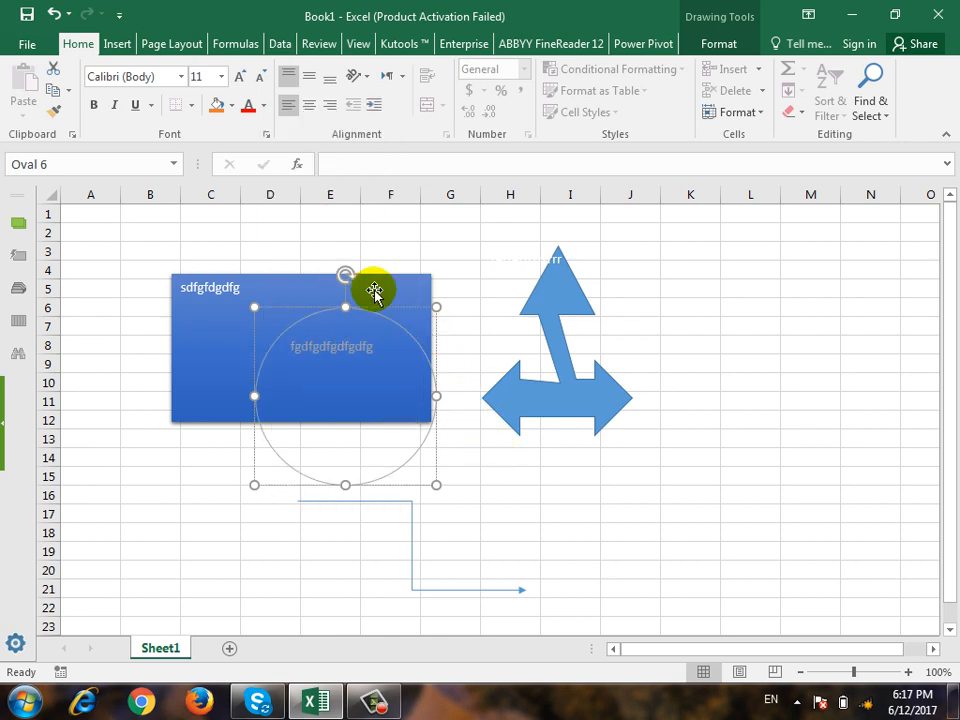
{"action": "left_click", "coordinate": [425, 320]}
{"action": "left_click", "coordinate": [489, 349]}
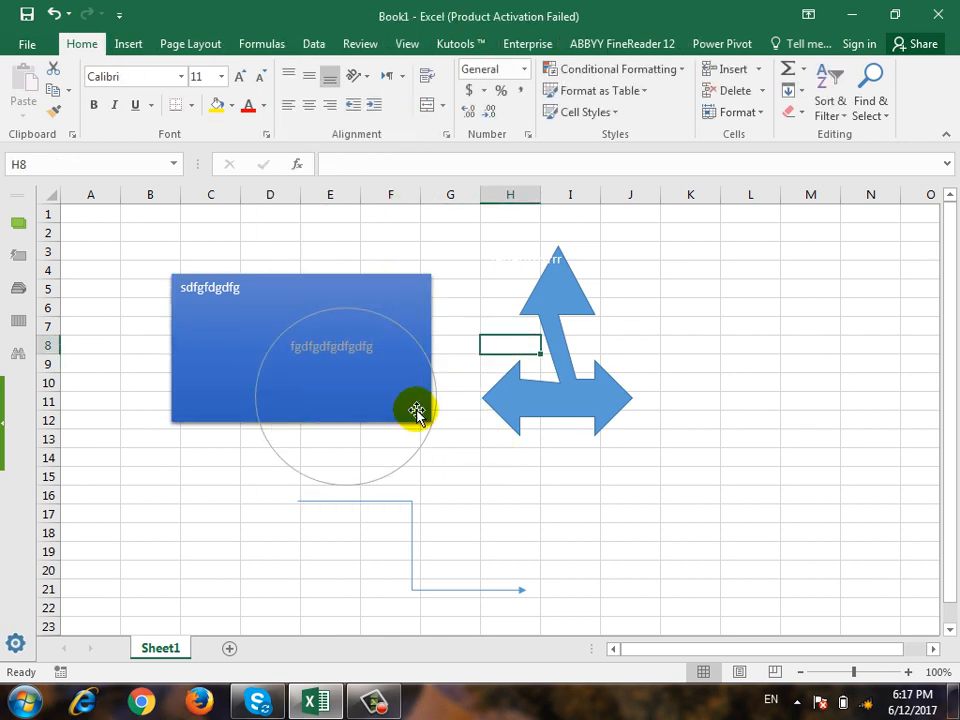
Step: Apply the semi-transparent orange preset style without an outline to the oval
{"action": "left_click", "coordinate": [423, 443]}
{"action": "left_click", "coordinate": [719, 47]}
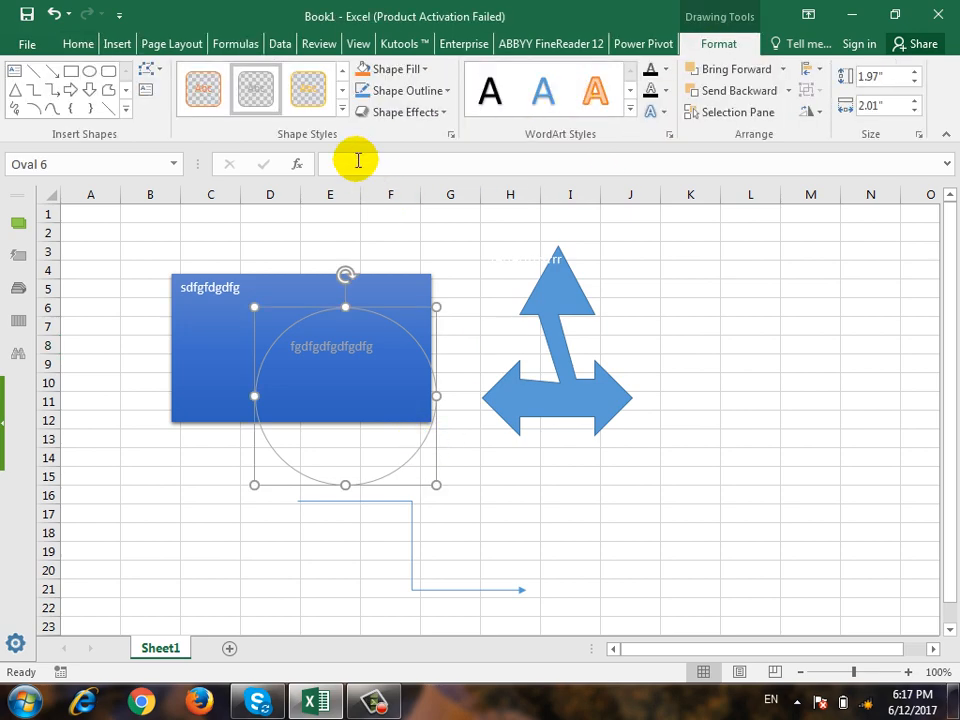
{"action": "left_click", "coordinate": [342, 112]}
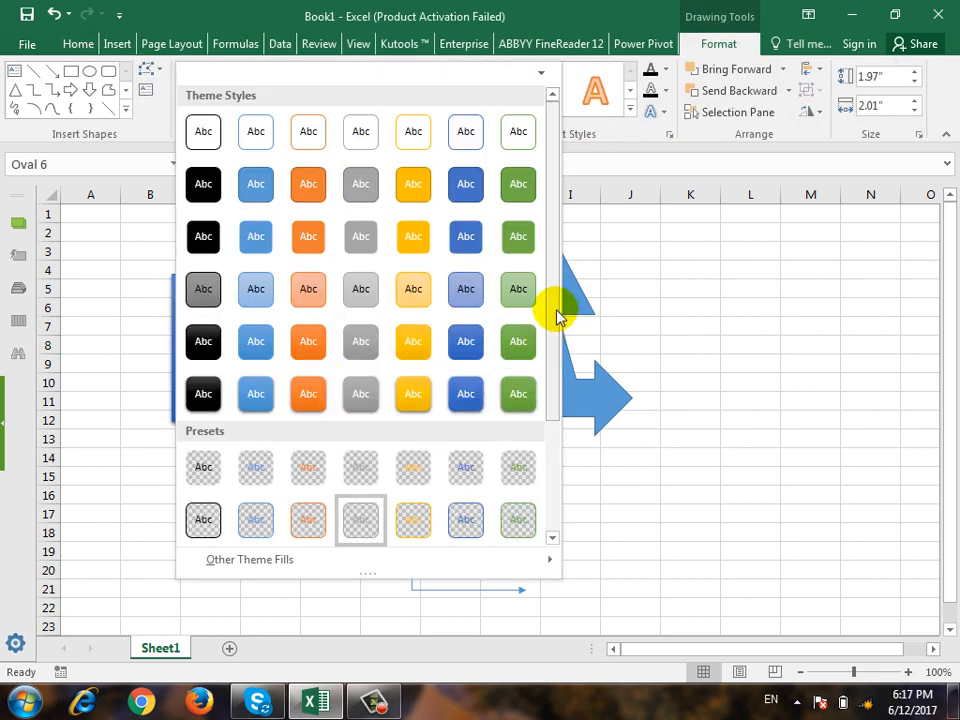
{"action": "left_click_drag", "start_coordinate": [557, 315], "coordinate": [557, 471]}
{"action": "left_click", "coordinate": [321, 424]}
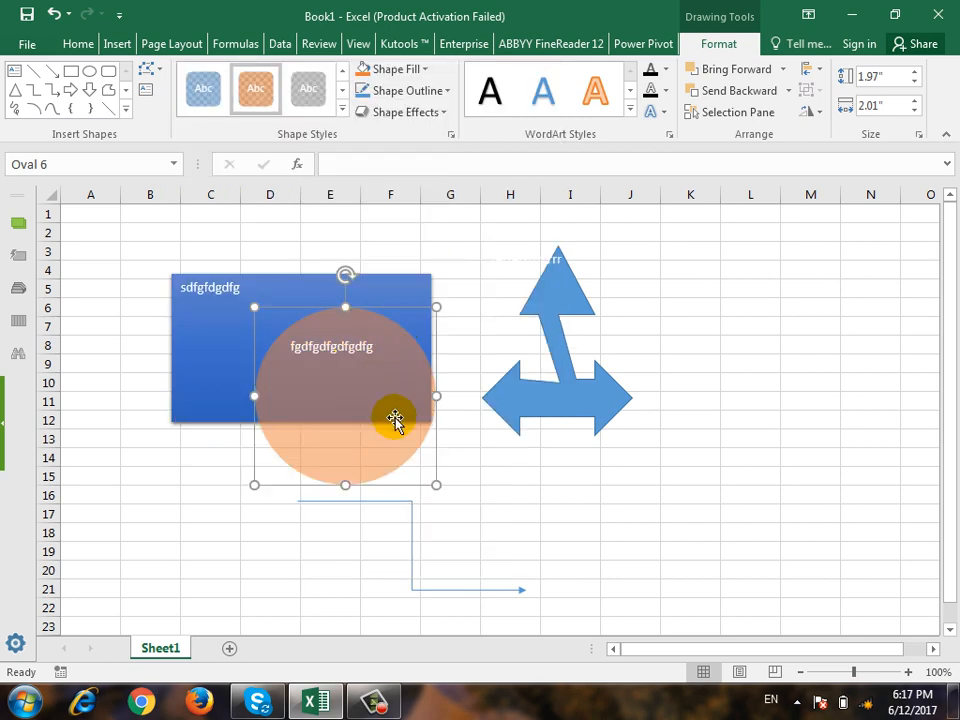
Step: Apply the solid blue theme style with an outline from the second row of theme styles to the oval
{"action": "left_click", "coordinate": [342, 112]}
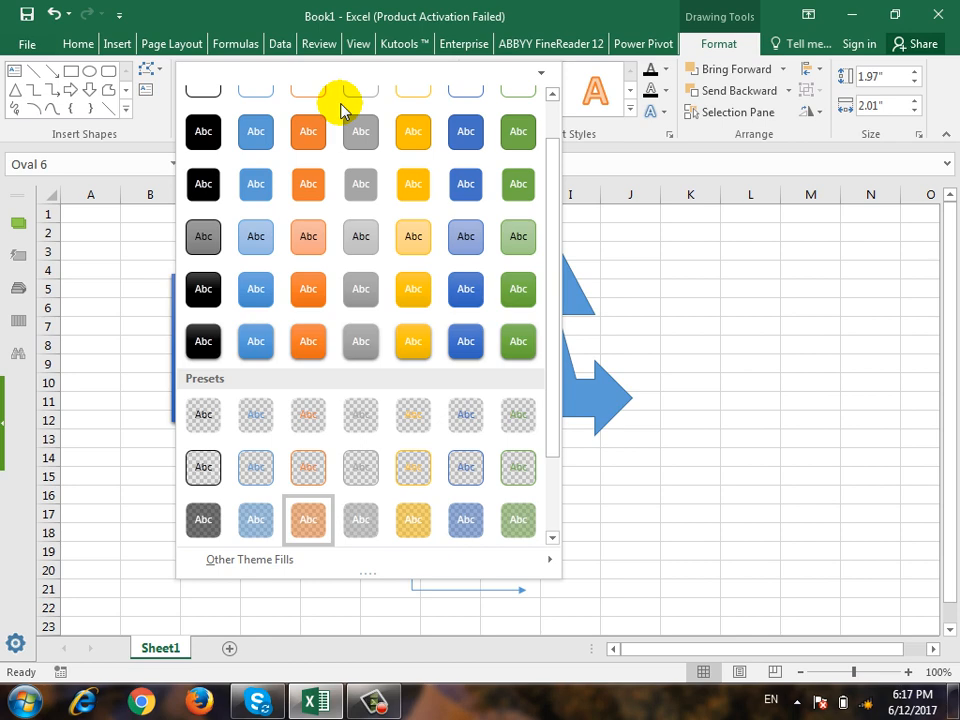
{"action": "left_click", "coordinate": [727, 50]}
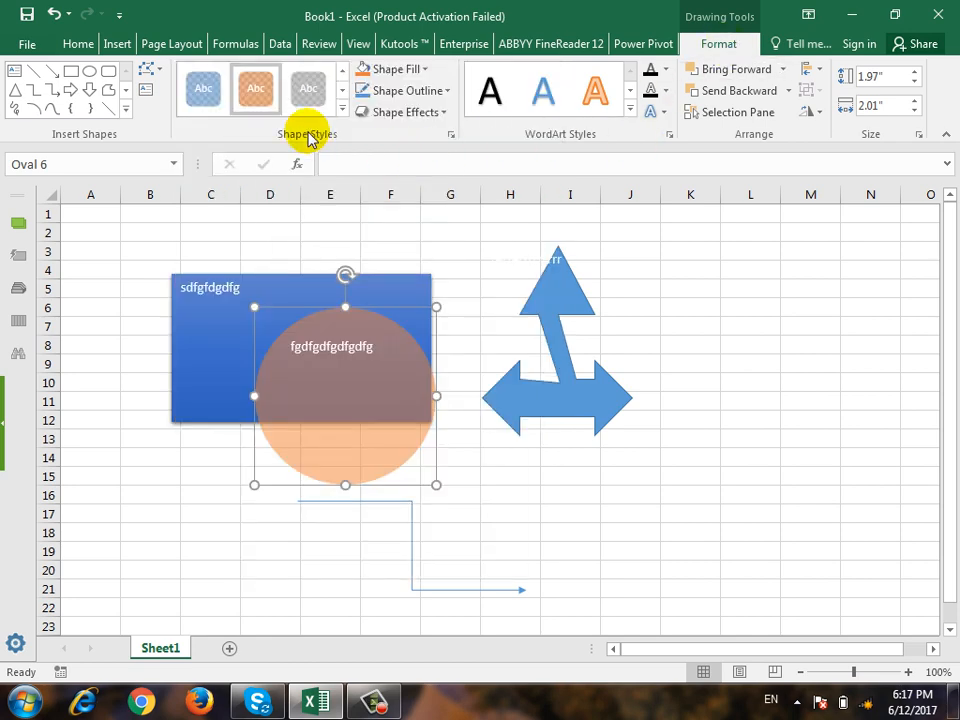
{"action": "left_click", "coordinate": [428, 71]}
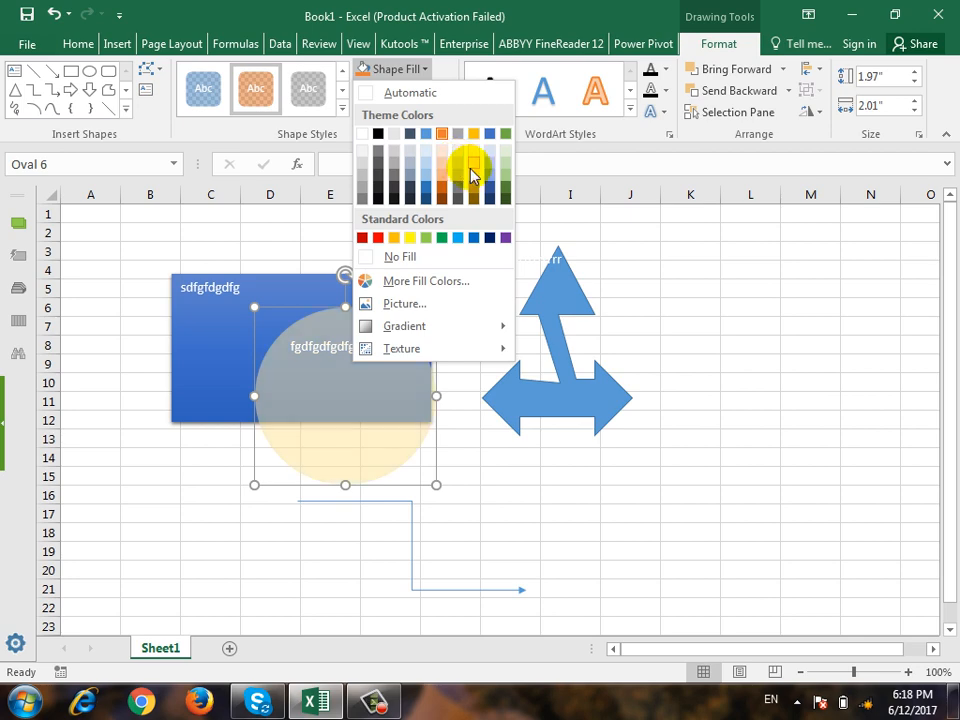
{"action": "left_click", "coordinate": [348, 112]}
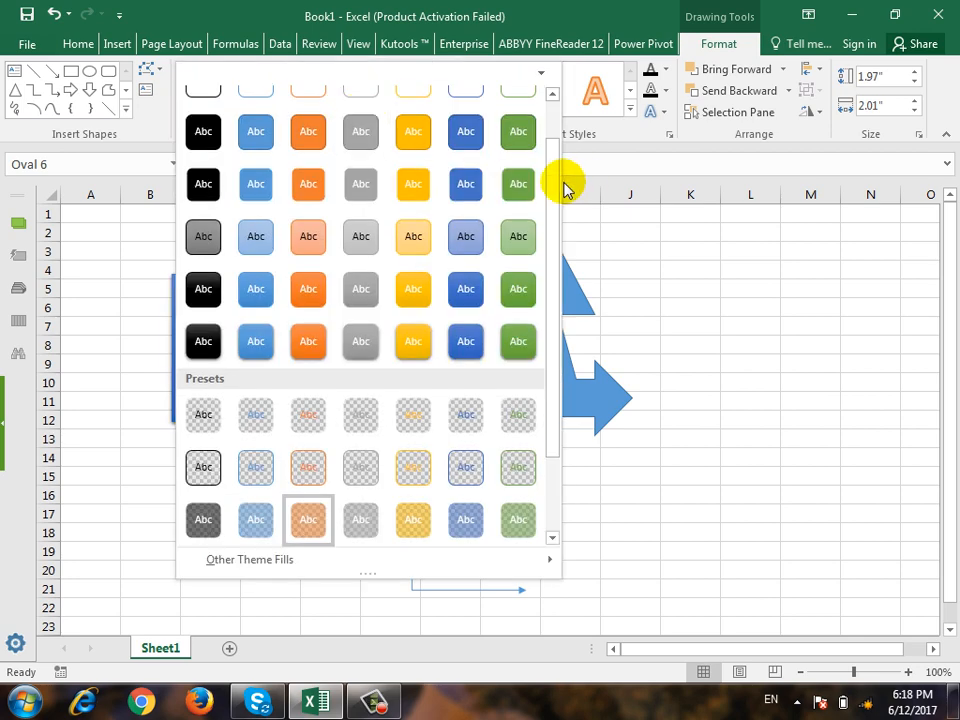
{"action": "scroll", "coordinate": [555, 140], "scroll_direction": "up", "scroll_amount": 2}
{"action": "left_click", "coordinate": [252, 226]}
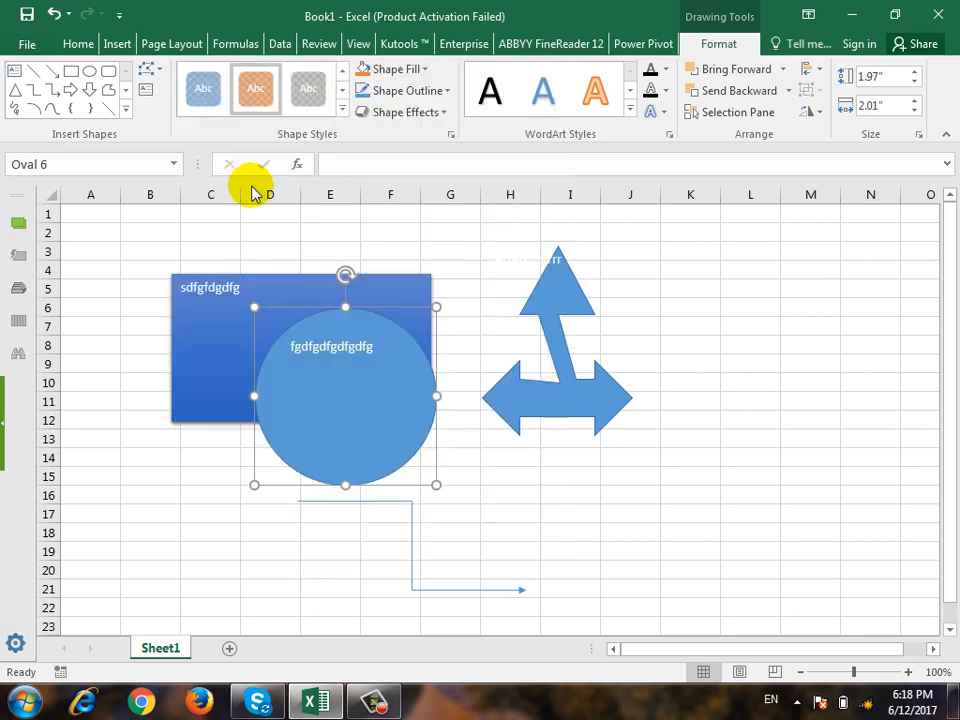
Step: Fill the oval with a darker custom blue, RGB 38, 95, 146
{"action": "left_click", "coordinate": [432, 72]}
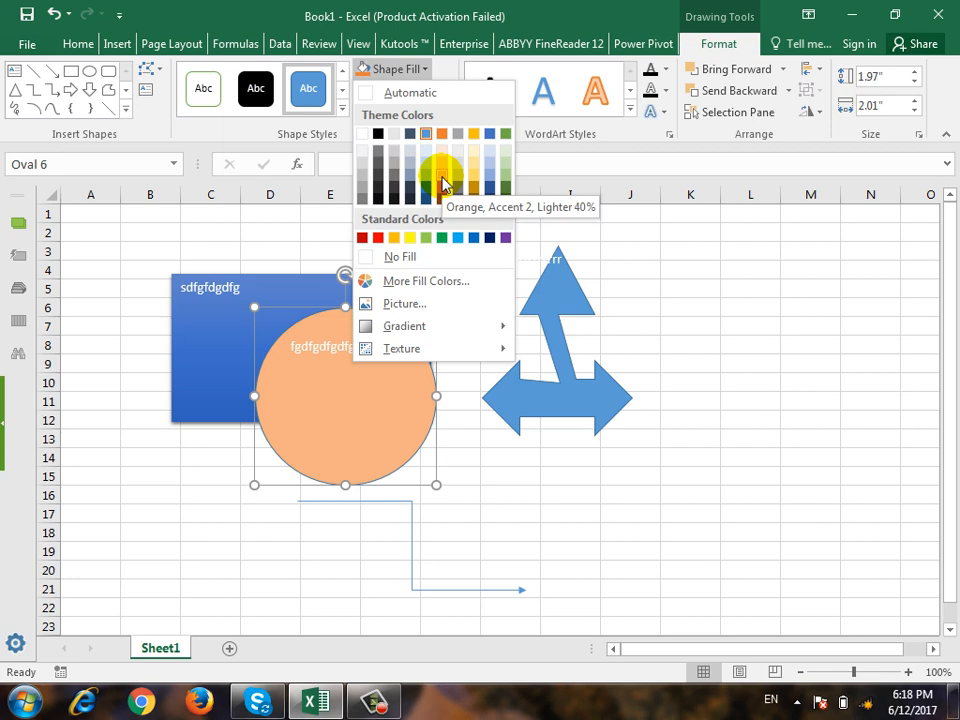
{"action": "left_click", "coordinate": [445, 283]}
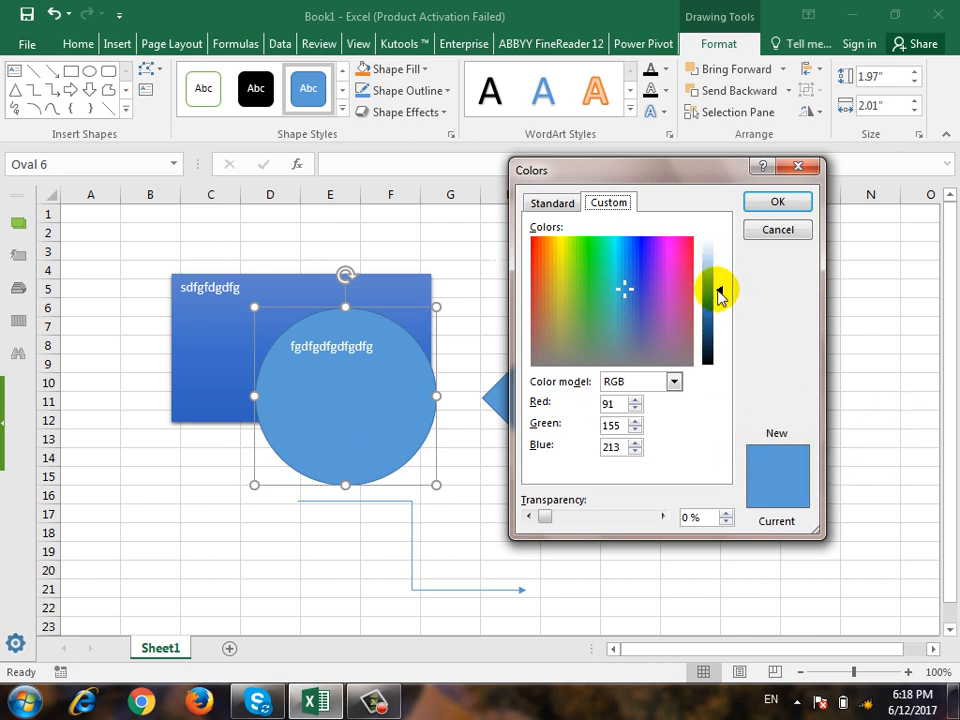
{"action": "left_click_drag", "start_coordinate": [719, 293], "coordinate": [721, 285]}
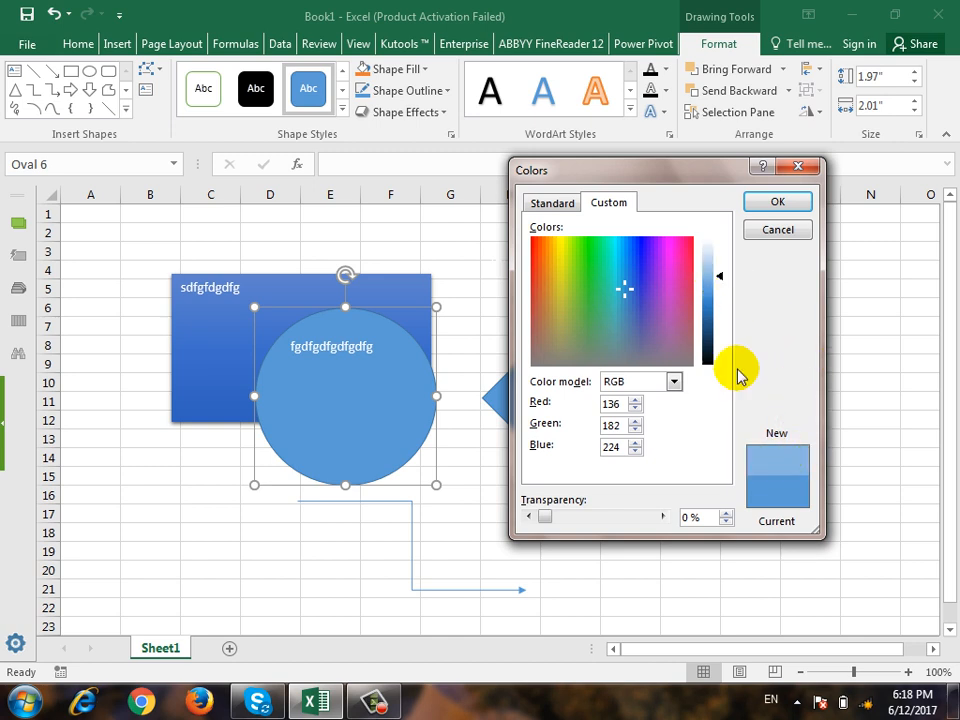
{"action": "left_click_drag", "start_coordinate": [722, 277], "coordinate": [729, 322]}
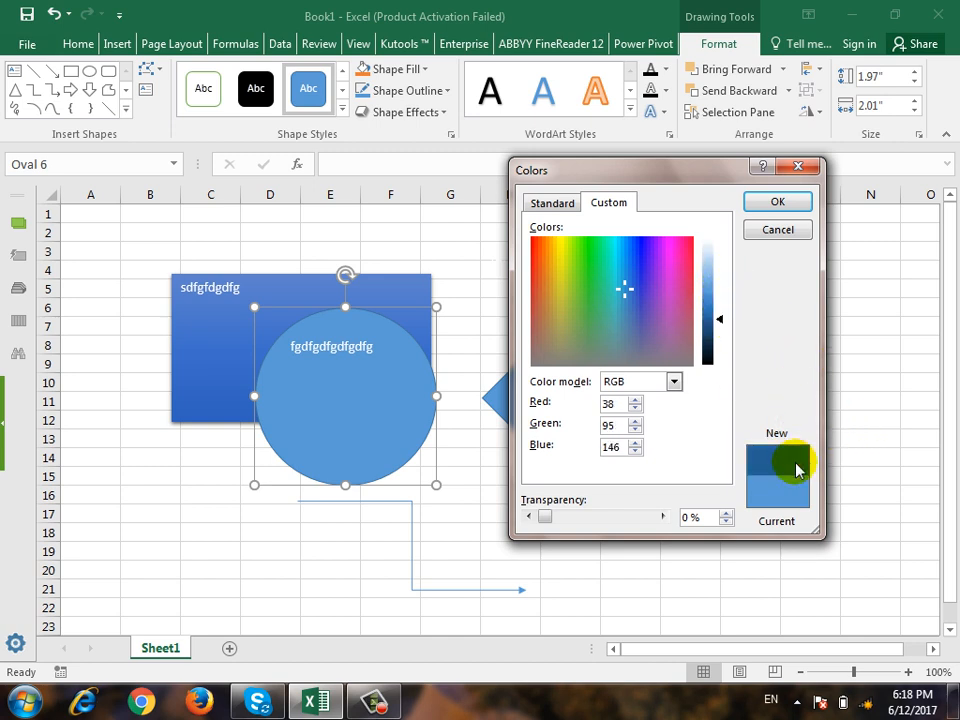
{"action": "left_click", "coordinate": [777, 201]}
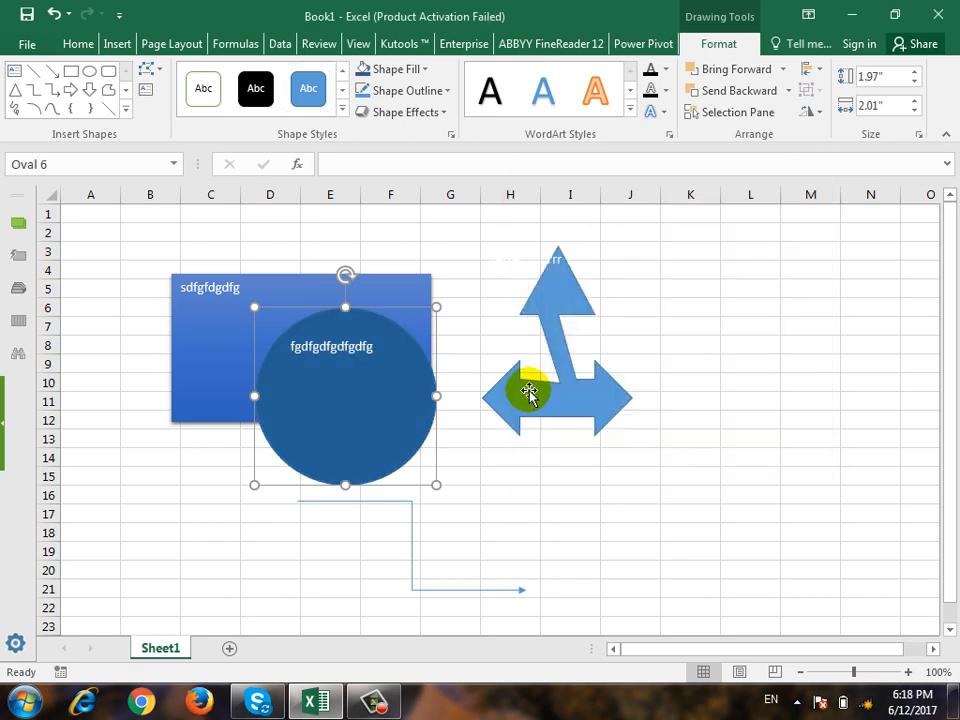
Step: Fill the oval with the jellyfish picture from the computer's Sample Pictures folder, working offline
{"action": "left_click", "coordinate": [418, 70]}
{"action": "mouse_move", "coordinate": [455, 362]}
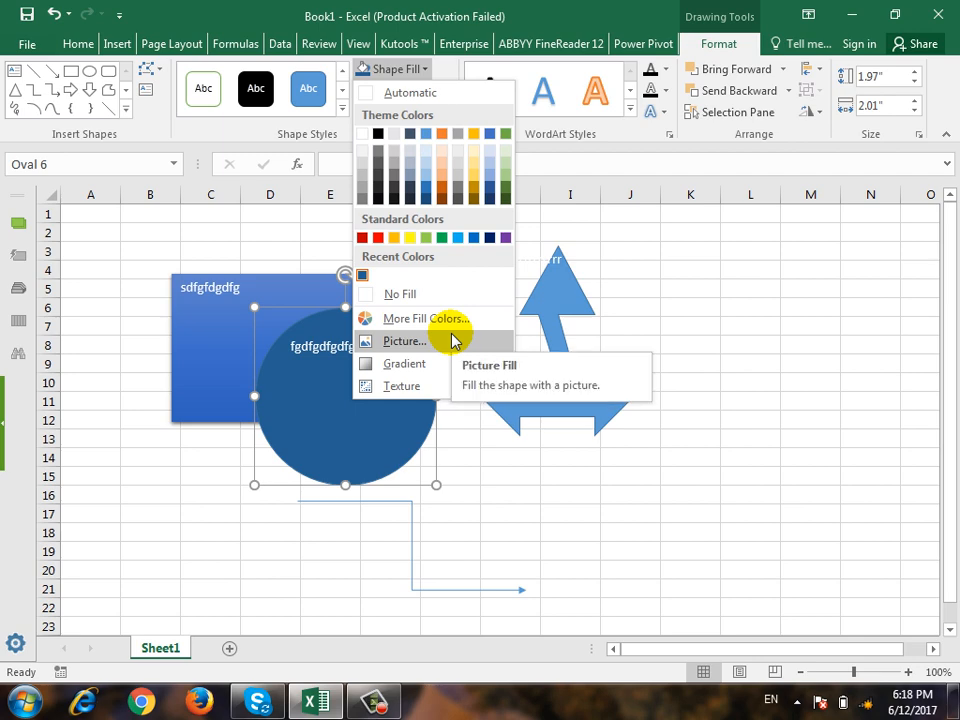
{"action": "left_click", "coordinate": [451, 341]}
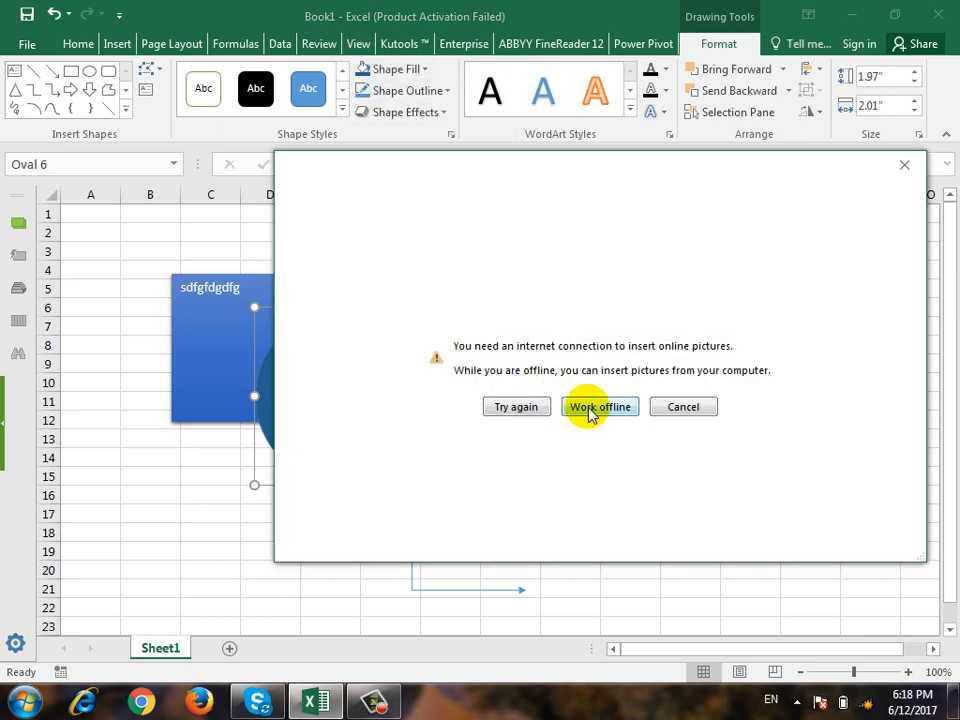
{"action": "left_click", "coordinate": [590, 407]}
{"action": "scroll", "coordinate": [402, 262], "scroll_direction": "down", "scroll_amount": 3}
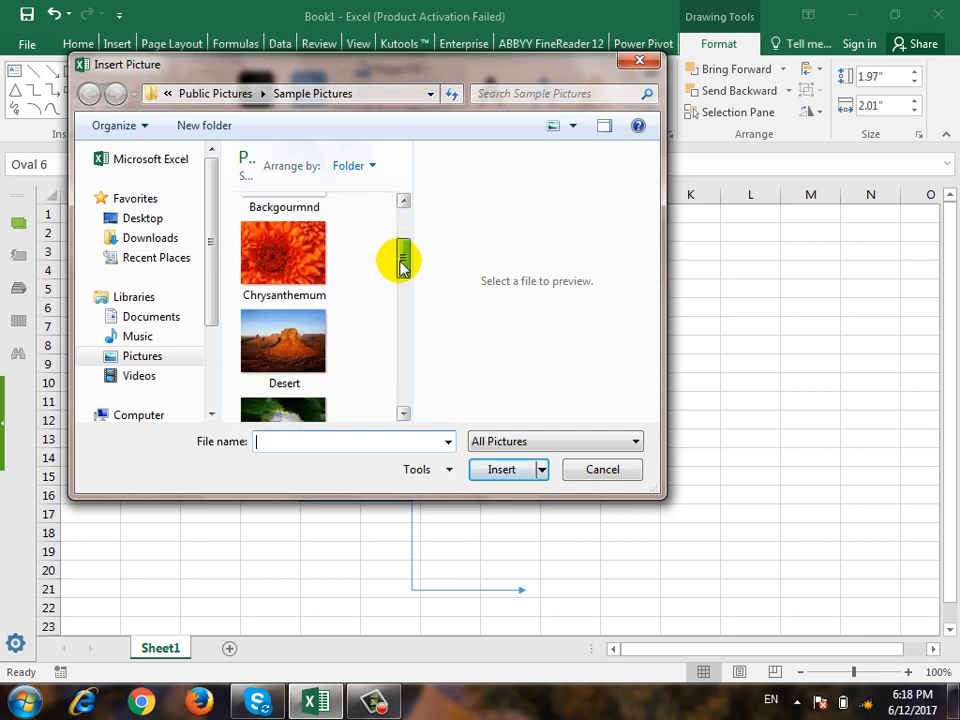
{"action": "left_click_drag", "start_coordinate": [401, 262], "coordinate": [400, 298]}
{"action": "left_click", "coordinate": [285, 302]}
{"action": "left_click", "coordinate": [510, 471]}
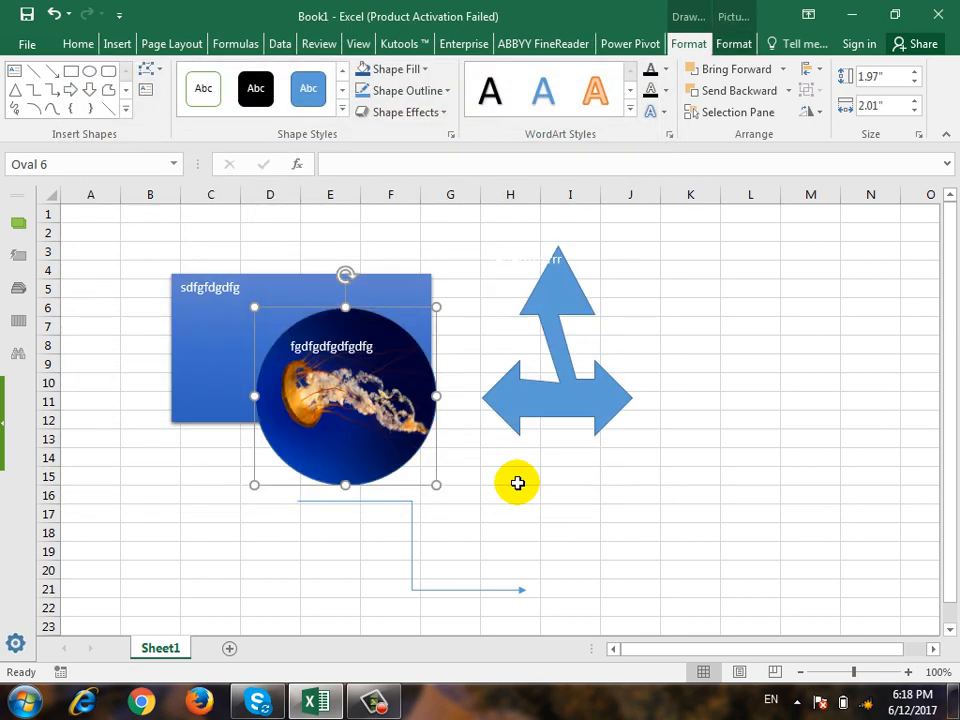
Step: Give the oval a linear gradient fill and move its first two gradient stops to 28% and 53%
{"action": "left_click", "coordinate": [424, 69]}
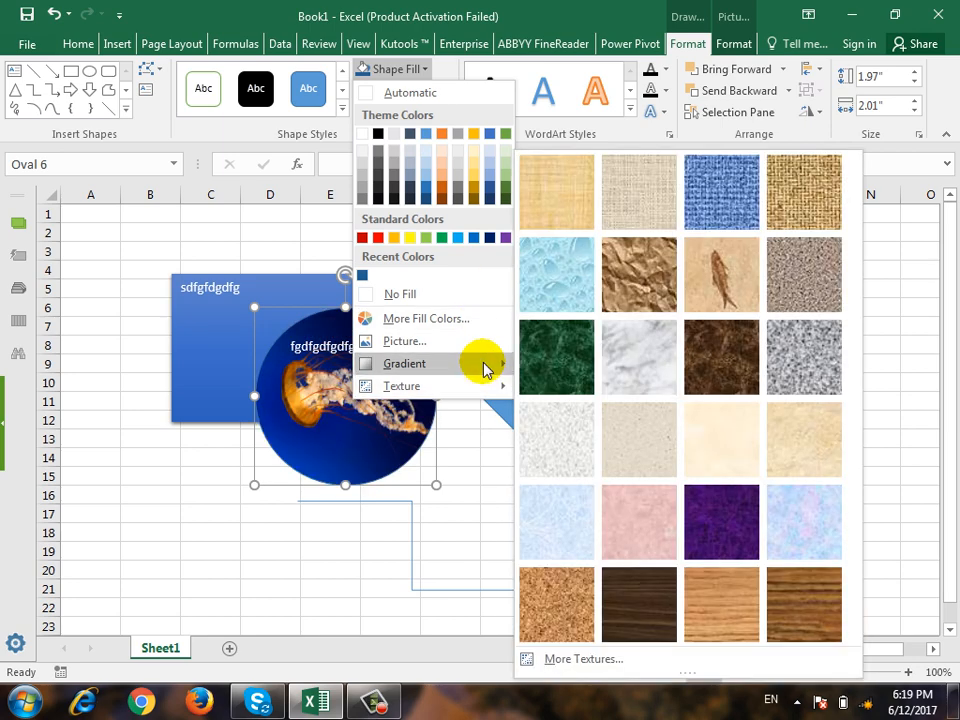
{"action": "mouse_move", "coordinate": [478, 366]}
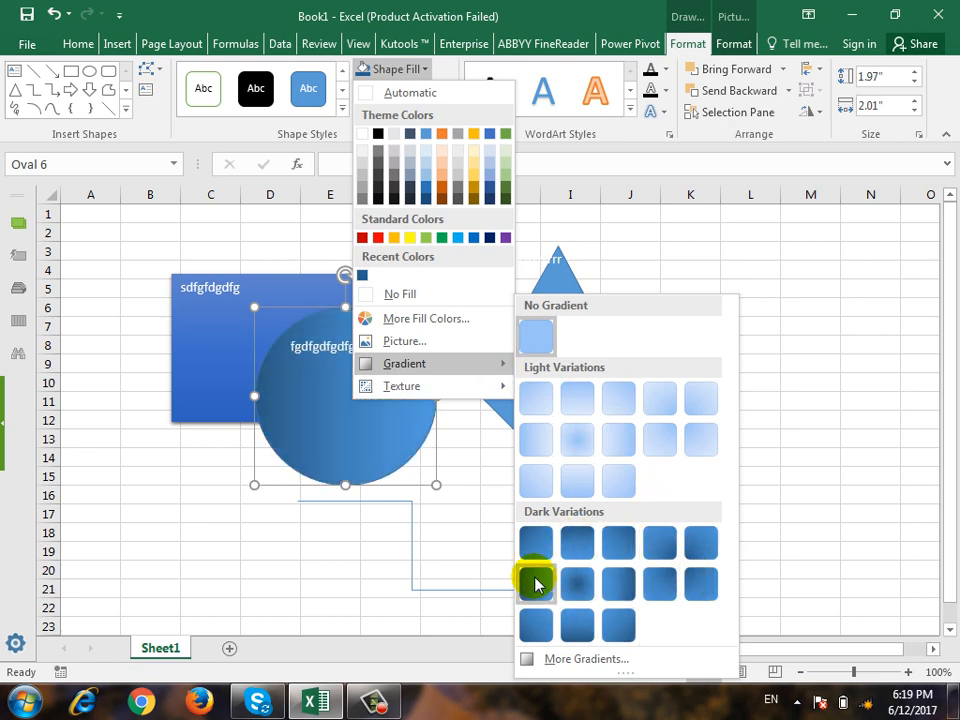
{"action": "left_click", "coordinate": [602, 660]}
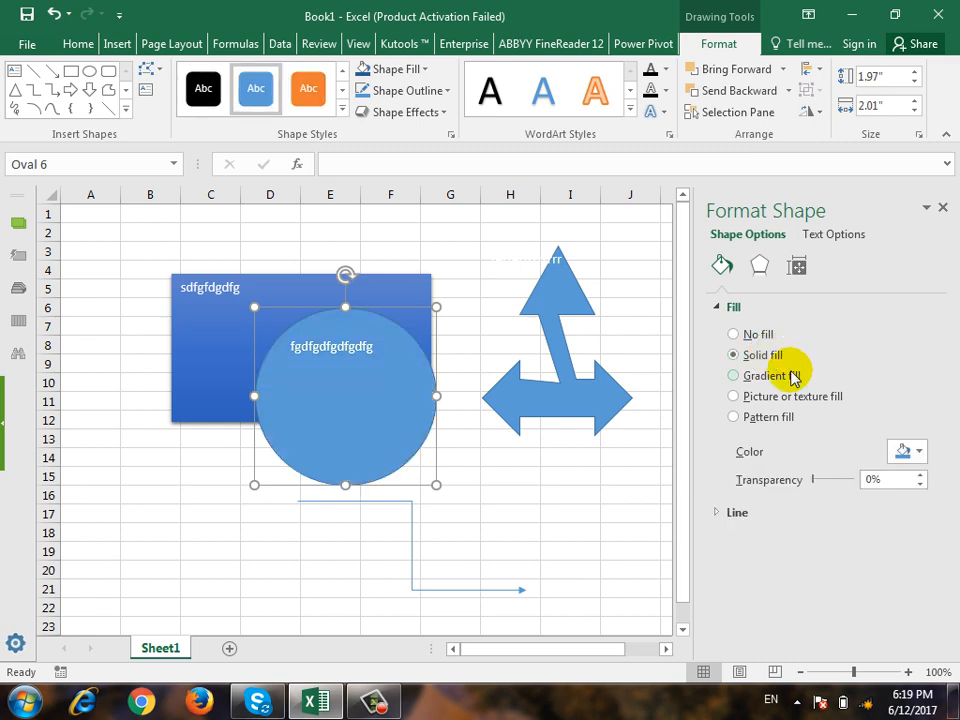
{"action": "left_click", "coordinate": [793, 375]}
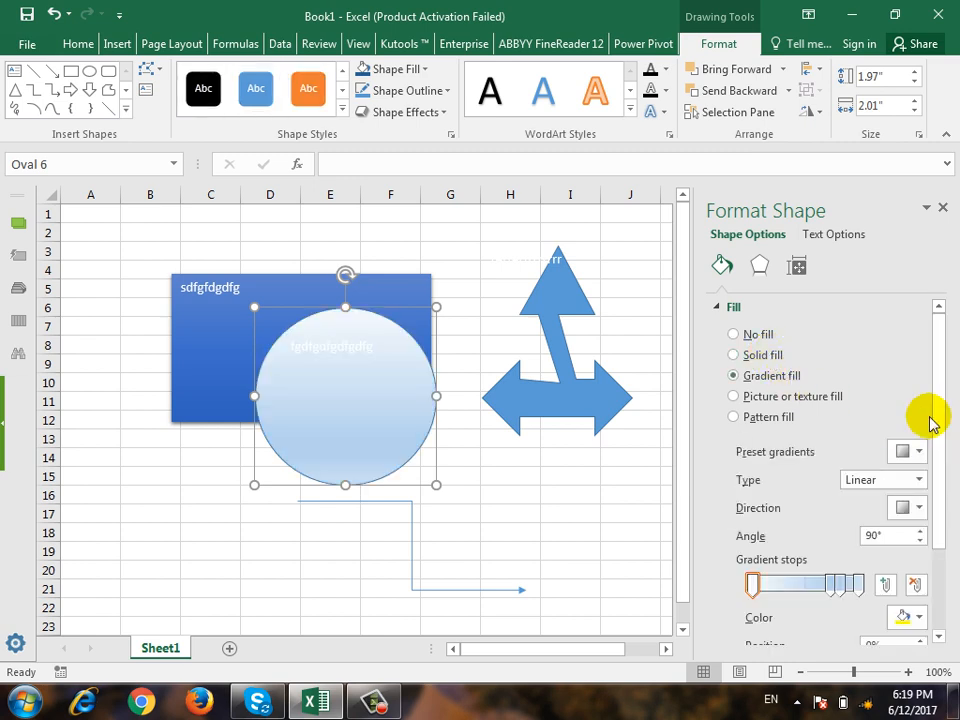
{"action": "left_click_drag", "start_coordinate": [943, 439], "coordinate": [943, 529]}
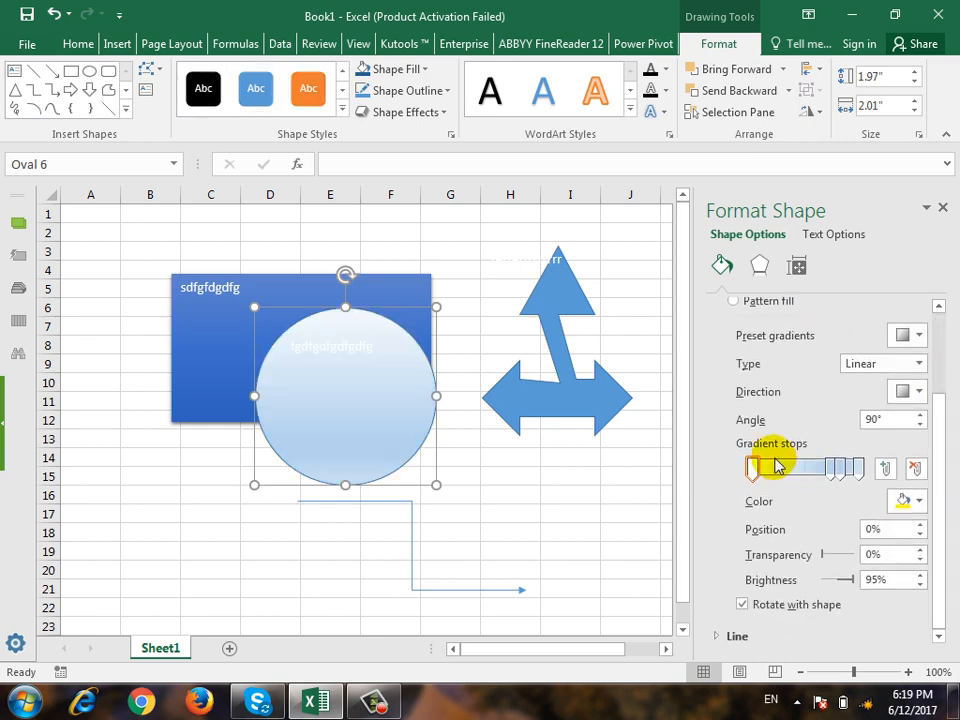
{"action": "left_click_drag", "start_coordinate": [757, 470], "coordinate": [807, 473]}
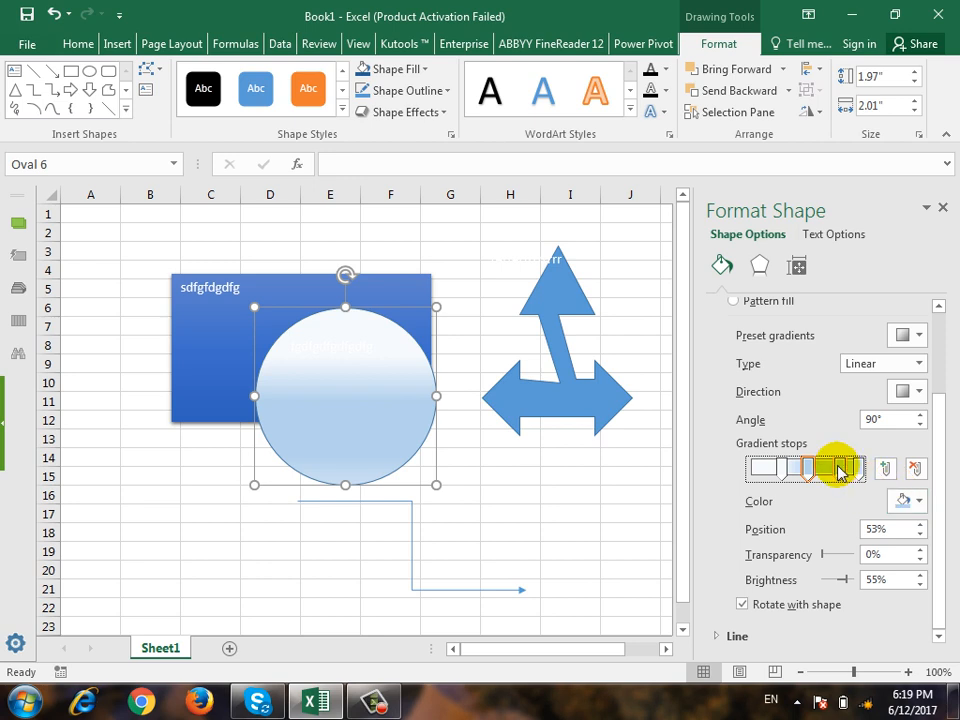
Step: Color the oval's 83% gradient stop red and its 28% stop green, and shift the stops so the red one sits at 75%
{"action": "left_click", "coordinate": [915, 501]}
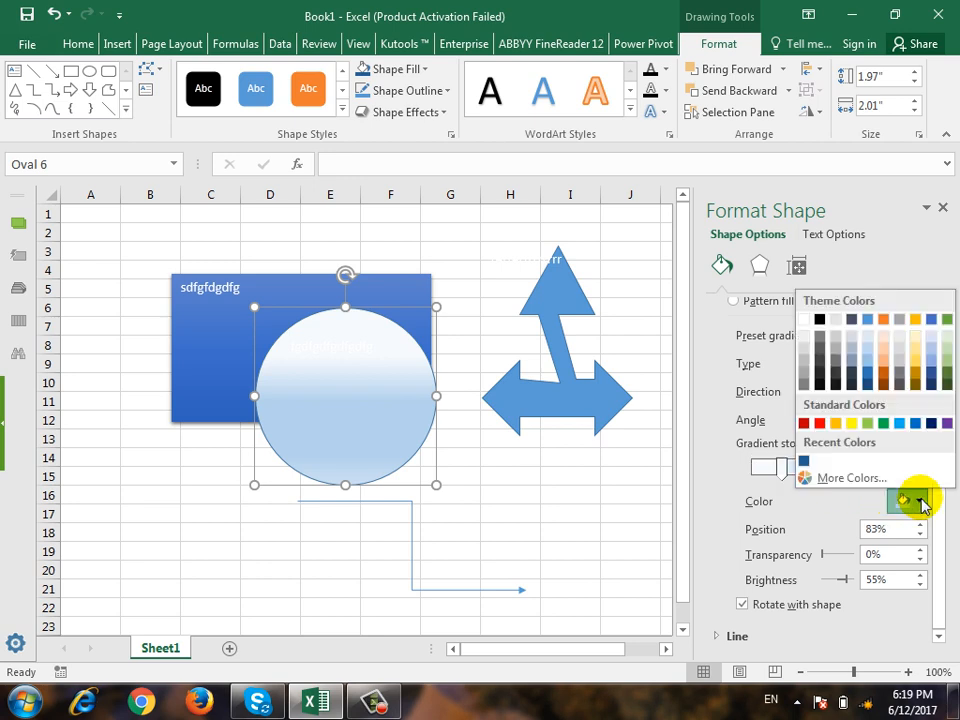
{"action": "left_click", "coordinate": [819, 429]}
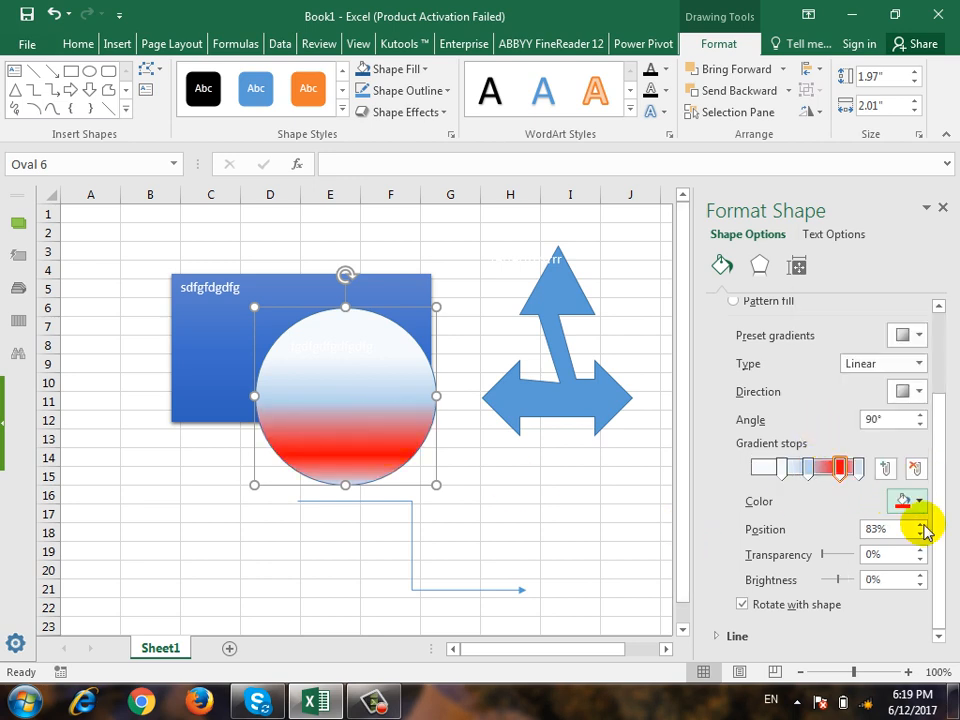
{"action": "left_click", "coordinate": [780, 470]}
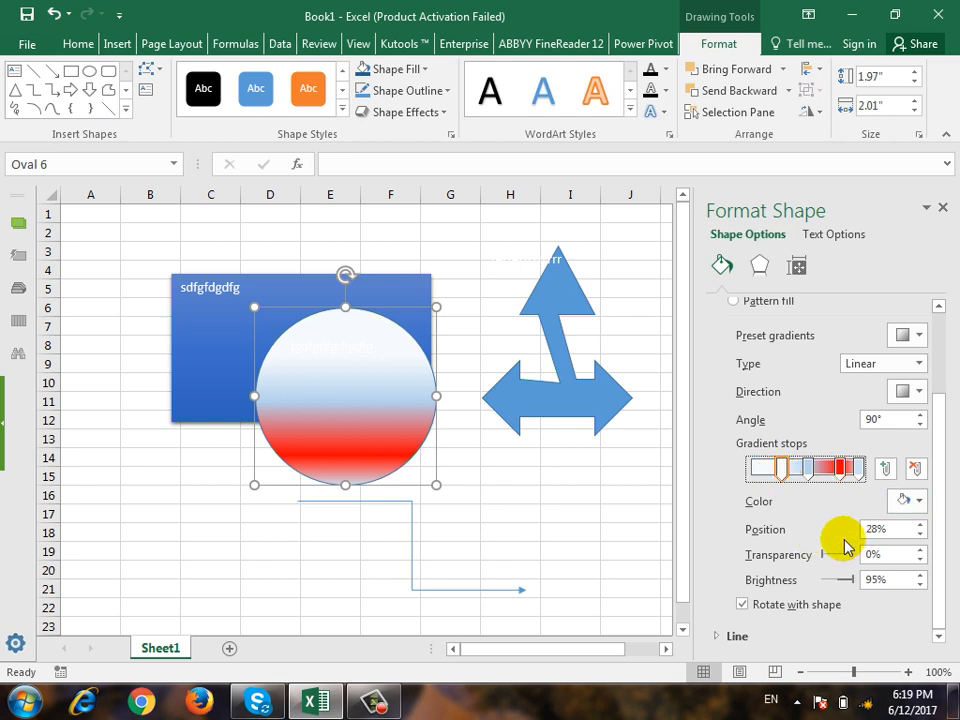
{"action": "left_click", "coordinate": [915, 506]}
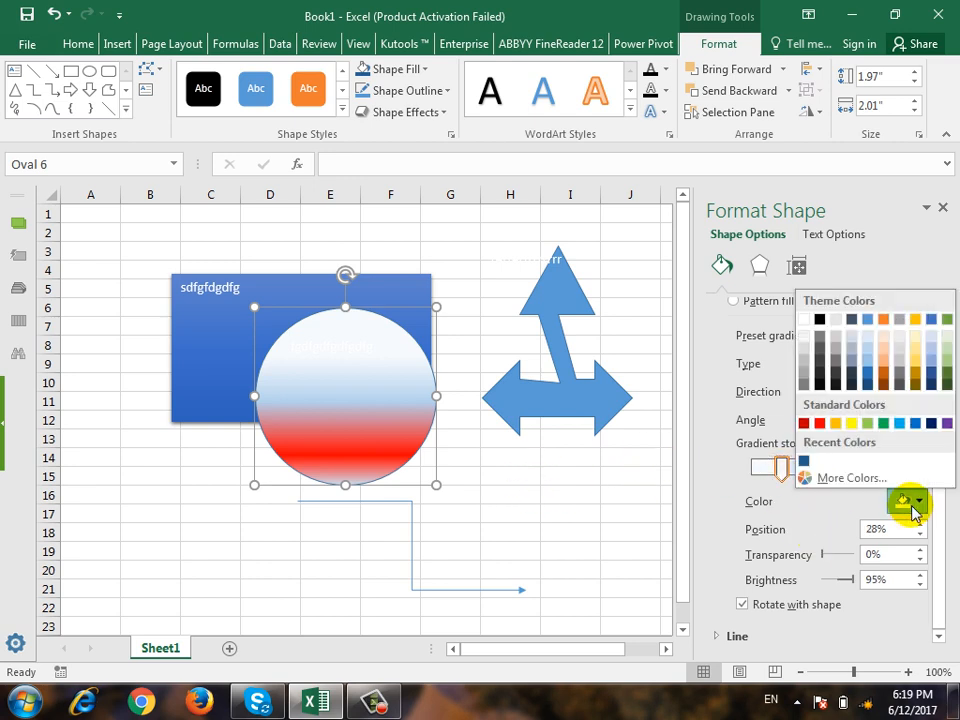
{"action": "left_click", "coordinate": [895, 421]}
{"action": "left_click_drag", "start_coordinate": [782, 471], "coordinate": [831, 467]}
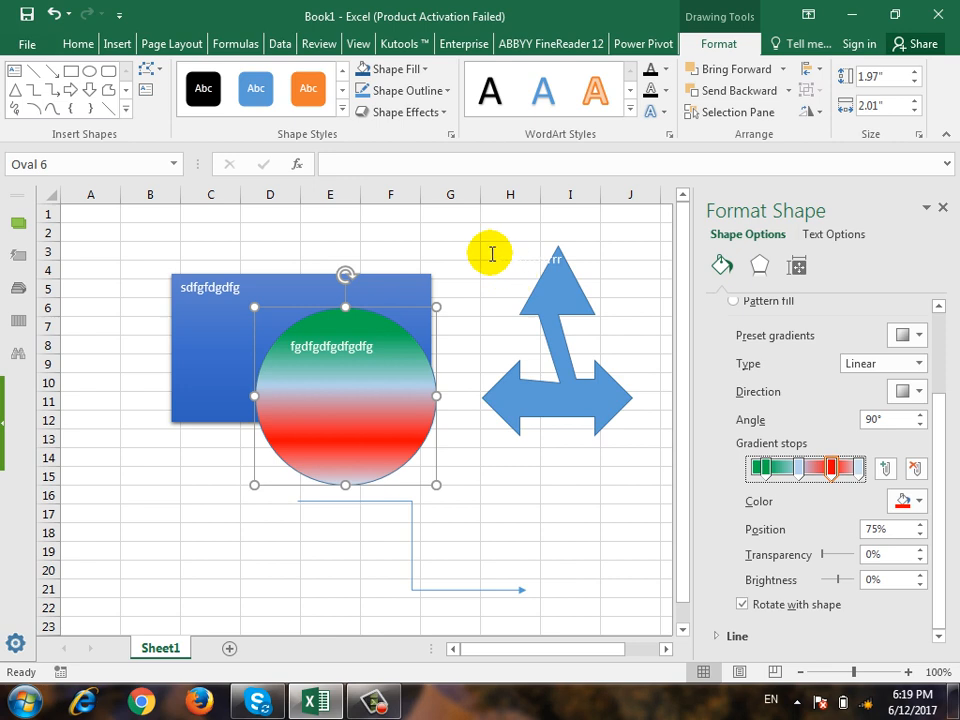
{"action": "left_click", "coordinate": [941, 208]}
Step: Fill the oval with the brown marble texture
{"action": "left_click", "coordinate": [396, 69]}
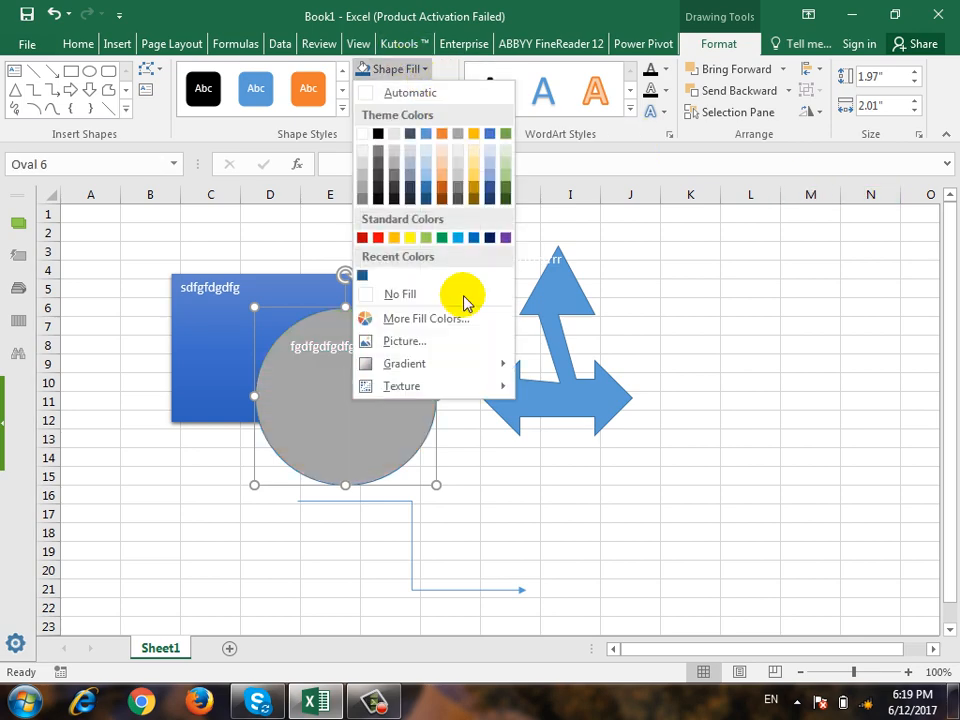
{"action": "mouse_move", "coordinate": [476, 386]}
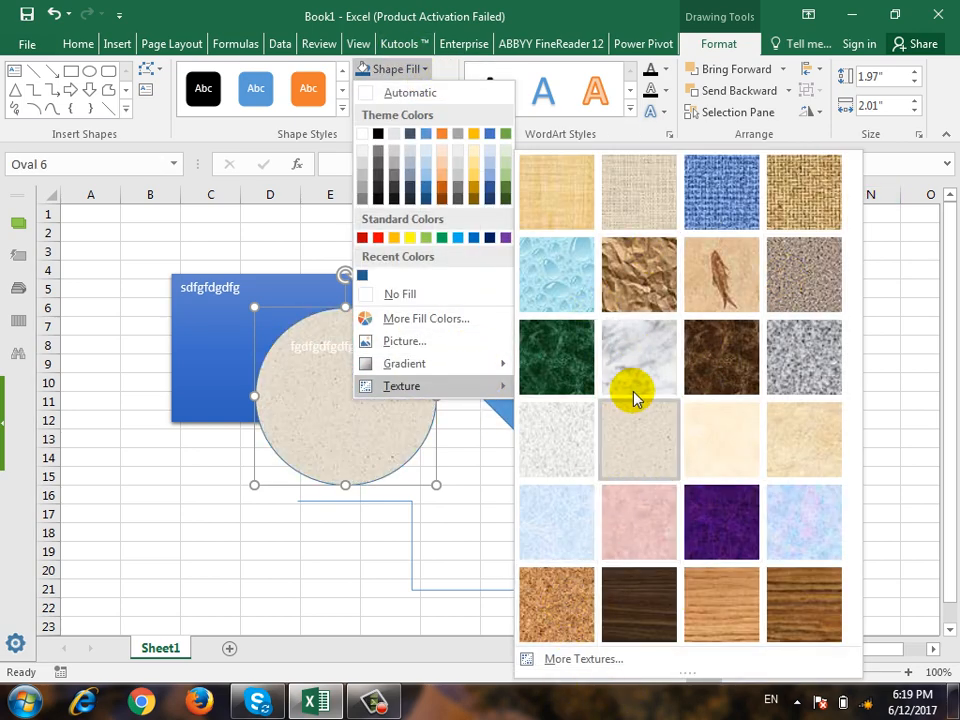
{"action": "left_click", "coordinate": [705, 343]}
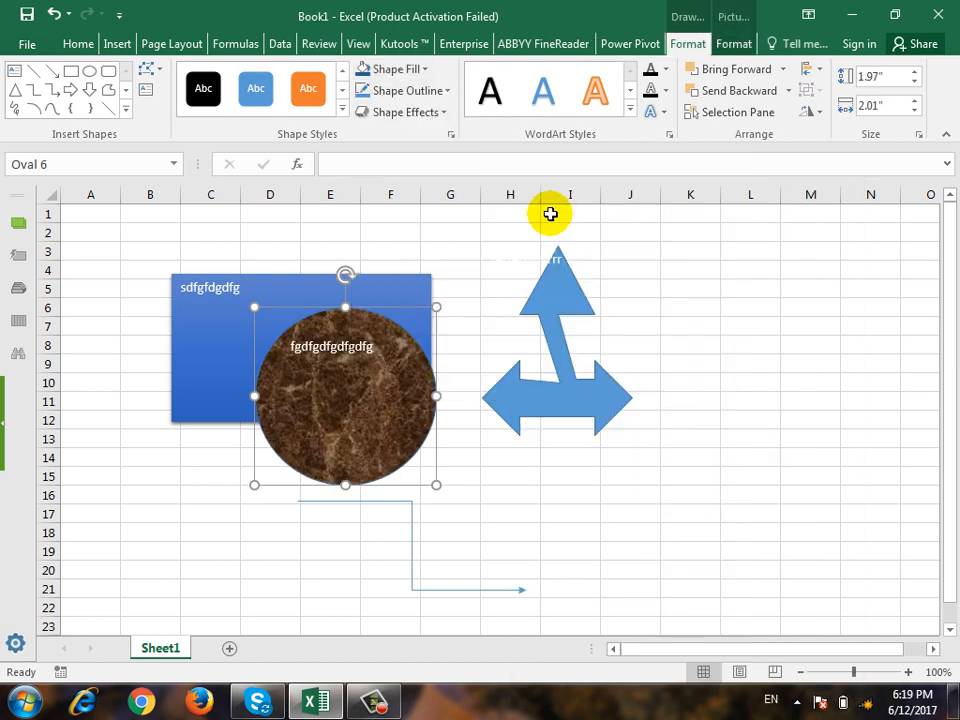
Step: Undo the oval's marble texture fill and color its outline a custom light blue
{"action": "key", "text": "ctrl+z"}
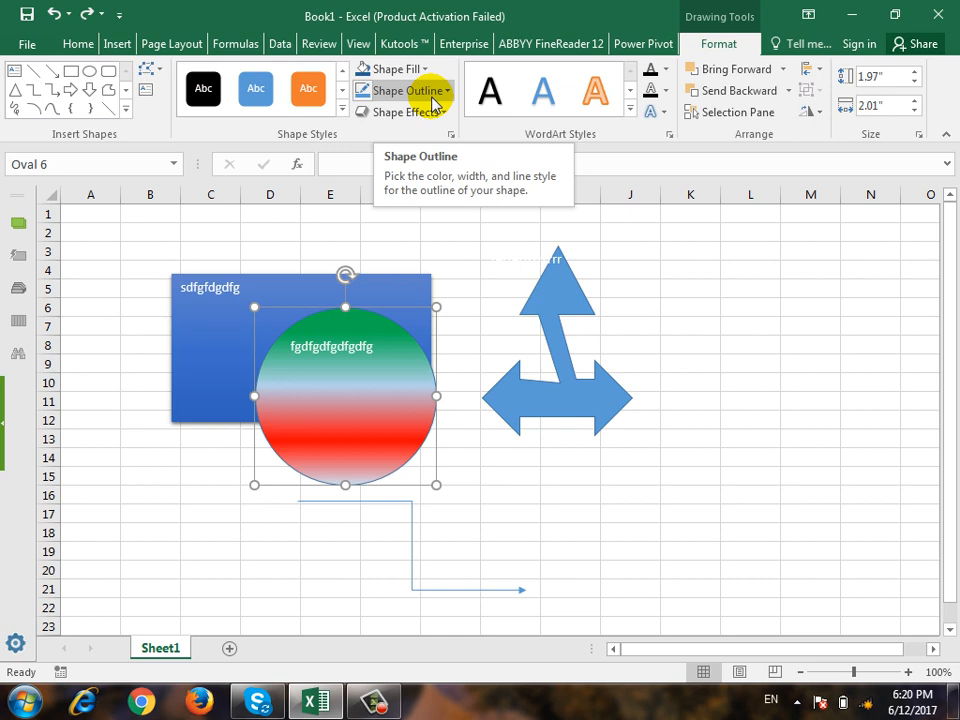
{"action": "left_click", "coordinate": [447, 92]}
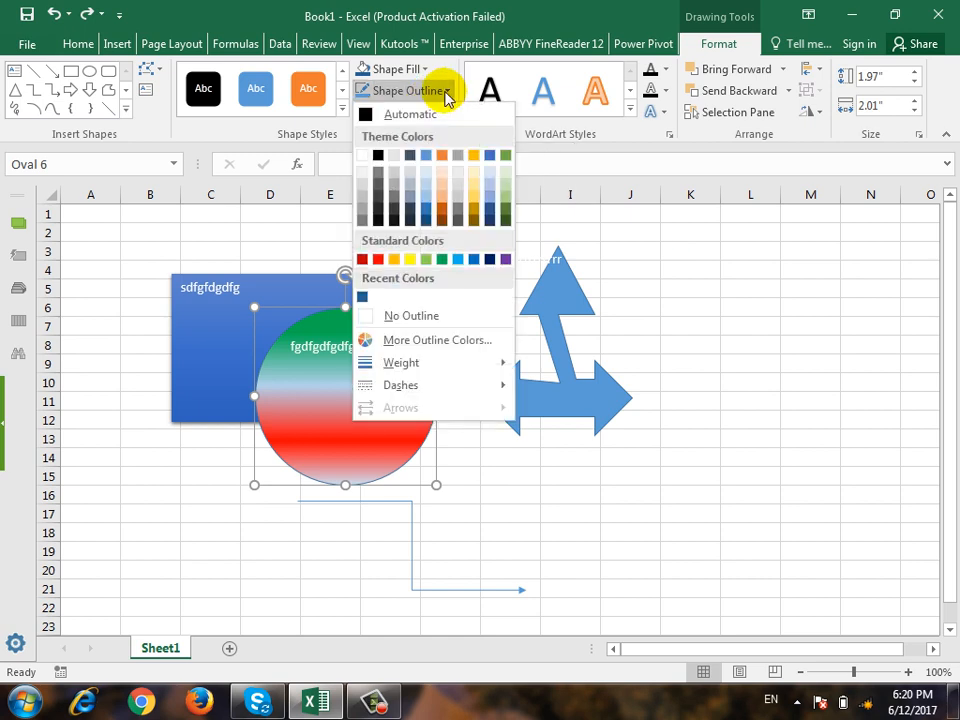
{"action": "left_click", "coordinate": [425, 205]}
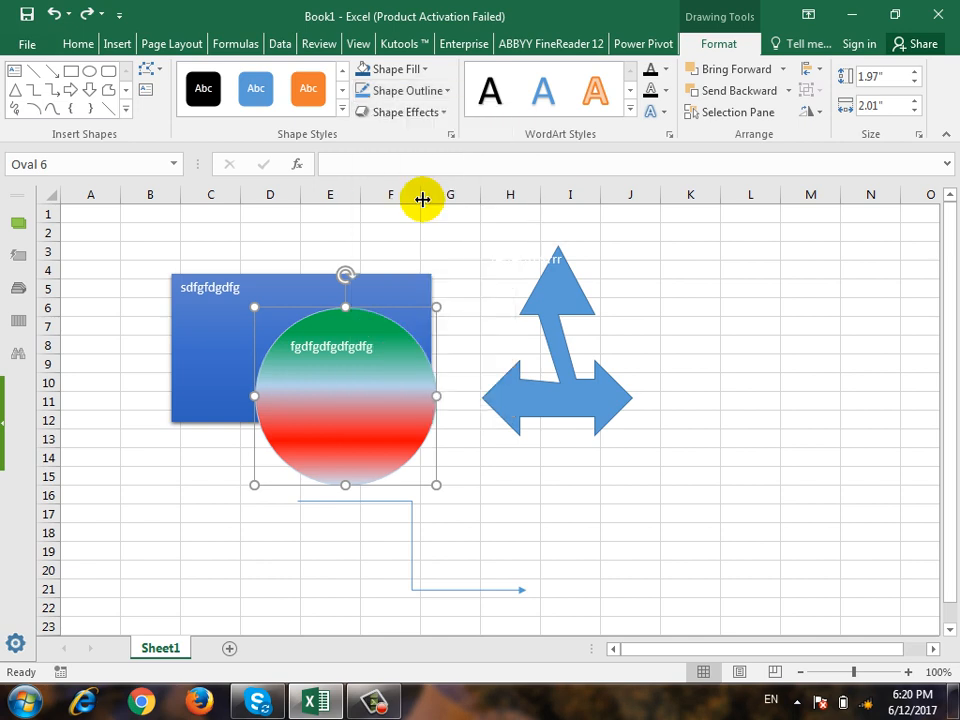
{"action": "left_click", "coordinate": [448, 92]}
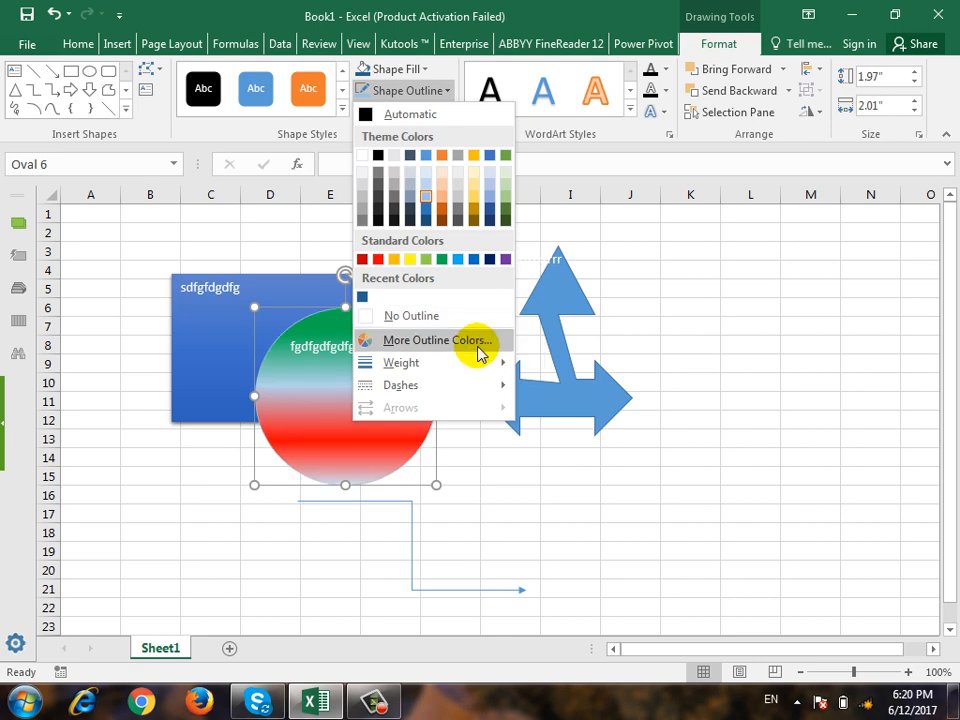
{"action": "left_click", "coordinate": [437, 340]}
{"action": "mouse_move", "coordinate": [720, 272]}
{"action": "left_mouse_down"}
{"action": "mouse_move", "coordinate": [729, 294]}
{"action": "mouse_move", "coordinate": [722, 280]}
{"action": "left_mouse_up"}
{"action": "left_click", "coordinate": [790, 205]}
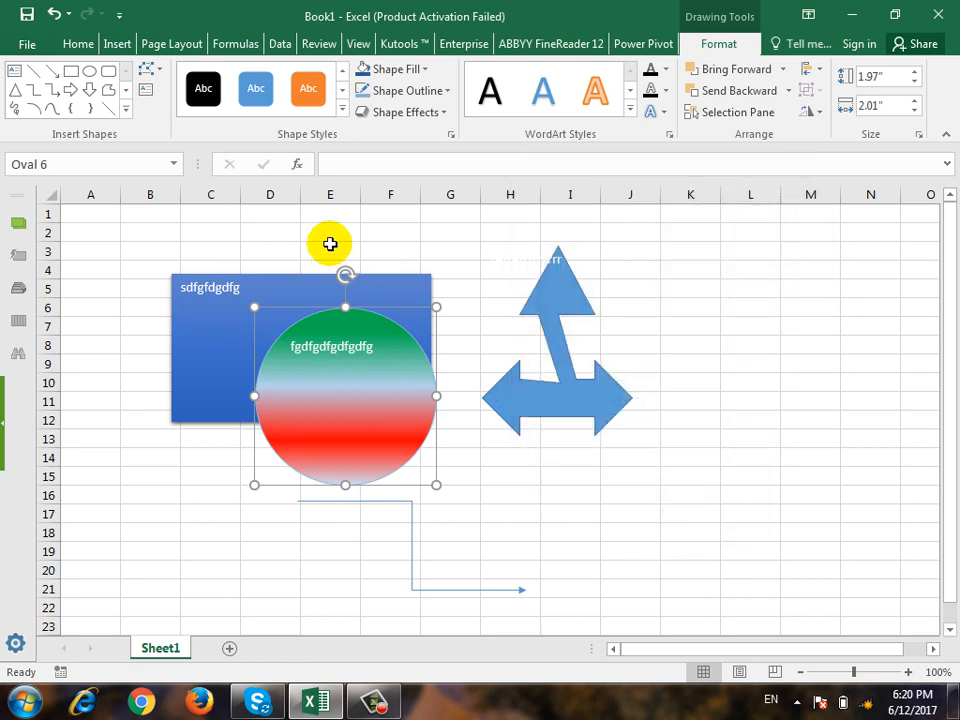
Step: Set the oval's outline weight to 4½ pt and give it a dotted dash style
{"action": "left_click", "coordinate": [445, 90]}
{"action": "mouse_move", "coordinate": [477, 366]}
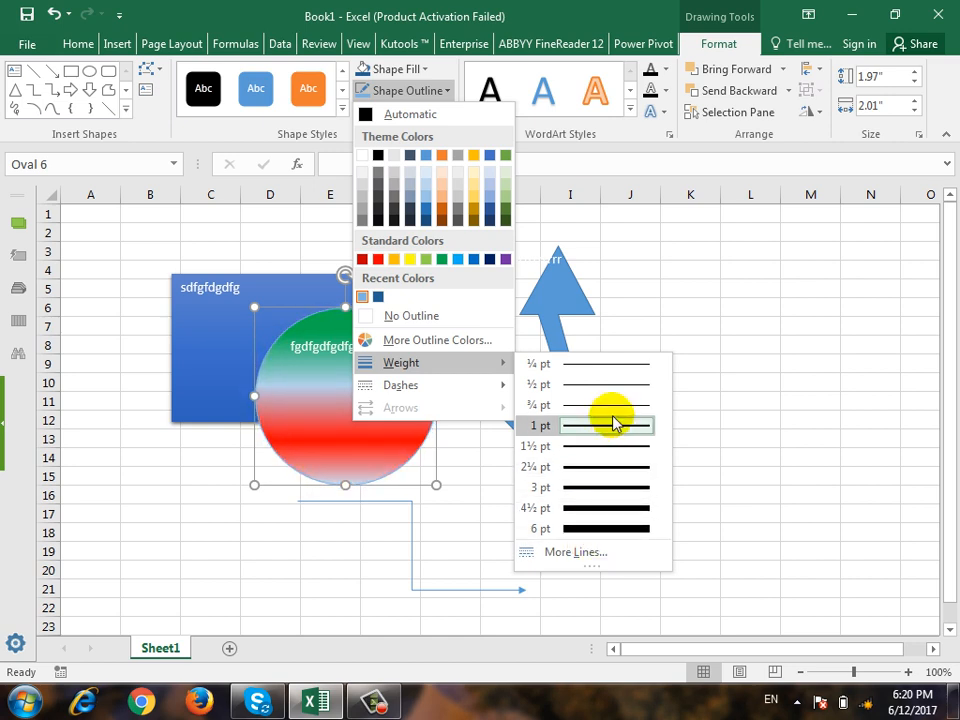
{"action": "left_click", "coordinate": [614, 512]}
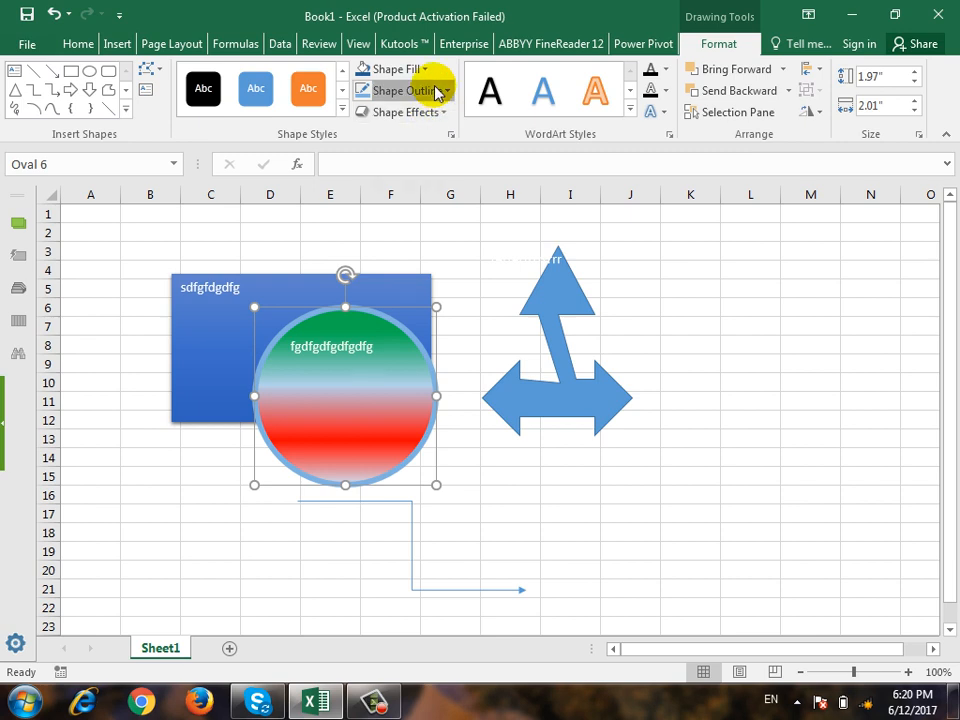
{"action": "left_click", "coordinate": [435, 90]}
{"action": "mouse_move", "coordinate": [472, 400]}
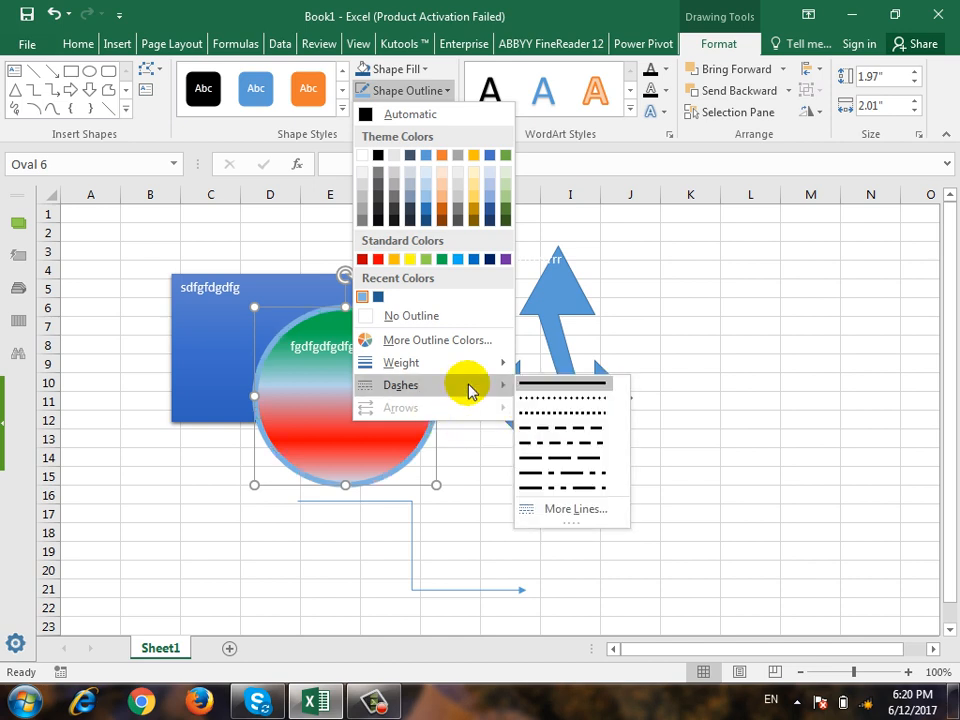
{"action": "left_click", "coordinate": [553, 401]}
{"action": "key", "text": "Escape"}
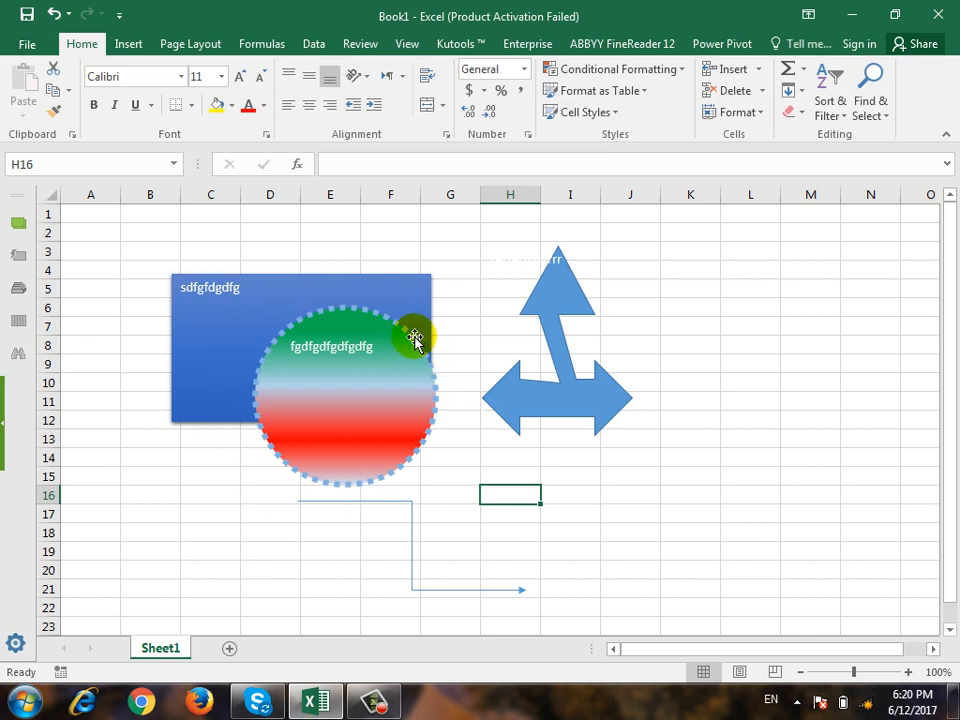
Step: Draw a nearly horizontal straight line about 4.99" long below the oval, from column D to column K around row 18
{"action": "left_click", "coordinate": [126, 46]}
{"action": "left_click", "coordinate": [80, 118]}
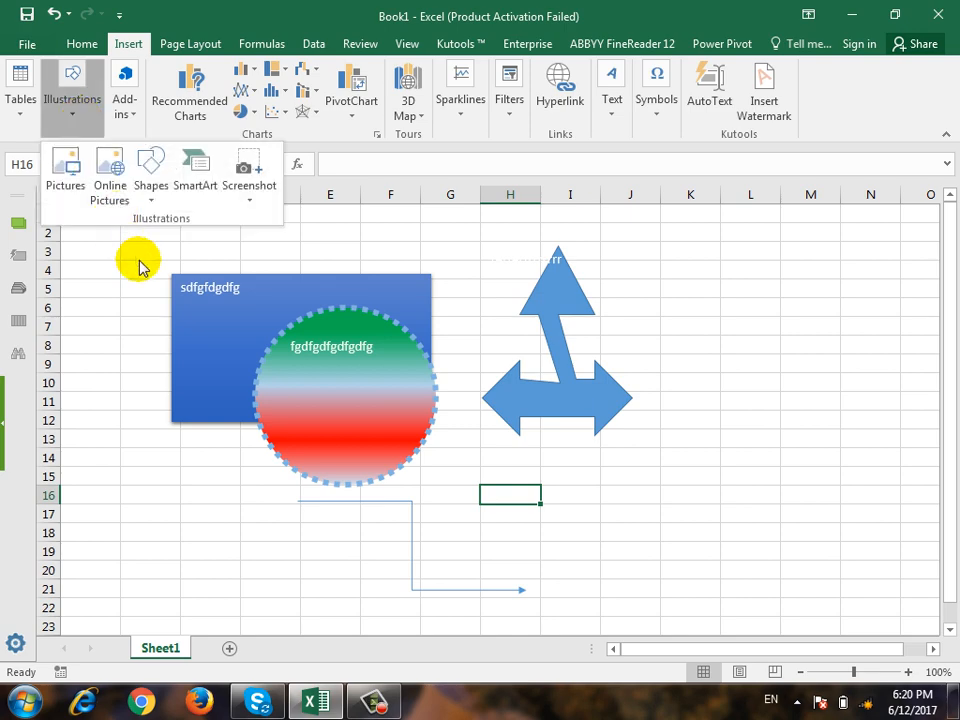
{"action": "left_click", "coordinate": [155, 172]}
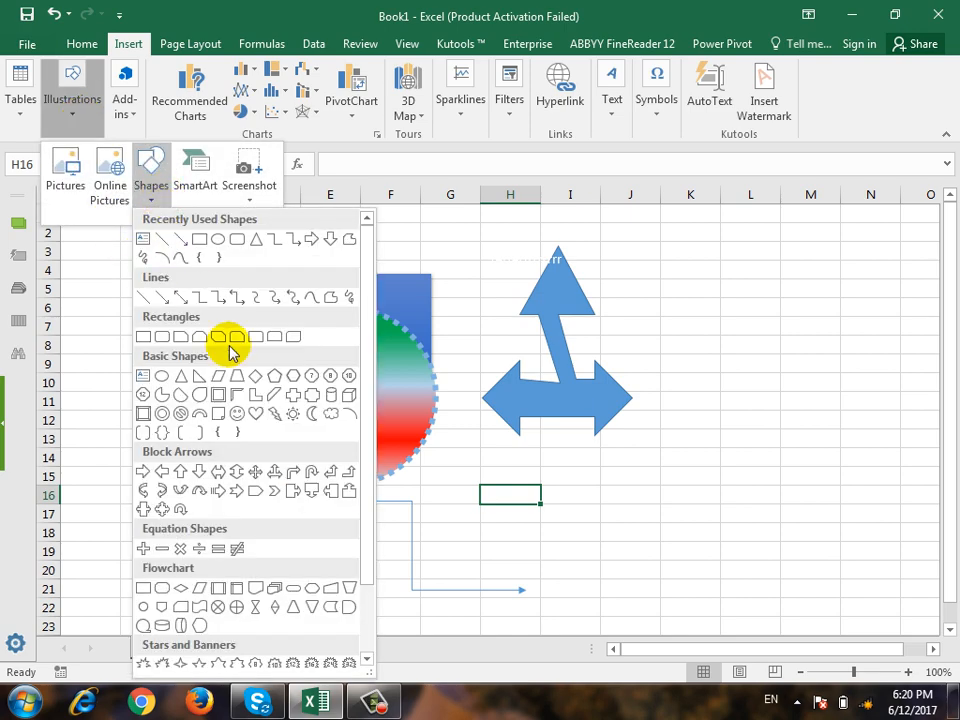
{"action": "left_click", "coordinate": [166, 243]}
{"action": "left_click_drag", "start_coordinate": [252, 527], "coordinate": [701, 529]}
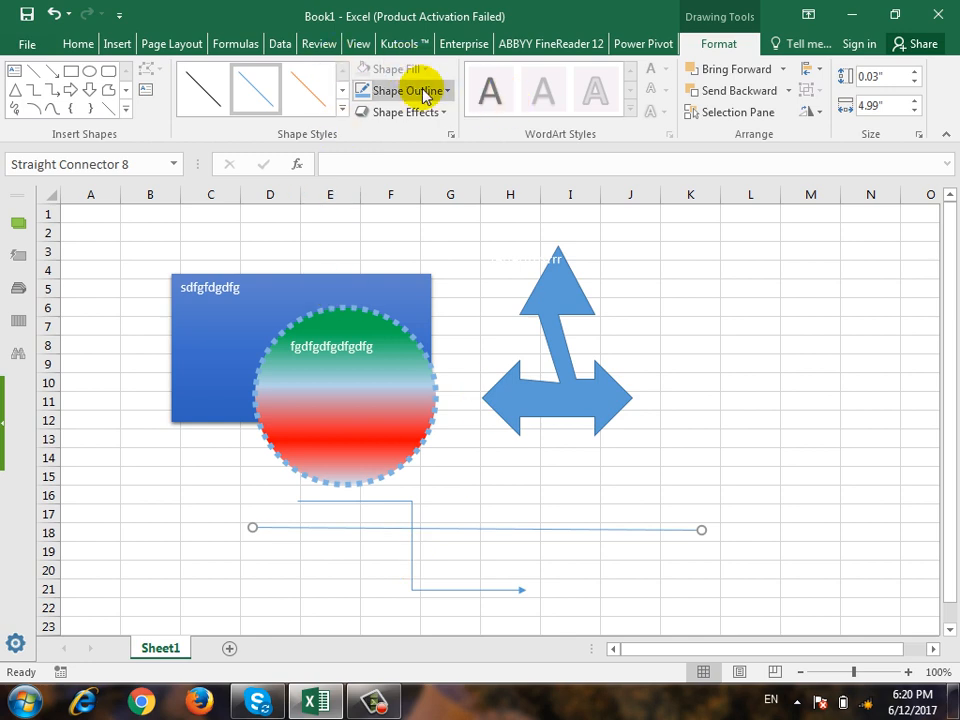
Step: Set the new line's weight to 6 pt and add an open arrowhead at its right end
{"action": "left_click", "coordinate": [425, 92]}
{"action": "mouse_move", "coordinate": [437, 362]}
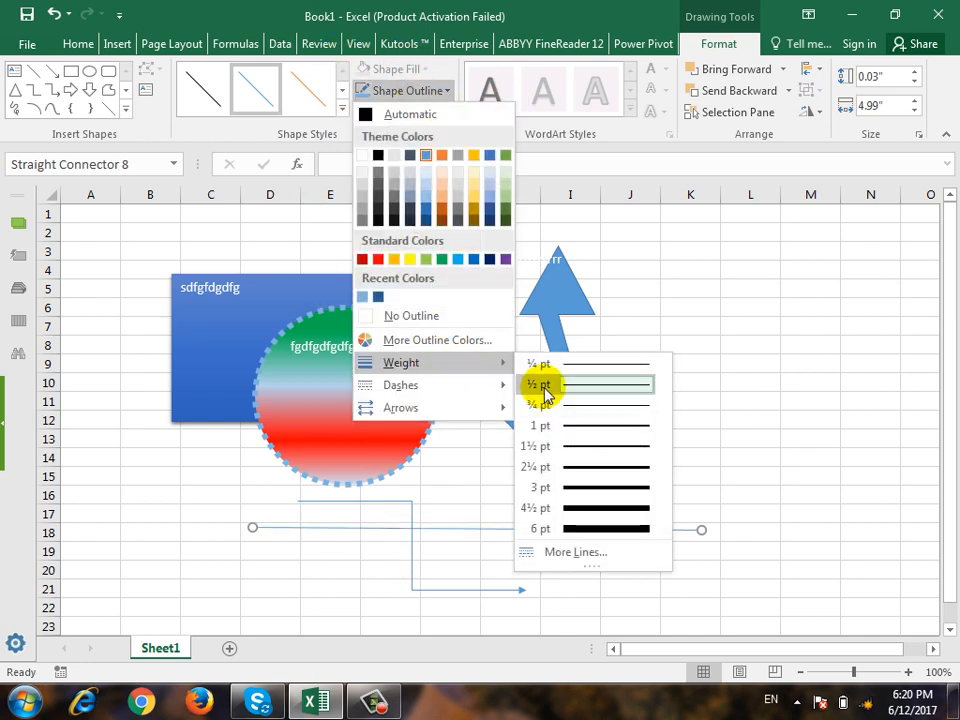
{"action": "left_click", "coordinate": [560, 528]}
{"action": "left_click", "coordinate": [429, 90]}
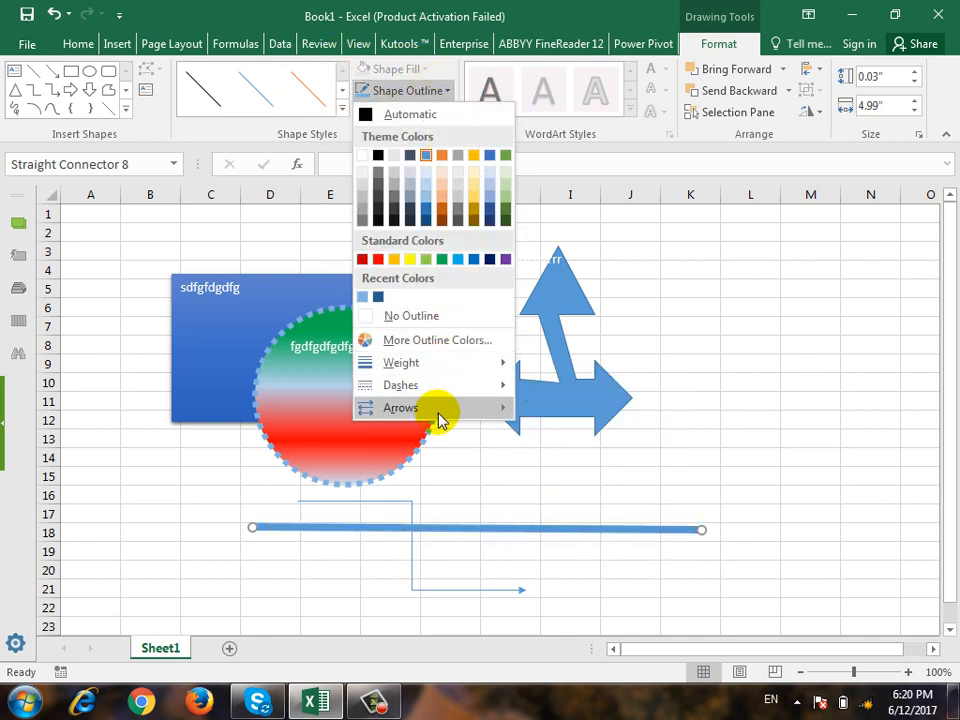
{"action": "mouse_move", "coordinate": [436, 412]}
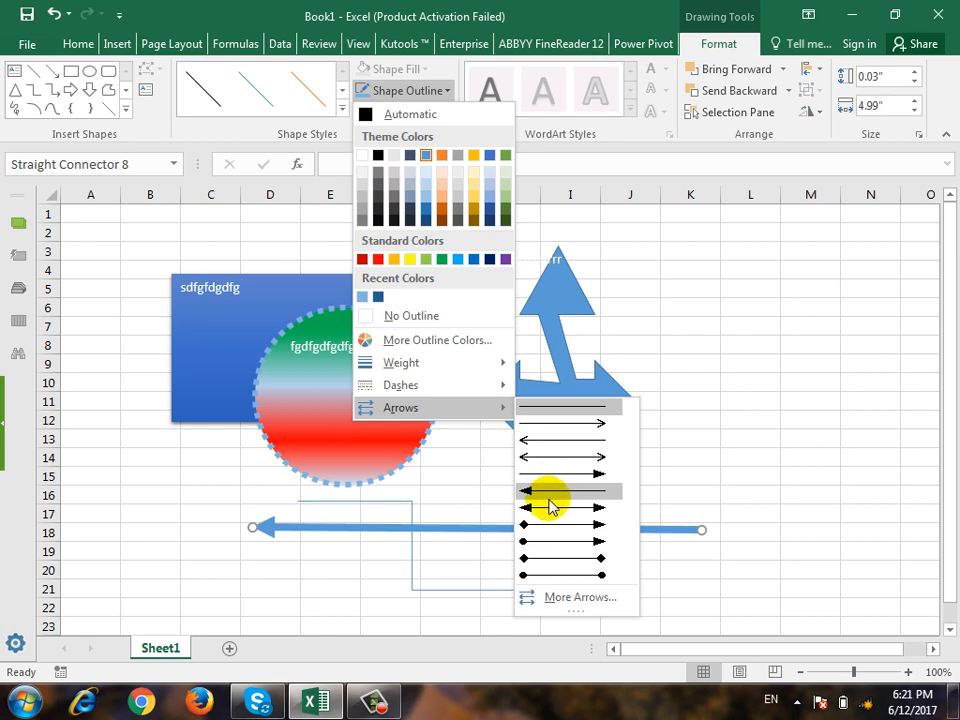
{"action": "left_click", "coordinate": [577, 431]}
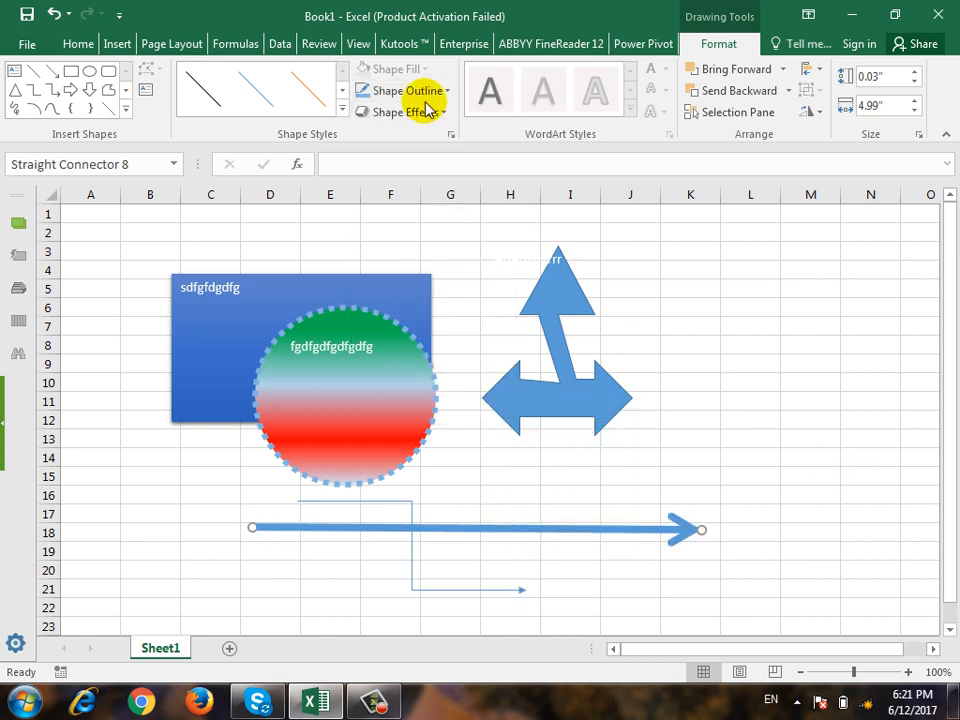
Step: Apply a reflection effect to the oval so its mirror image sits slightly below it
{"action": "left_click", "coordinate": [386, 316]}
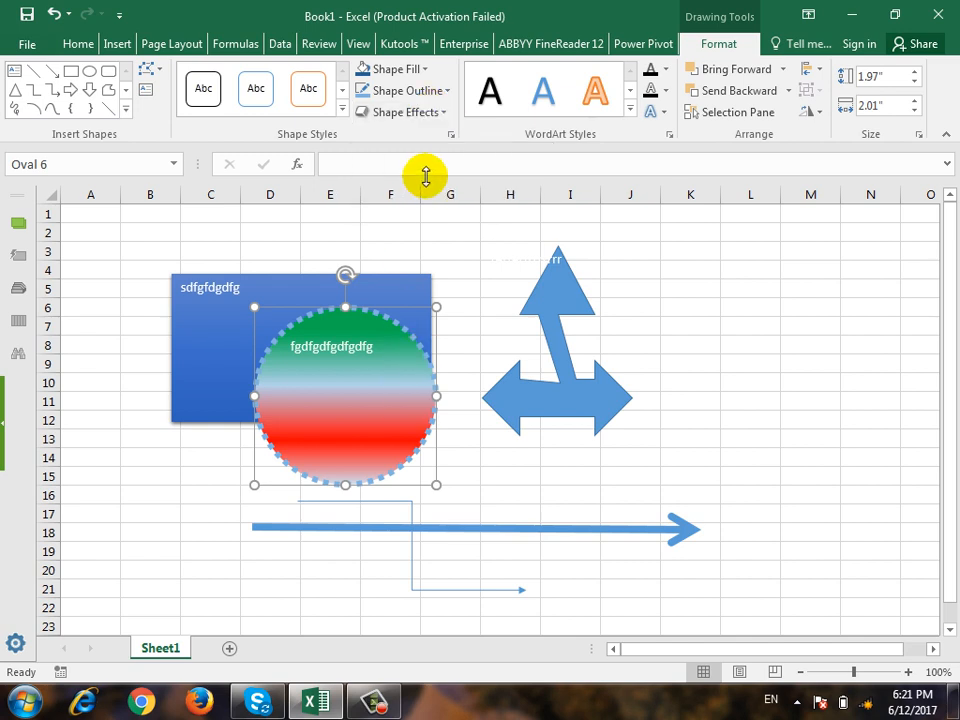
{"action": "left_click", "coordinate": [436, 117]}
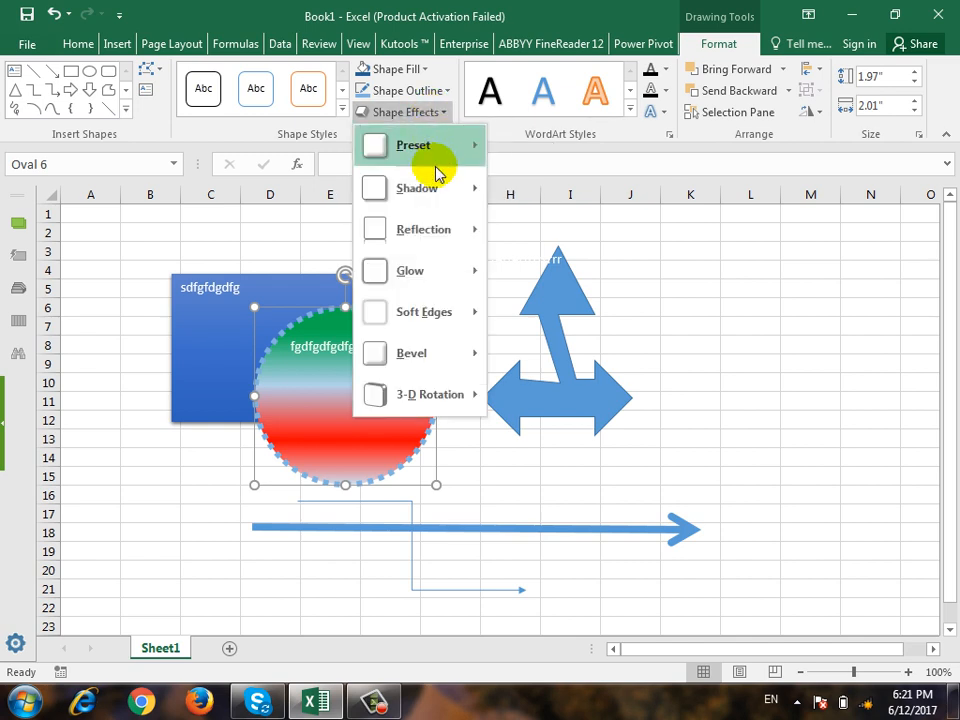
{"action": "mouse_move", "coordinate": [436, 195]}
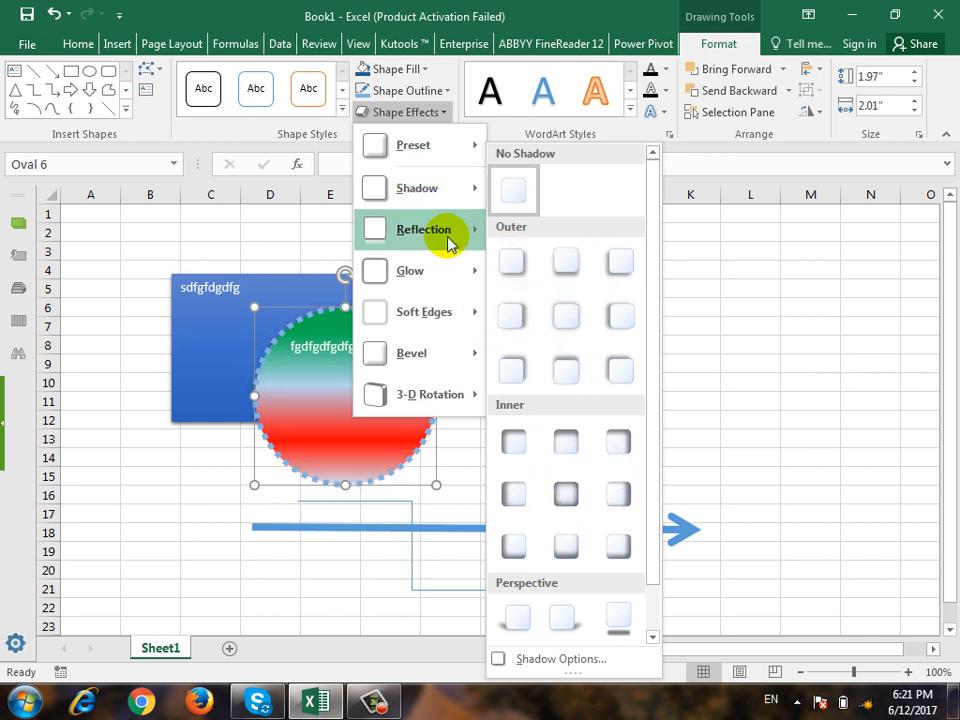
{"action": "mouse_move", "coordinate": [450, 242]}
{"action": "left_click", "coordinate": [578, 408]}
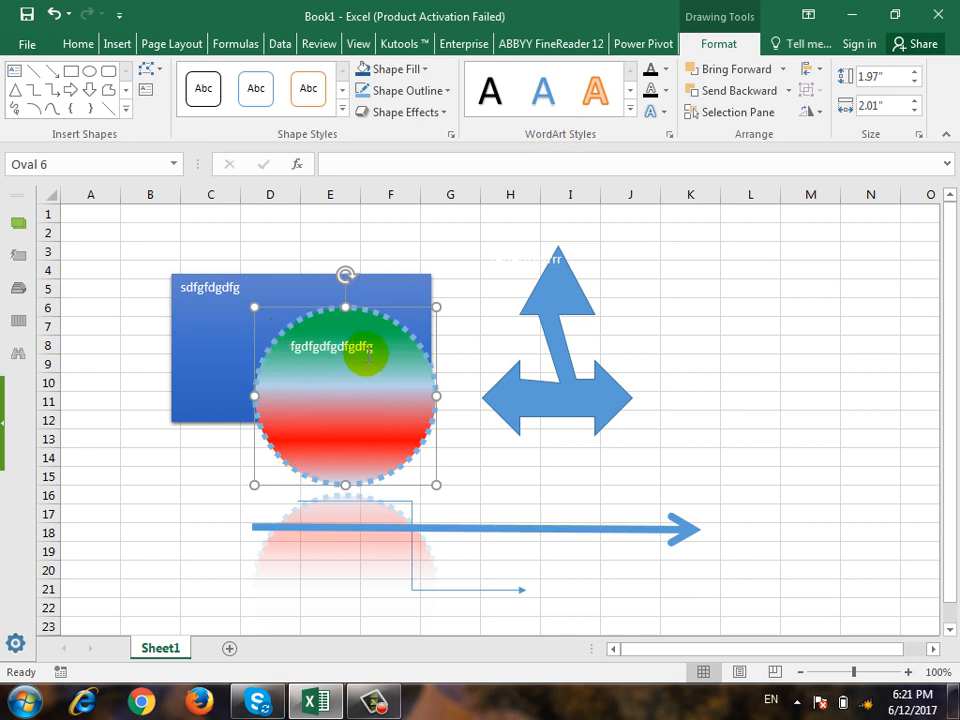
Step: Apply the plain black WordArt style with a shadow to the oval's text
{"action": "left_click", "coordinate": [629, 113]}
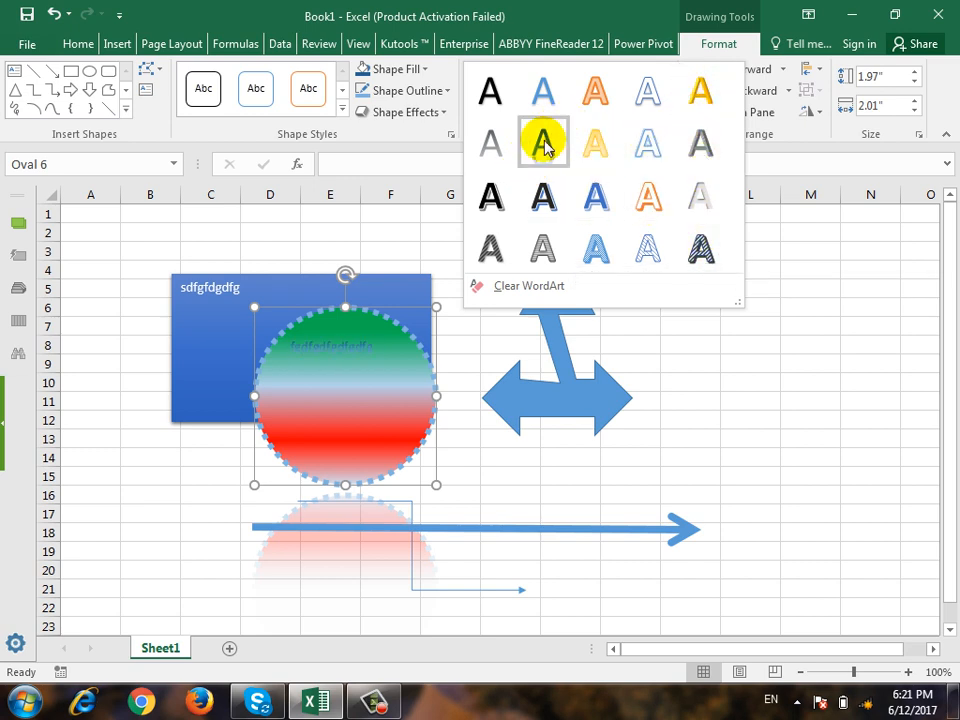
{"action": "left_click", "coordinate": [470, 113]}
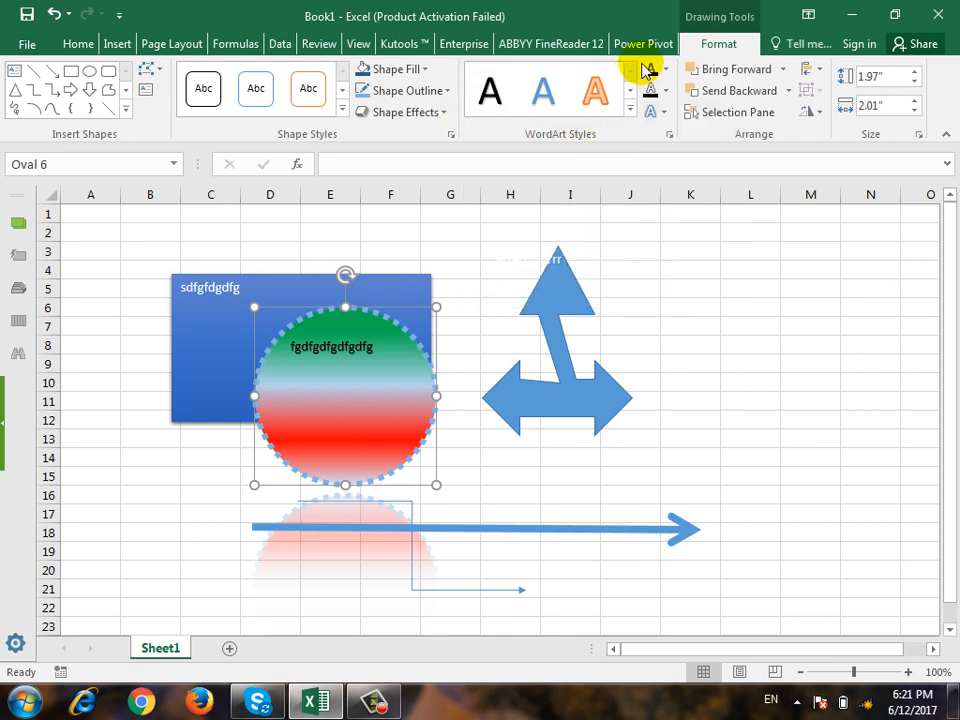
{"action": "left_click", "coordinate": [665, 72]}
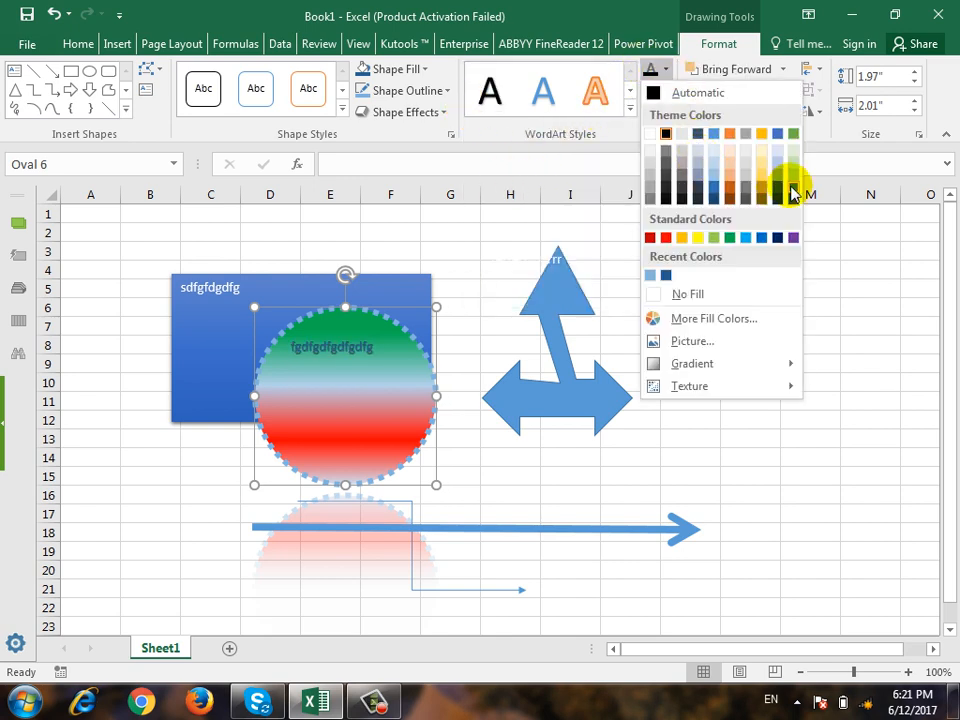
{"action": "left_click", "coordinate": [666, 71]}
{"action": "left_click", "coordinate": [666, 92]}
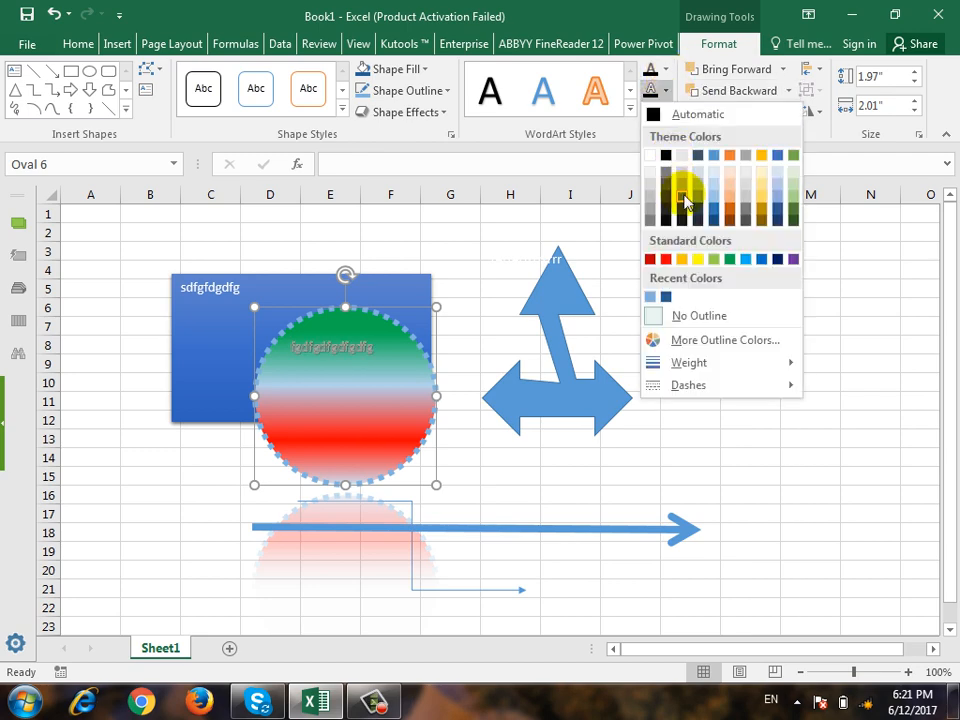
{"action": "left_click", "coordinate": [666, 91]}
{"action": "left_click", "coordinate": [663, 114]}
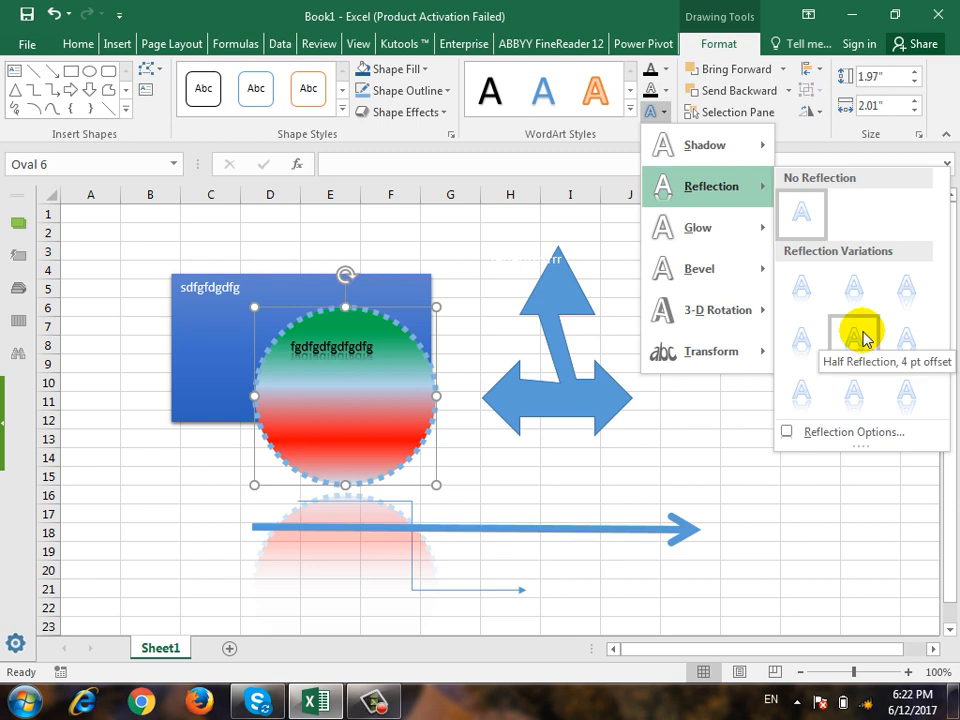
{"action": "mouse_move", "coordinate": [688, 150]}
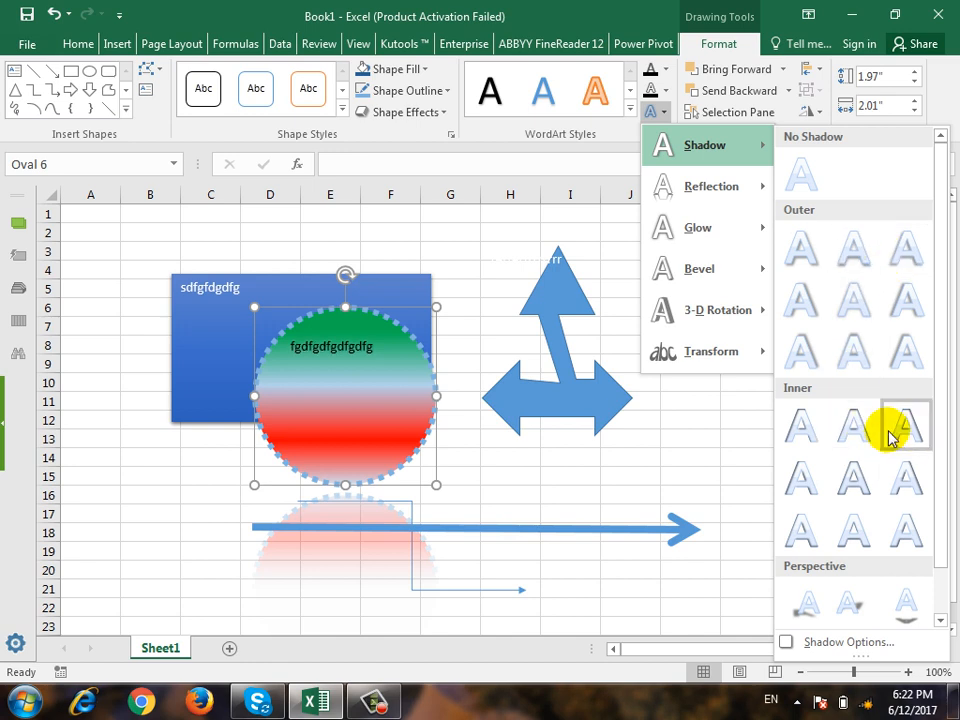
Step: Shorten the oval's text to "fgdfgd" and set its font size to 32
{"action": "left_click", "coordinate": [313, 337]}
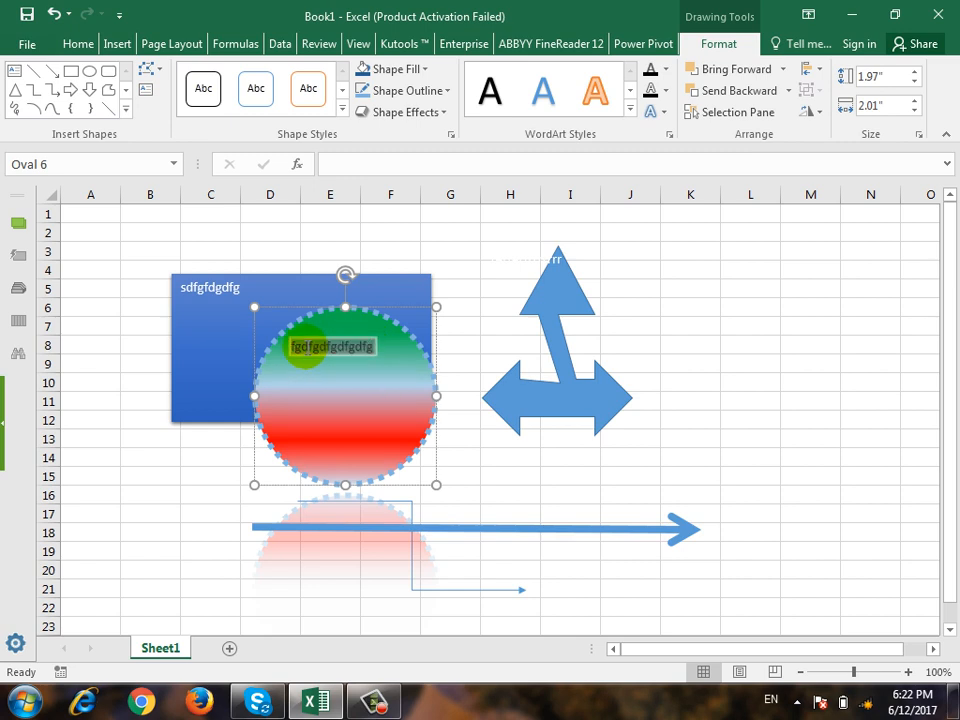
{"action": "key", "text": "Delete"}
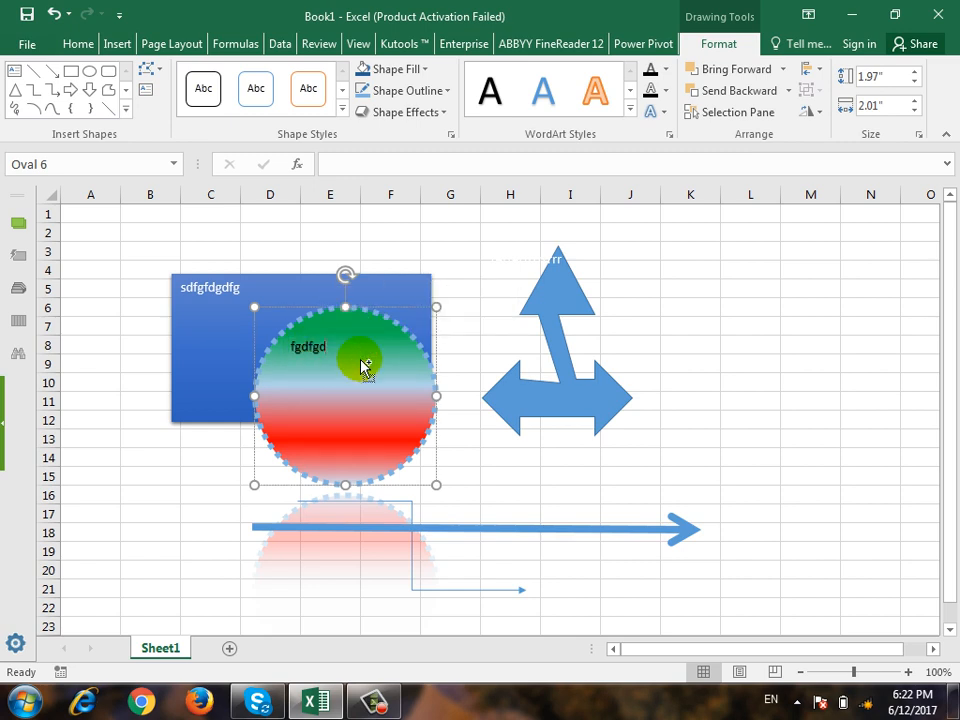
{"action": "key", "text": "ctrl+a"}
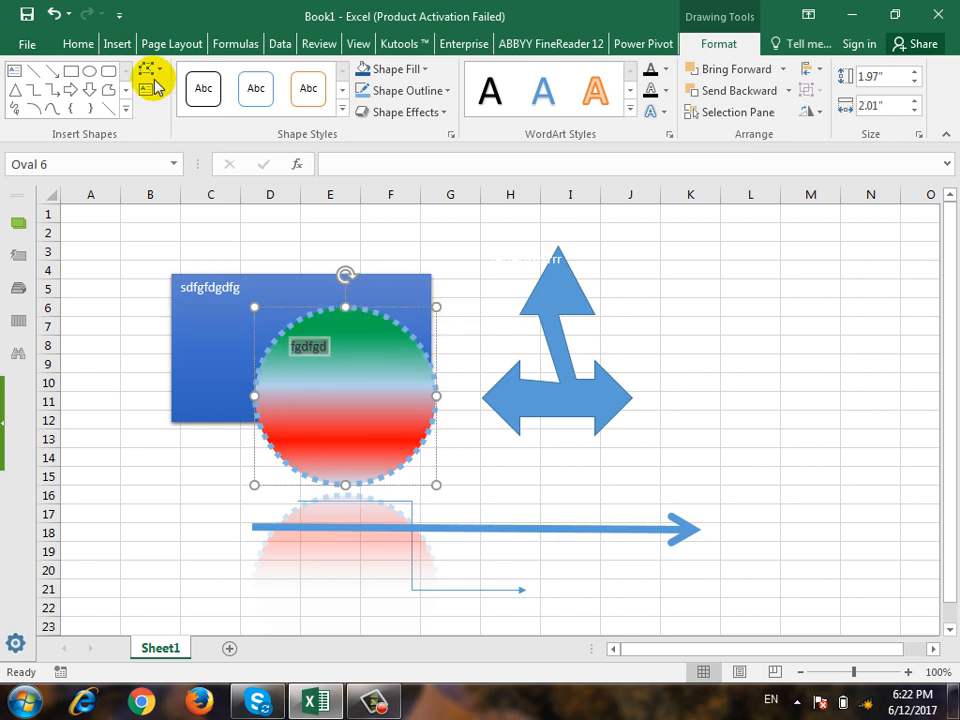
{"action": "left_click", "coordinate": [75, 45]}
{"action": "left_click", "coordinate": [221, 77]}
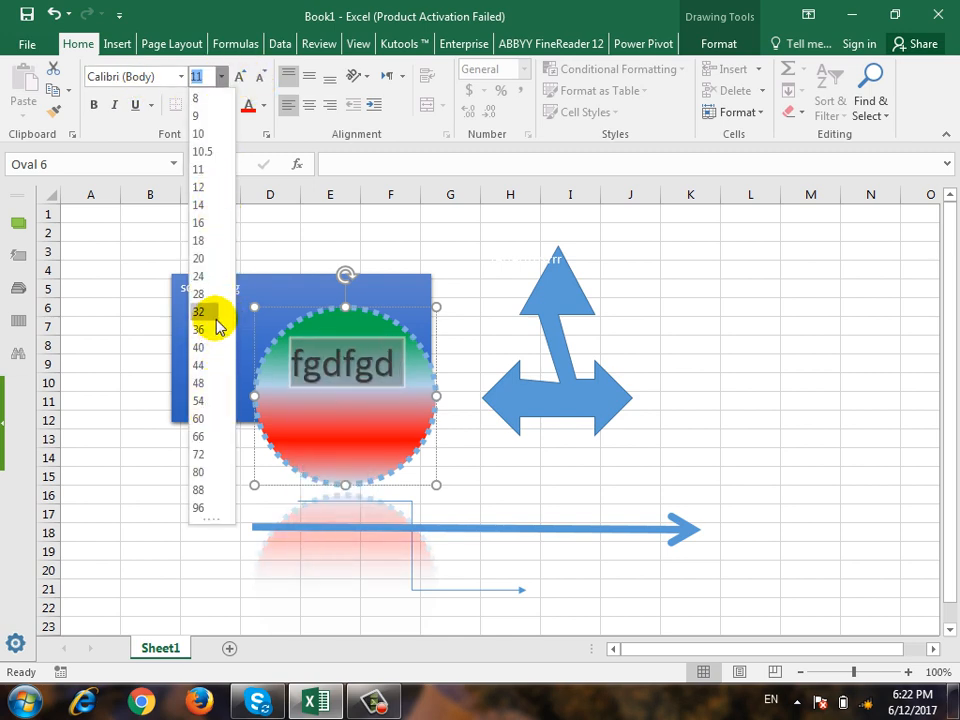
{"action": "left_click", "coordinate": [200, 311]}
{"action": "left_click", "coordinate": [377, 403]}
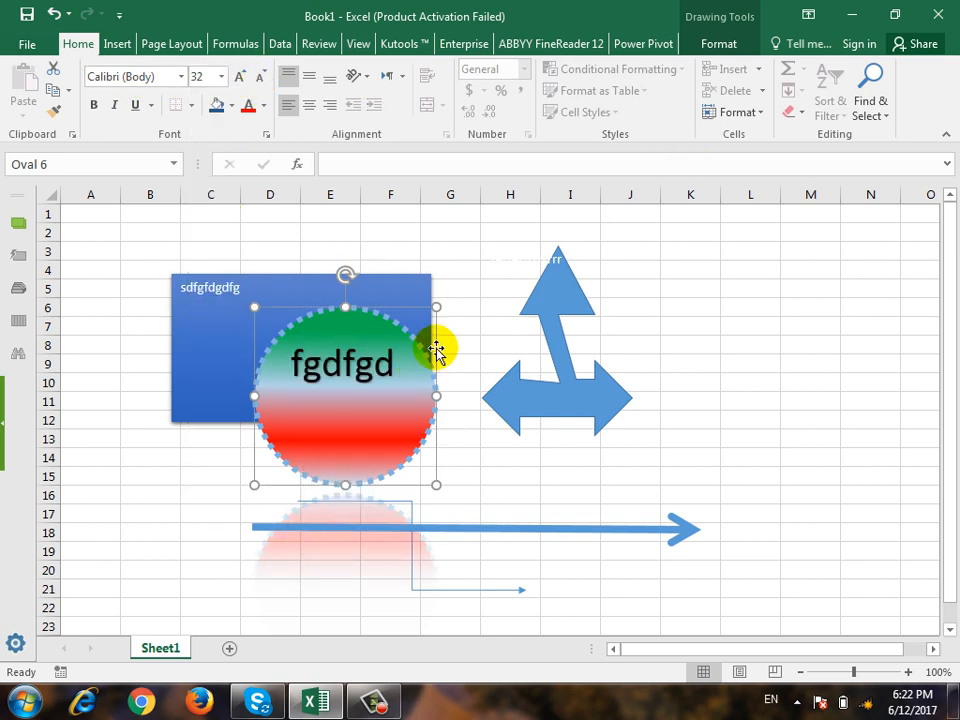
Step: Preview the reflection, shadow and glow text effects on the oval's text
{"action": "left_click", "coordinate": [535, 278]}
{"action": "left_click", "coordinate": [409, 343]}
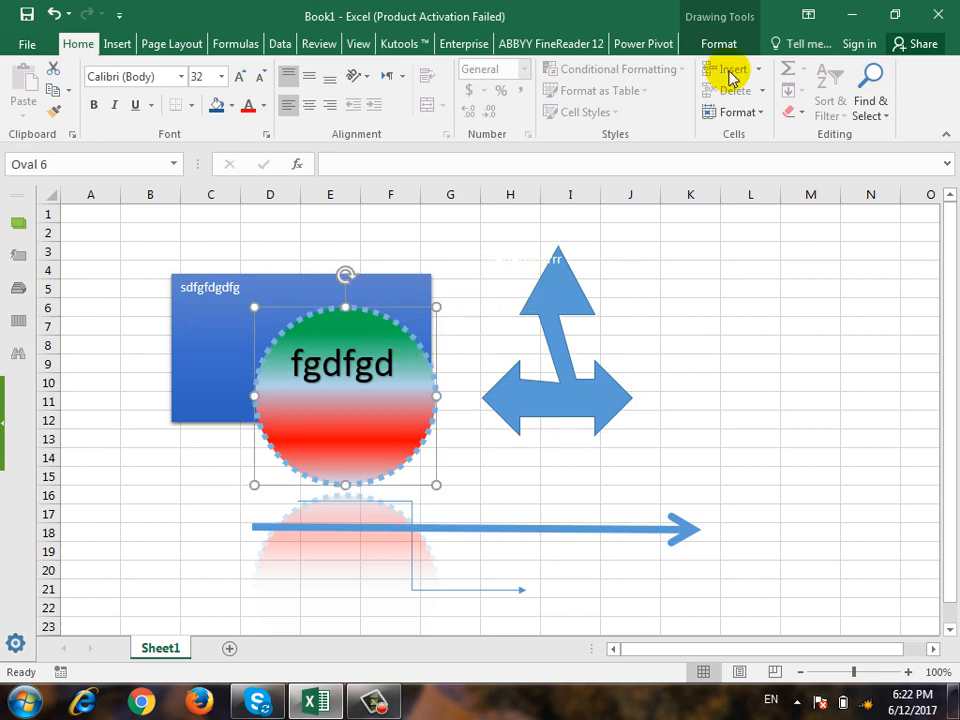
{"action": "left_click", "coordinate": [722, 44]}
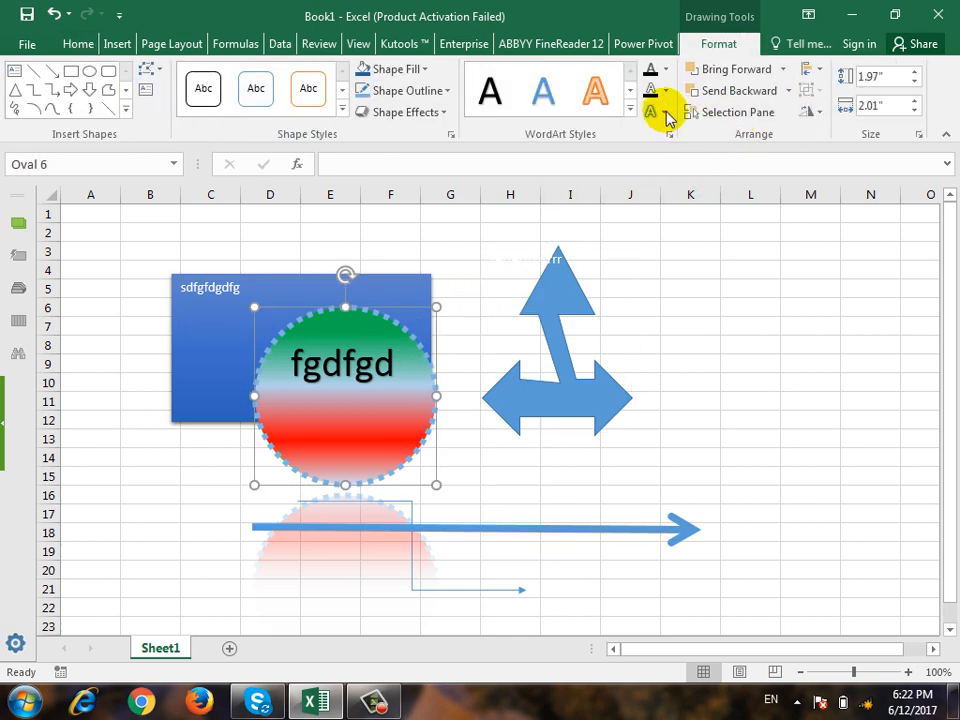
{"action": "left_click", "coordinate": [664, 112]}
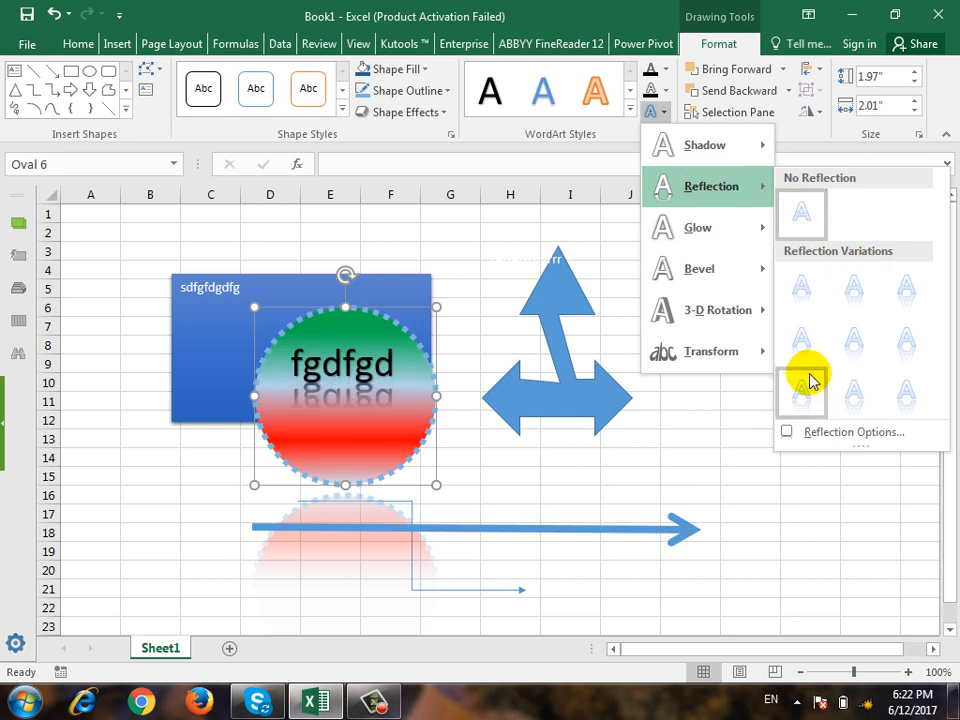
{"action": "mouse_move", "coordinate": [746, 143]}
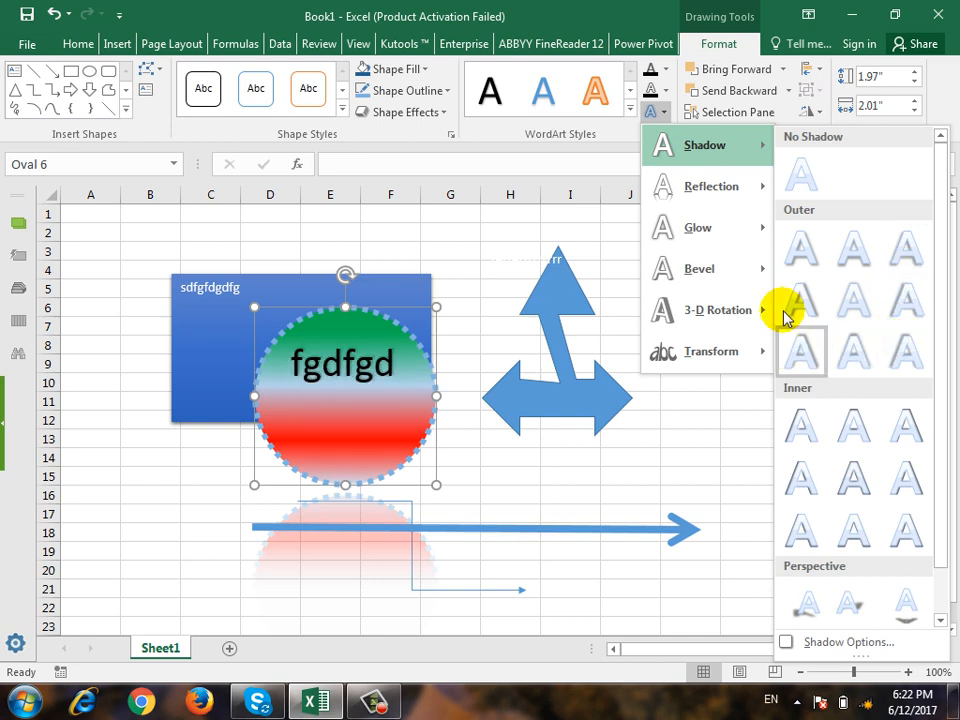
{"action": "mouse_move", "coordinate": [705, 221]}
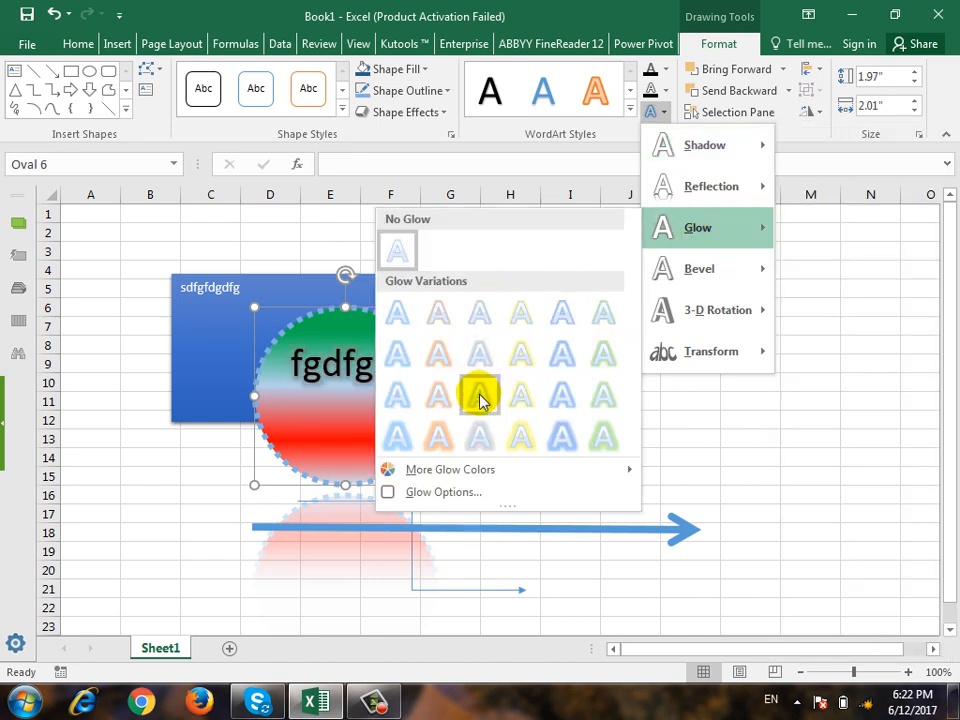
{"action": "left_click", "coordinate": [662, 112]}
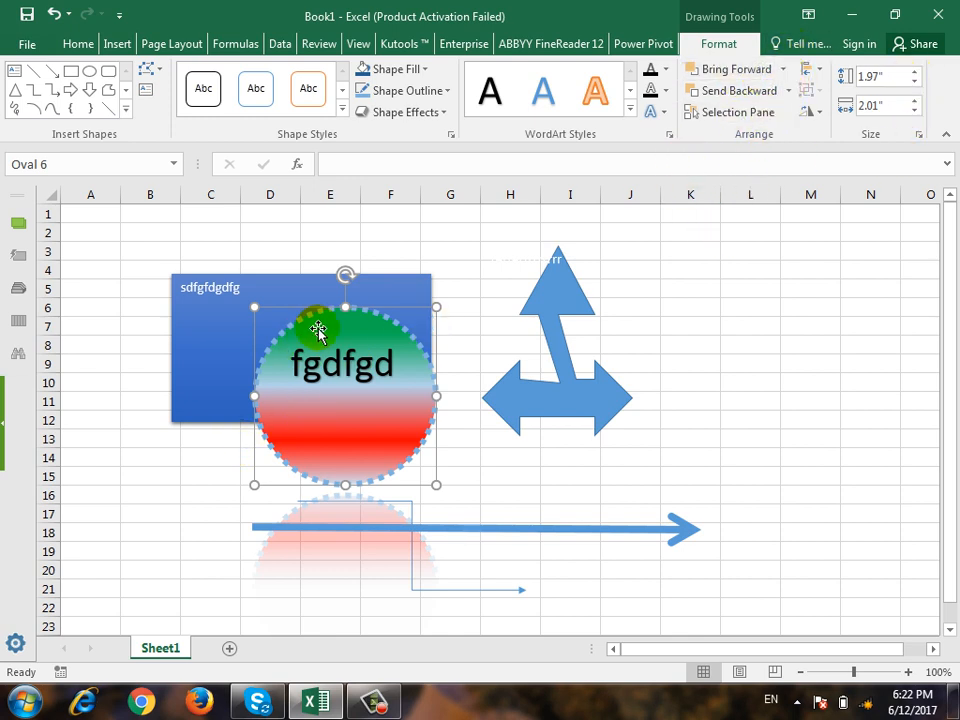
Step: Shrink the rectangle and place it above the oval in rows 1 to 4, and shrink the oval to about 1.14" high by 1.29" wide
{"action": "left_click_drag", "start_coordinate": [394, 294], "coordinate": [413, 463]}
{"action": "left_click_drag", "start_coordinate": [451, 591], "coordinate": [377, 243]}
{"action": "left_click", "coordinate": [374, 380]}
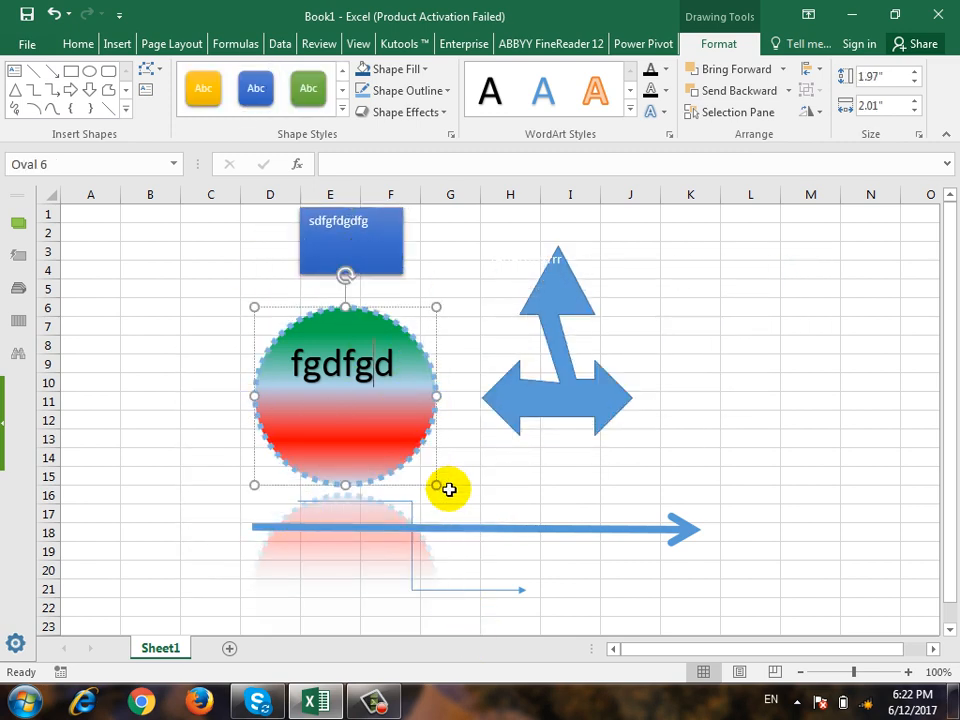
{"action": "left_click_drag", "start_coordinate": [436, 485], "coordinate": [371, 409]}
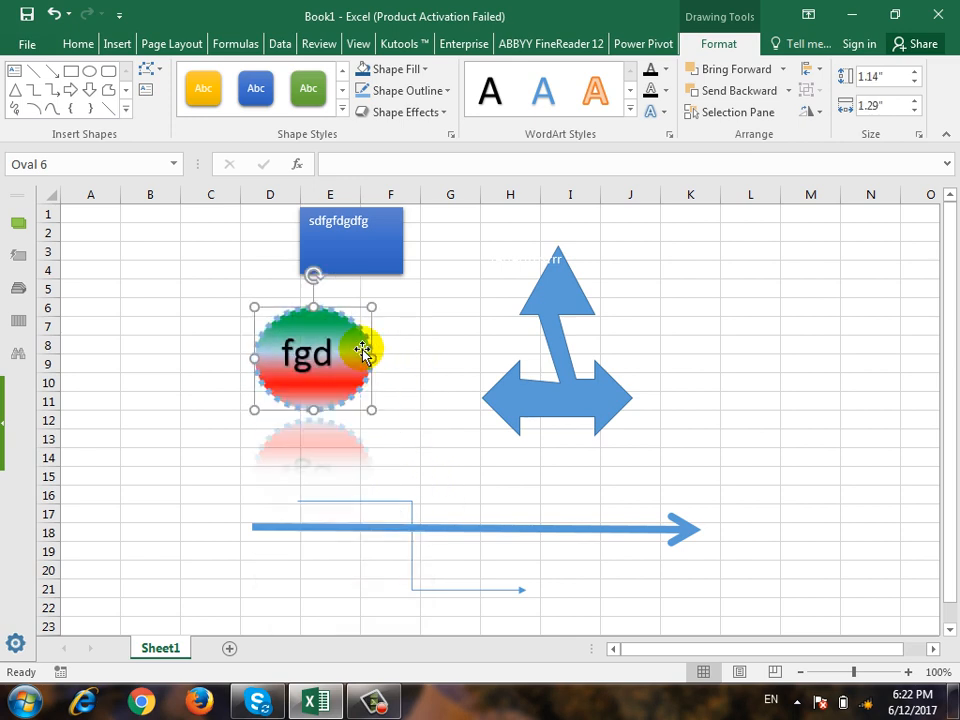
Step: Move the oval and the thick arrow line up beneath the rectangle, and align all three shapes by their left edges
{"action": "left_click_drag", "start_coordinate": [357, 337], "coordinate": [398, 318]}
{"action": "left_click_drag", "start_coordinate": [375, 528], "coordinate": [411, 450]}
{"action": "left_click", "coordinate": [400, 370]}
{"action": "left_click", "coordinate": [403, 238], "text": "shift"}
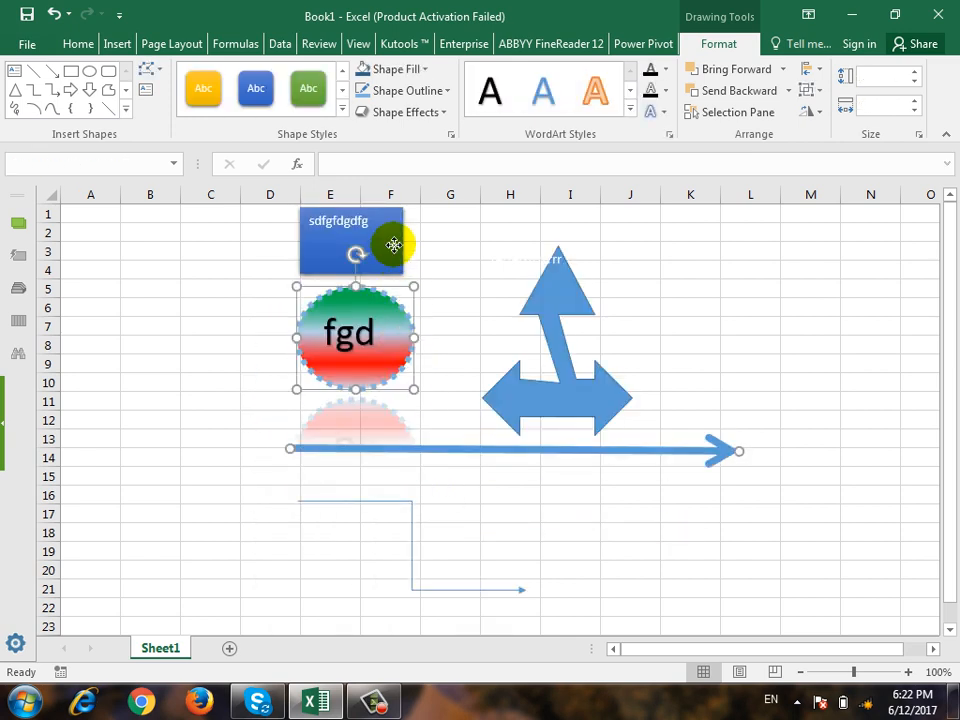
{"action": "left_click", "coordinate": [812, 72]}
{"action": "left_click", "coordinate": [843, 93]}
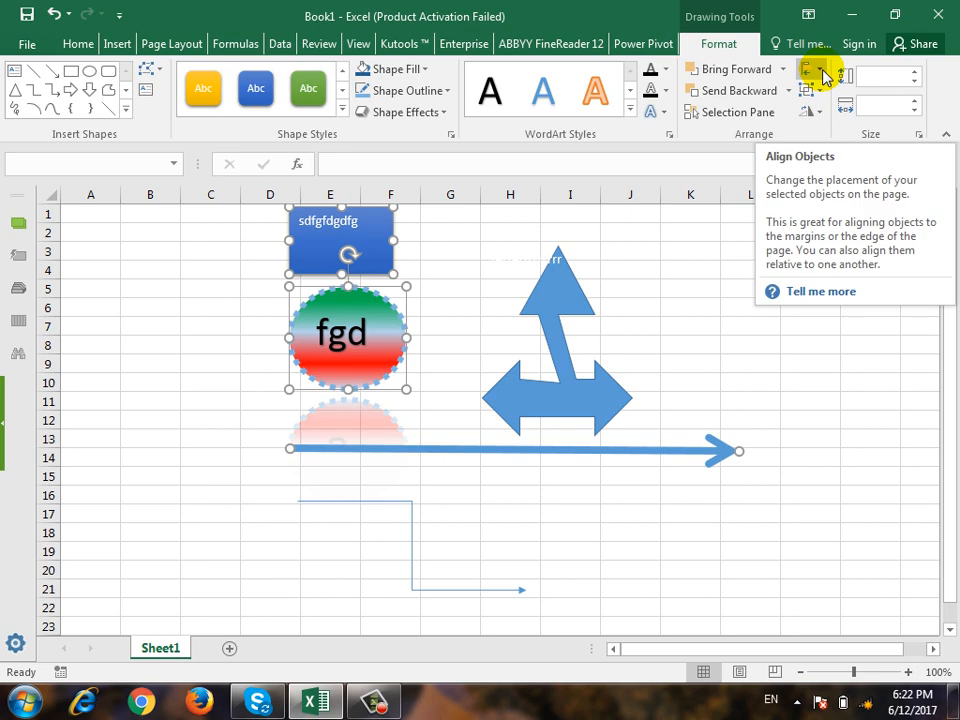
{"action": "left_click", "coordinate": [690, 288]}
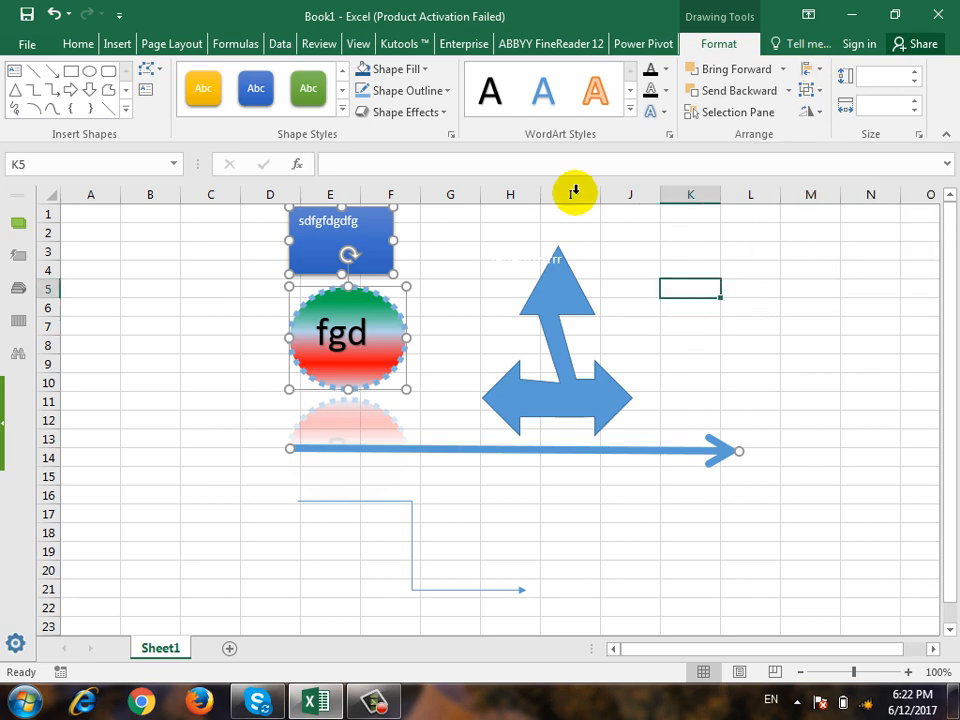
{"action": "left_click", "coordinate": [128, 43]}
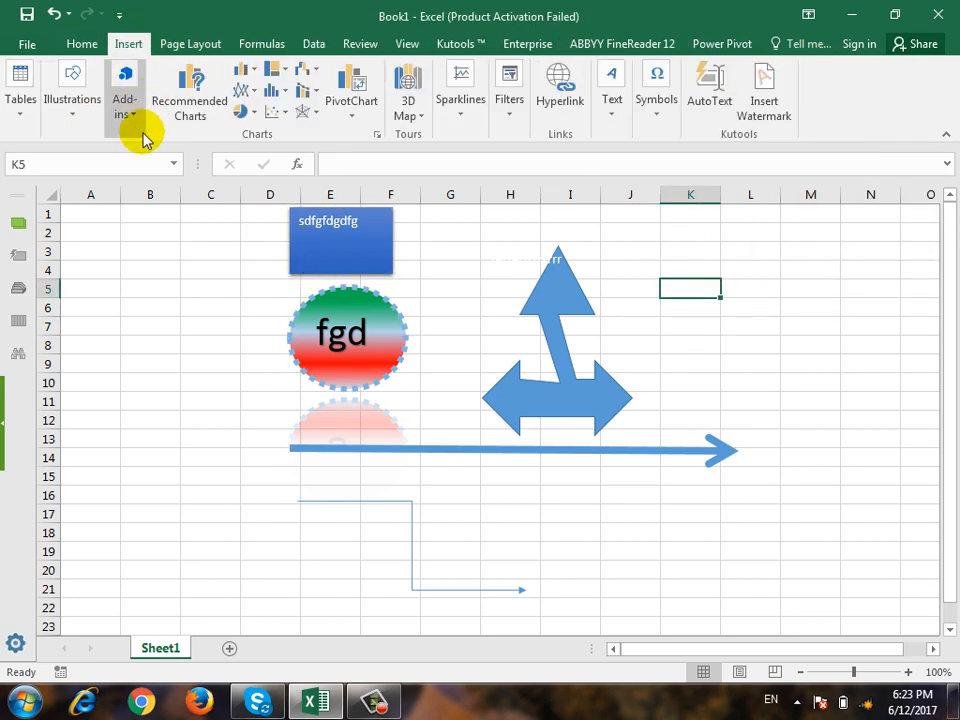
{"action": "left_click", "coordinate": [76, 112]}
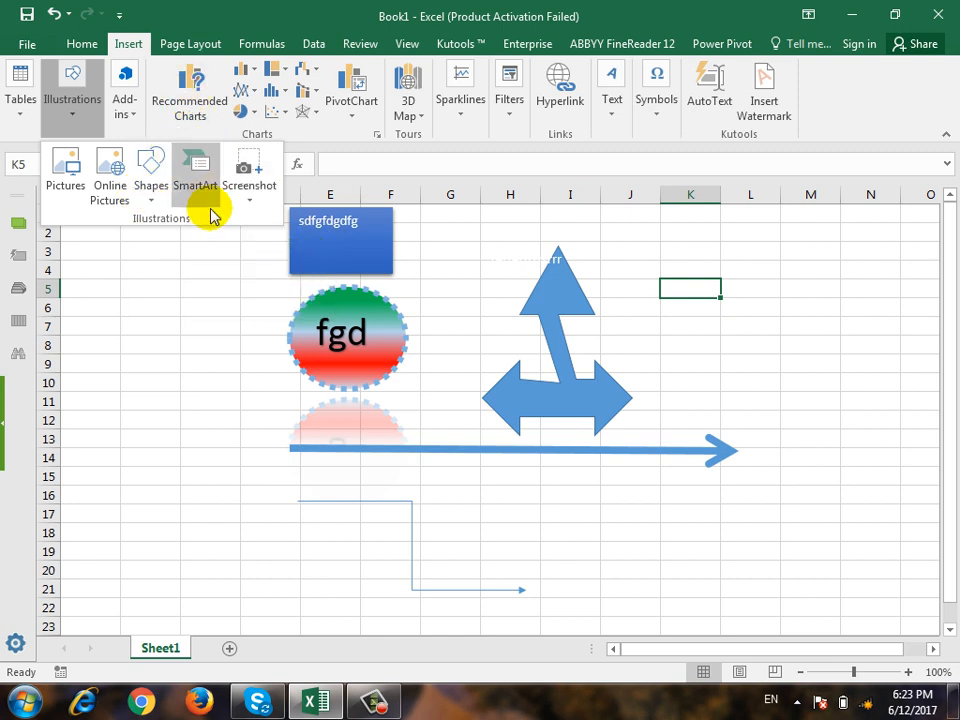
{"action": "left_click", "coordinate": [236, 578]}
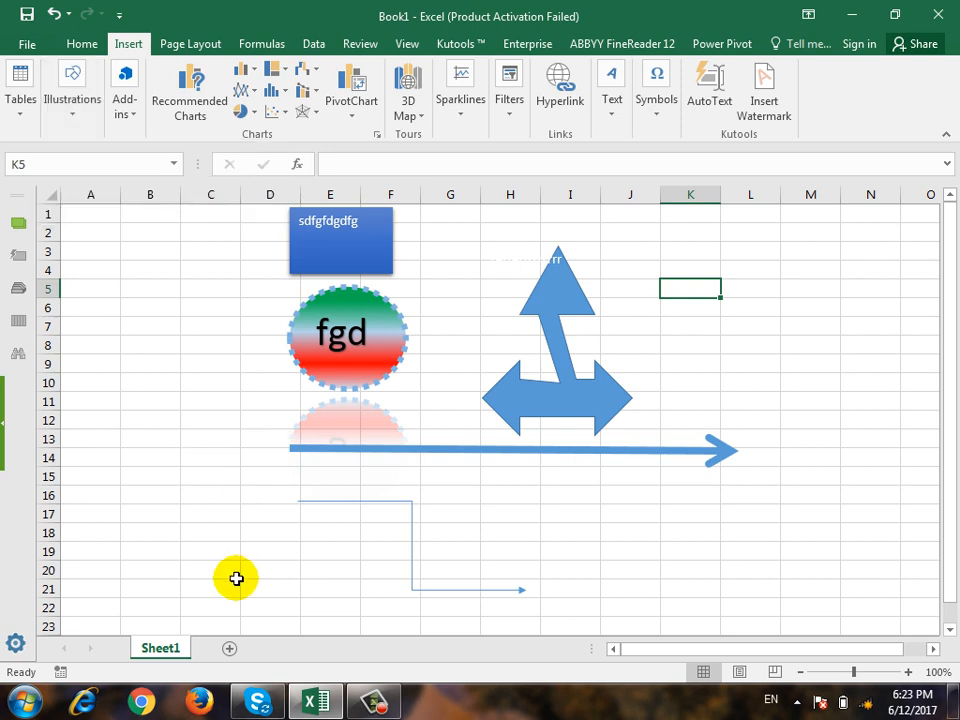
Step: Add a new worksheet and enter the heading "Smart Art / Organization Chart:" in cell C4
{"action": "left_click", "coordinate": [229, 648]}
{"action": "left_click", "coordinate": [230, 328]}
{"action": "key", "text": "Up"}
{"action": "key", "text": "Up"}
{"action": "key", "text": "Up"}
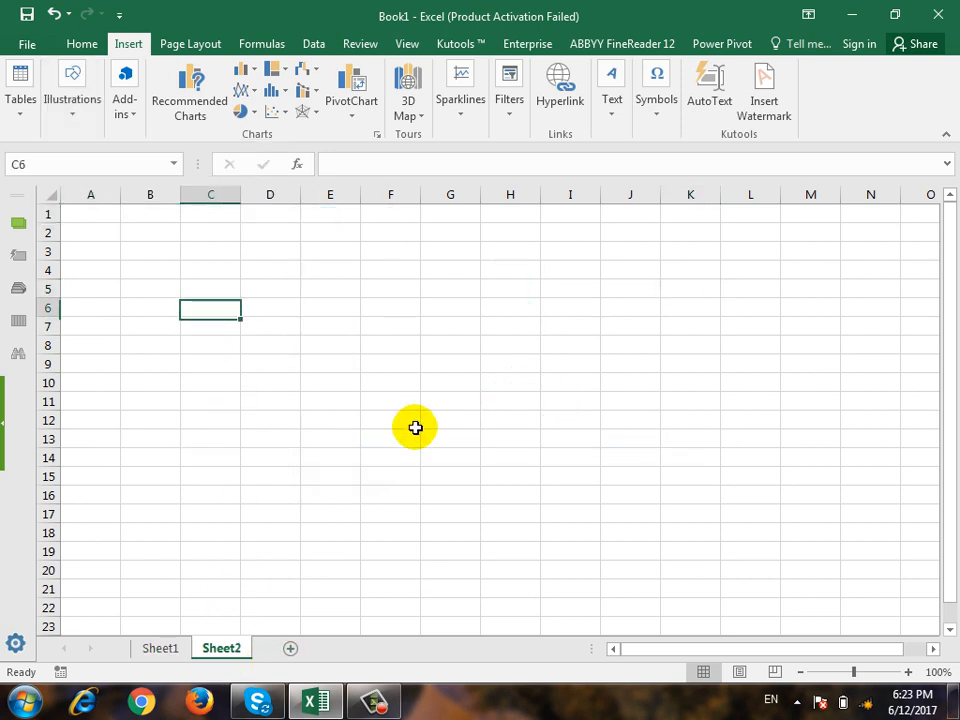
{"action": "type", "text": "Smart A"}
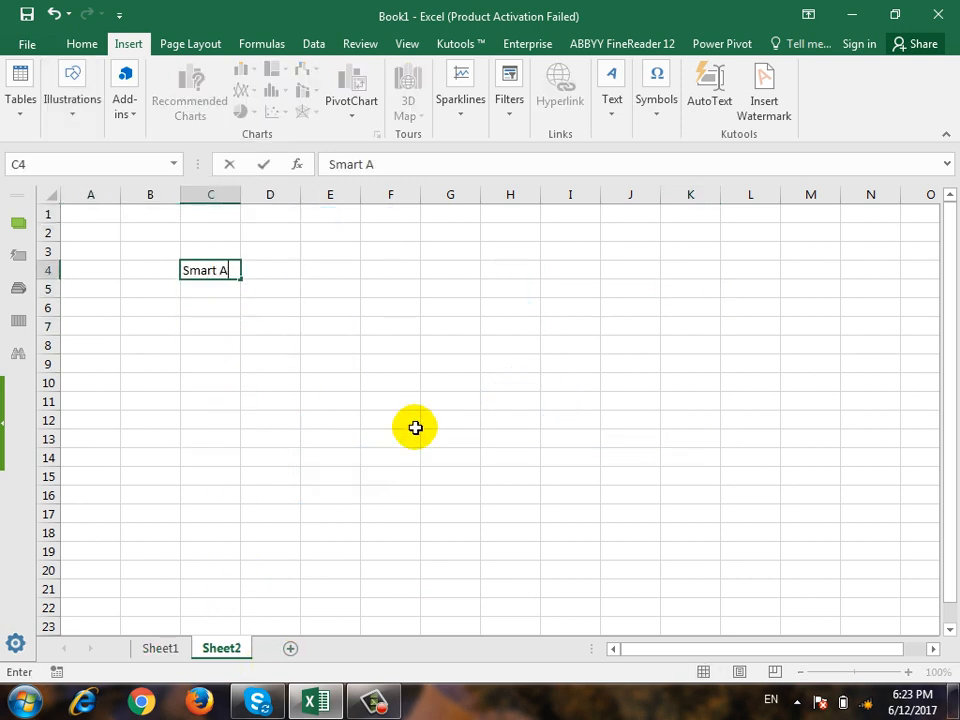
{"action": "type", "text": "rt / Organization Chart:"}
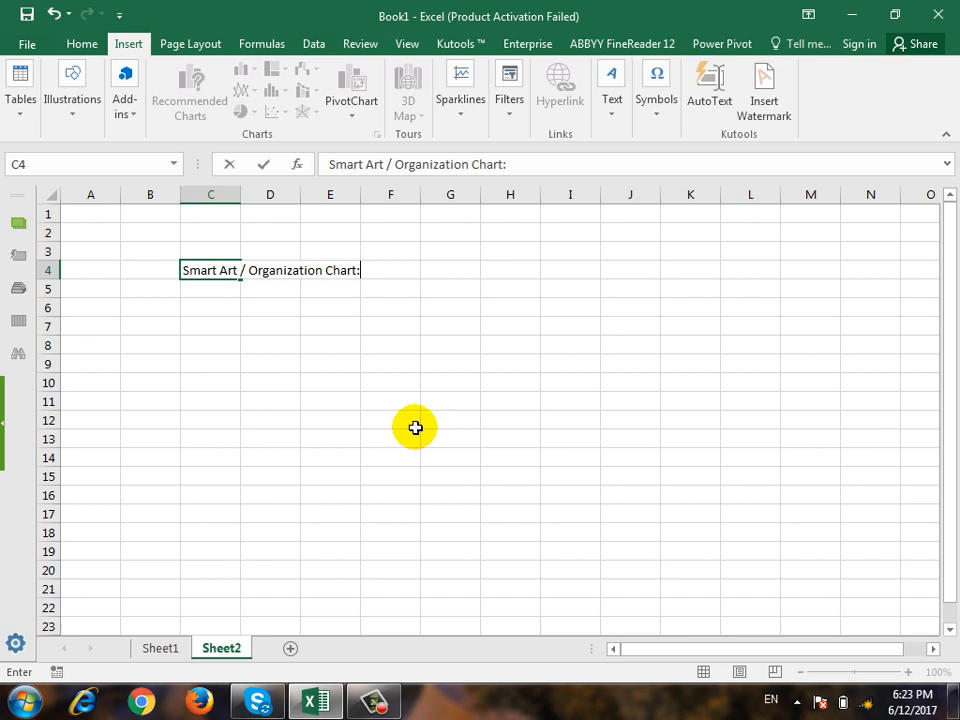
{"action": "key", "text": "Return"}
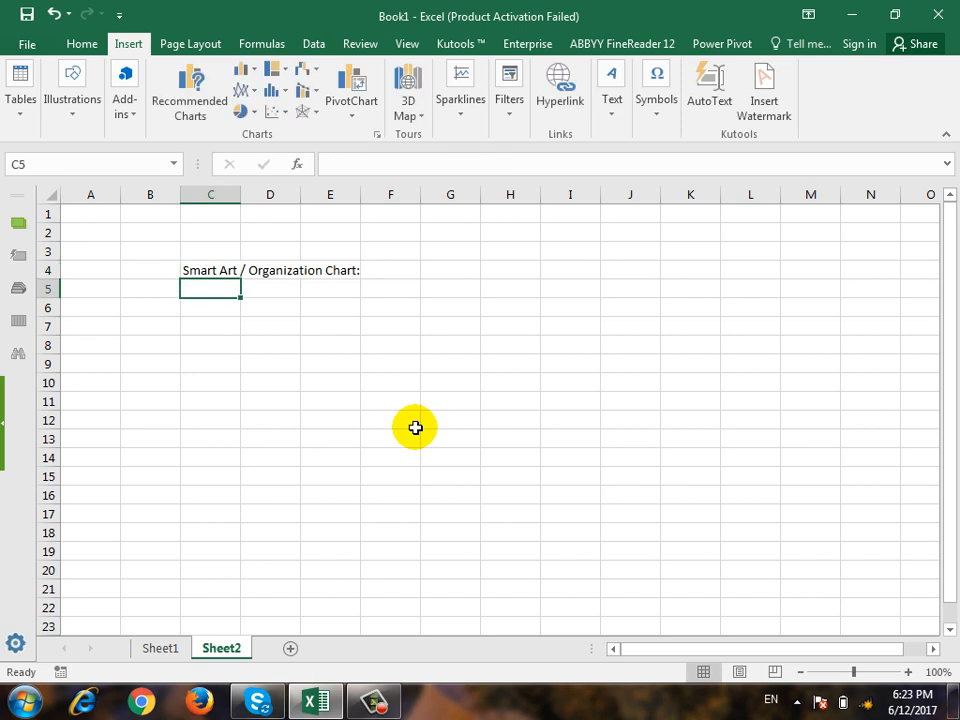
Step: Enter the description "the graphical presentation of any organization" in cell D5
{"action": "key", "text": "Tab"}
{"action": "type", "text": "the gr"}
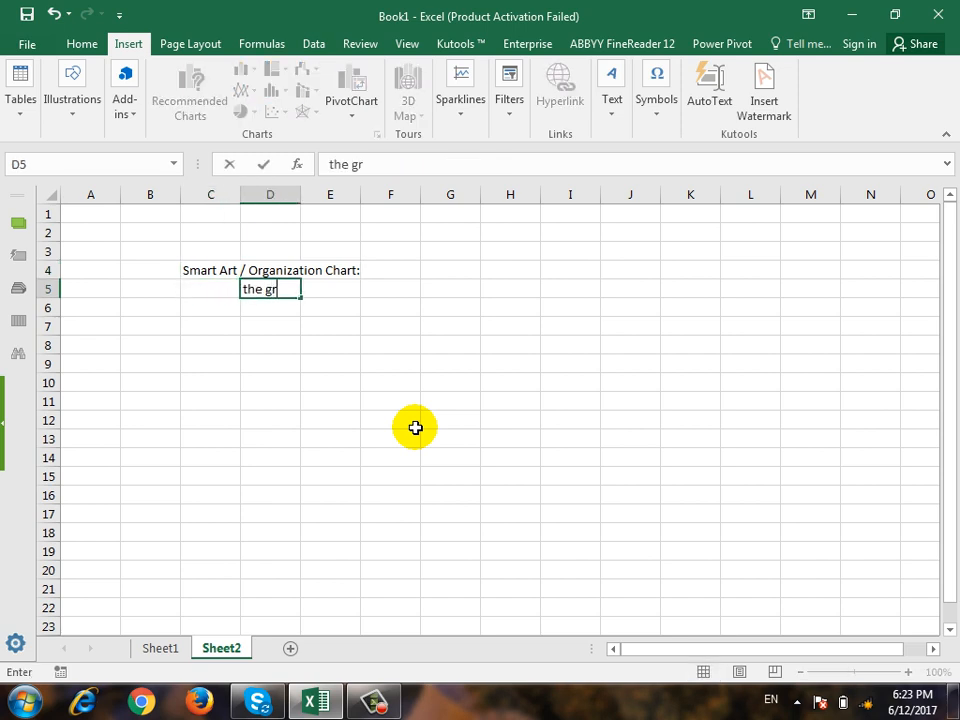
{"action": "type", "text": "aphical present"}
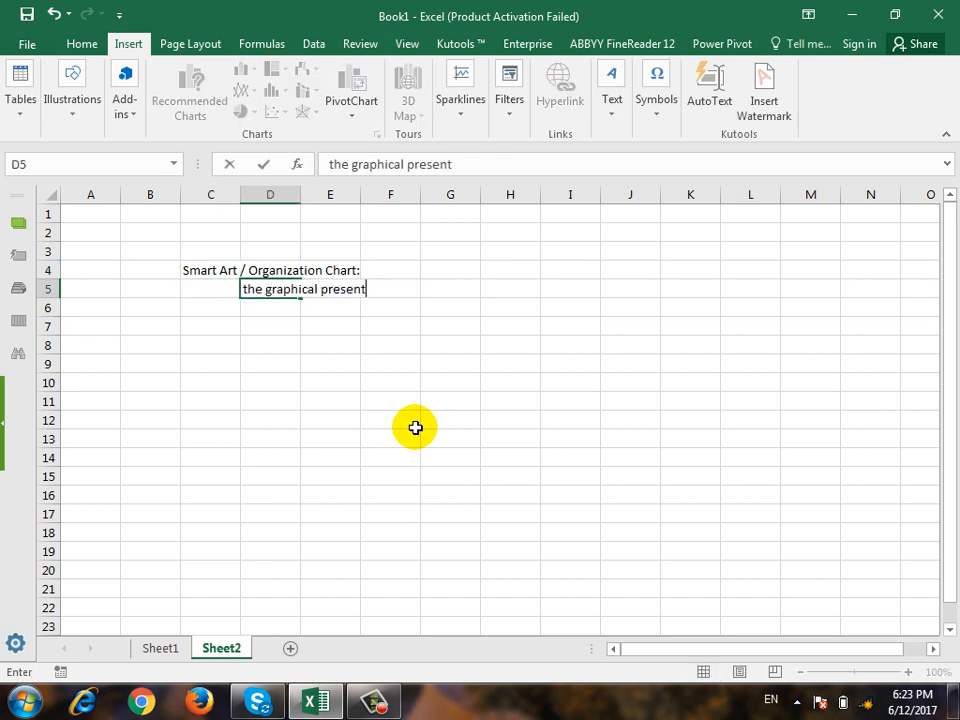
{"action": "type", "text": "ation of any organization"}
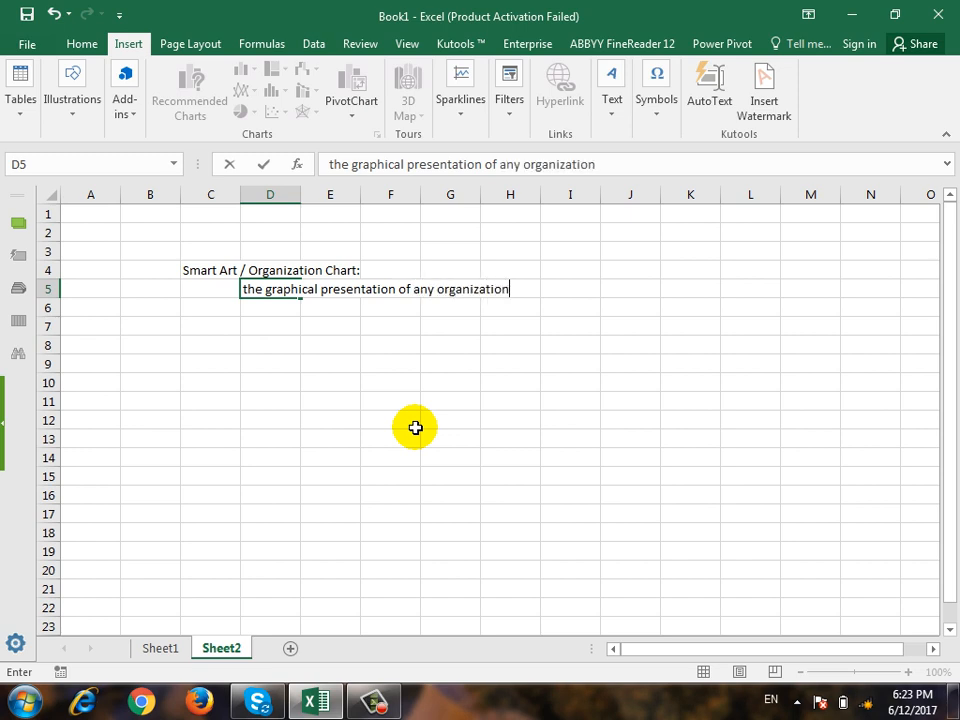
{"action": "key", "text": "Return"}
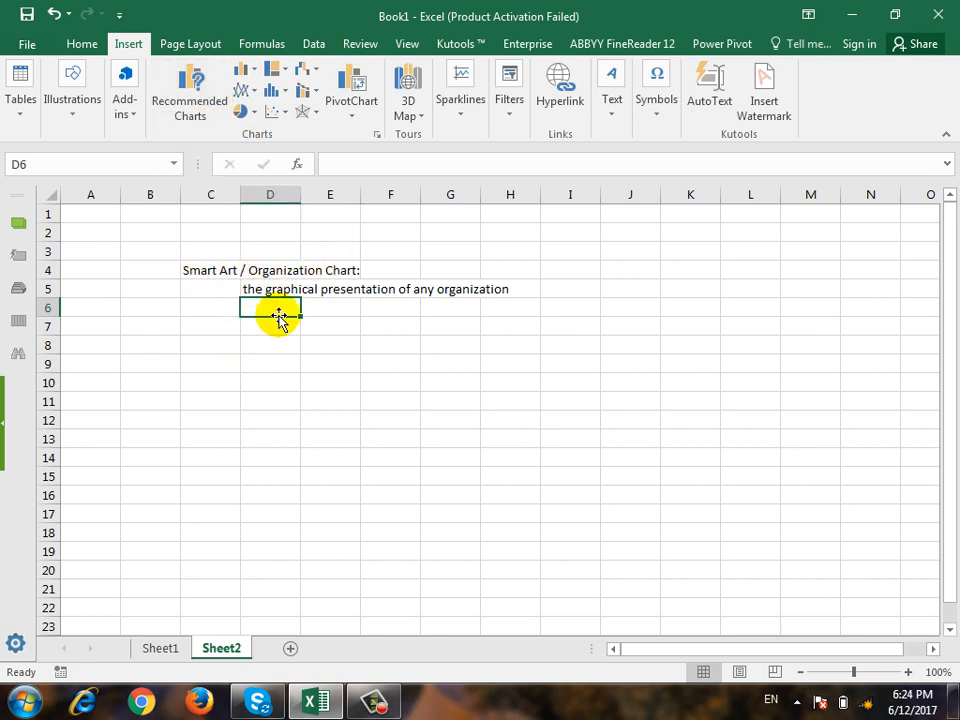
Step: Select cell D7, dismiss the Windows color scheme message, and open the SmartArt graphic chooser
{"action": "left_click", "coordinate": [315, 365]}
{"action": "left_click", "coordinate": [286, 327]}
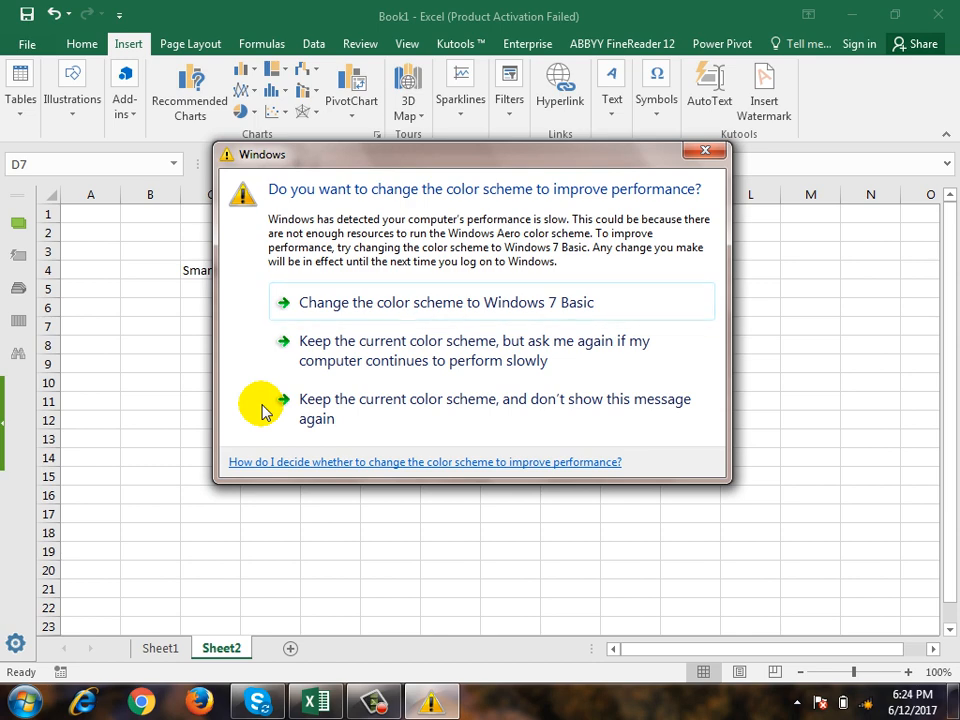
{"action": "left_click", "coordinate": [707, 155]}
{"action": "left_click", "coordinate": [75, 118]}
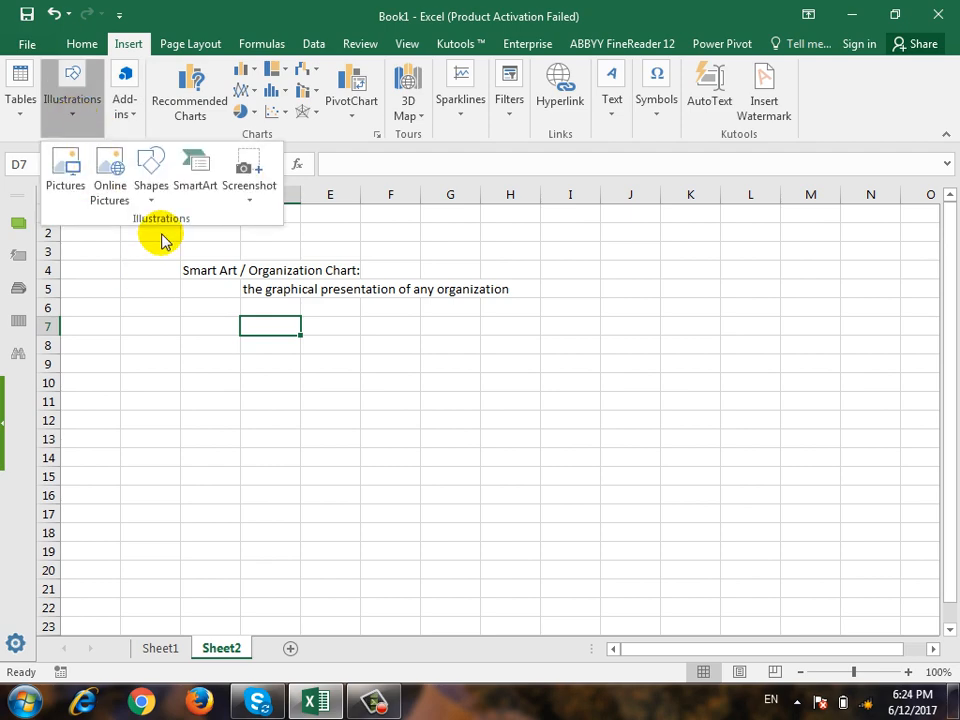
{"action": "left_click", "coordinate": [183, 195]}
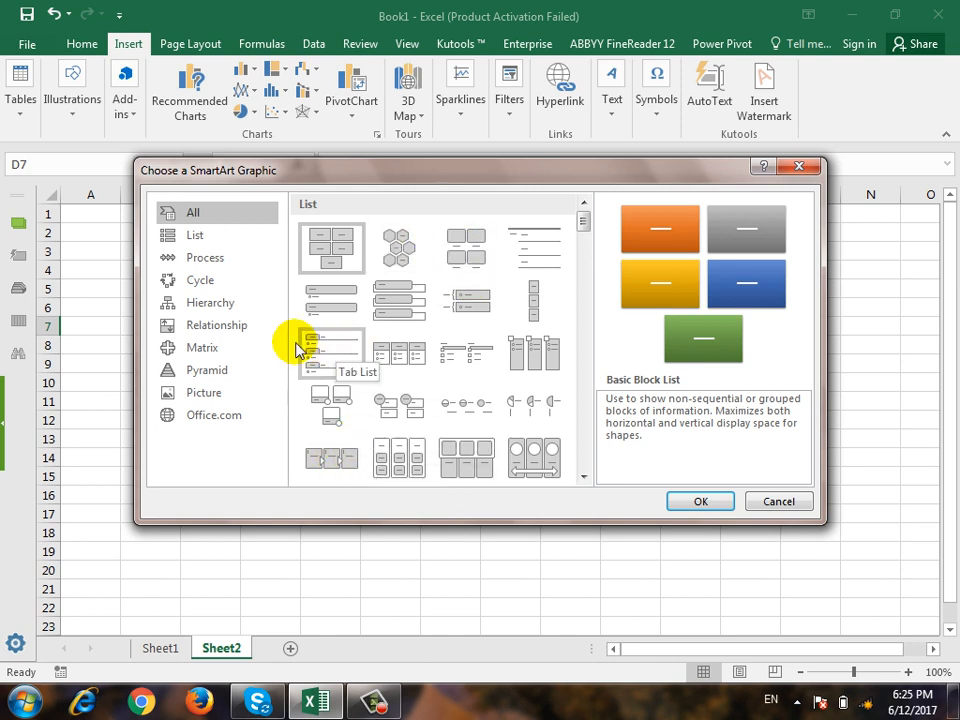
Step: Browse the Hierarchy, Process and Cycle SmartArt categories, previewing layouts such as Organization Chart, Labeled Hierarchy and Basic Radial
{"action": "left_click", "coordinate": [222, 318]}
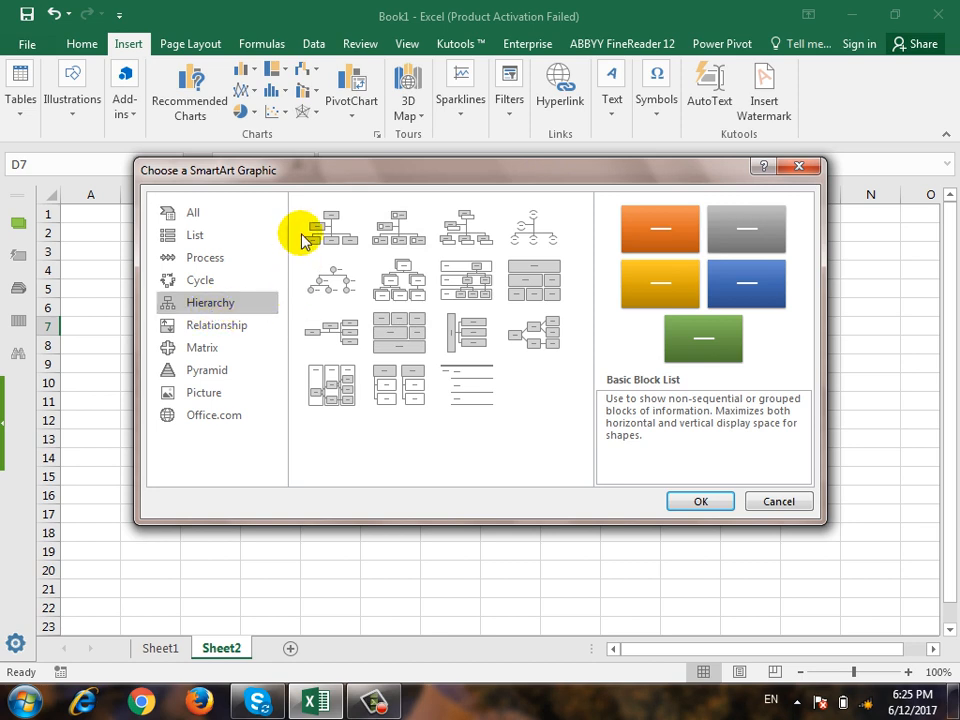
{"action": "left_click", "coordinate": [348, 234]}
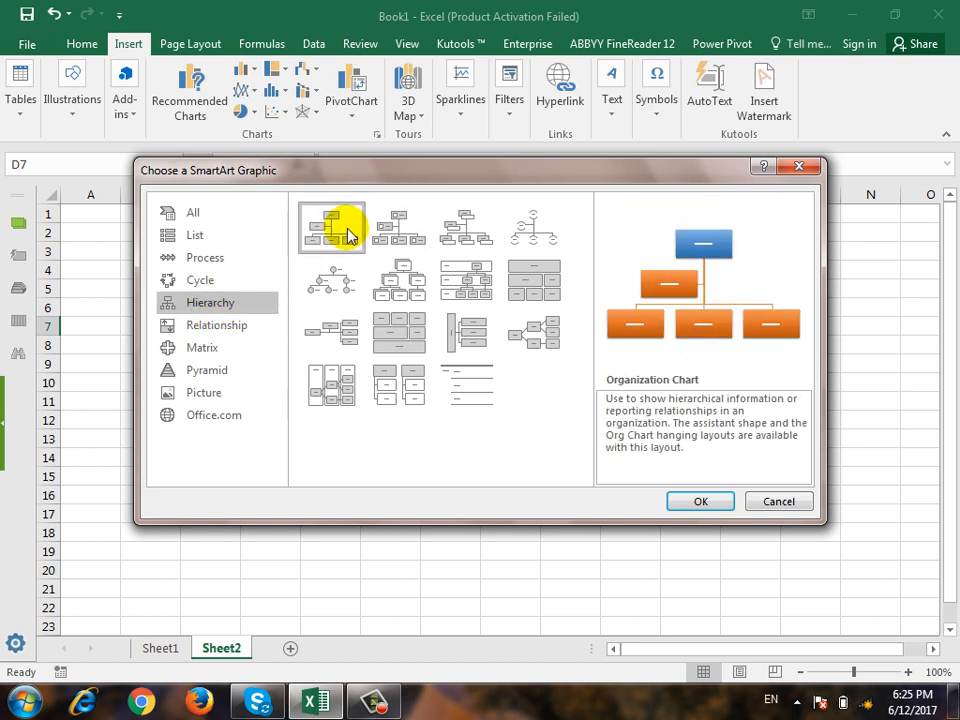
{"action": "left_click", "coordinate": [462, 220]}
{"action": "left_click", "coordinate": [522, 235]}
{"action": "left_click", "coordinate": [514, 280]}
{"action": "left_click", "coordinate": [450, 282]}
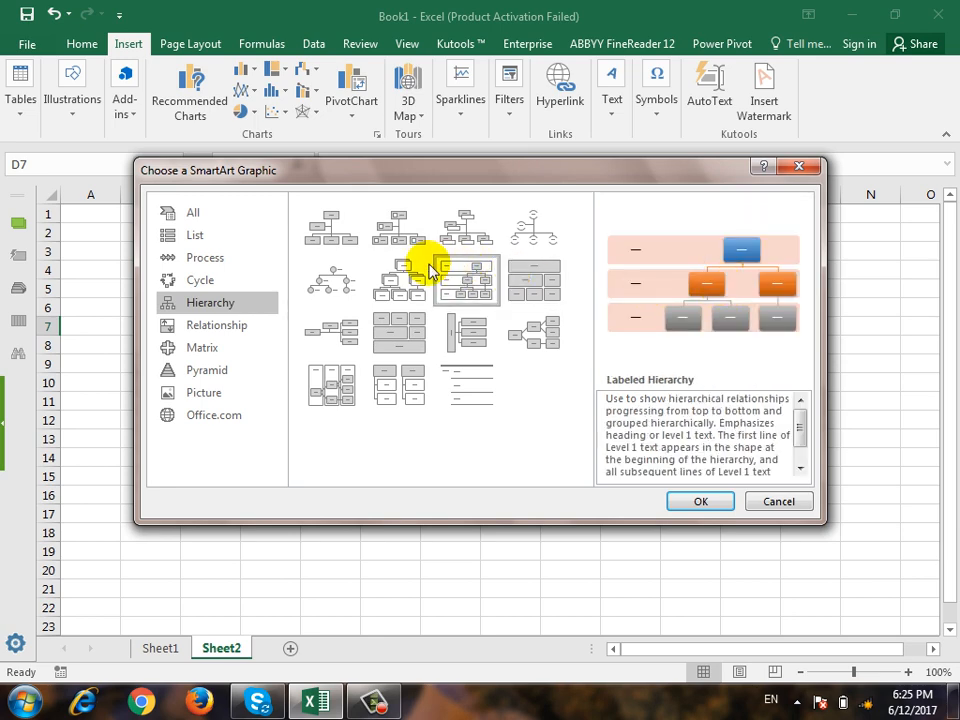
{"action": "left_click", "coordinate": [338, 238]}
{"action": "left_click", "coordinate": [215, 258]}
{"action": "left_click", "coordinate": [227, 282]}
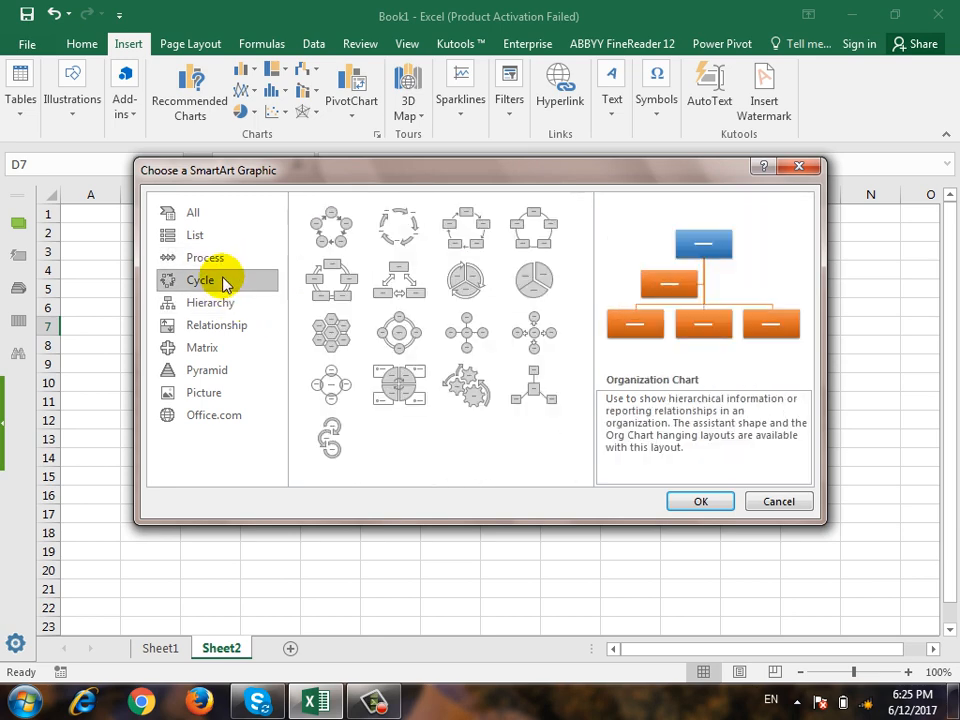
{"action": "left_click", "coordinate": [488, 343]}
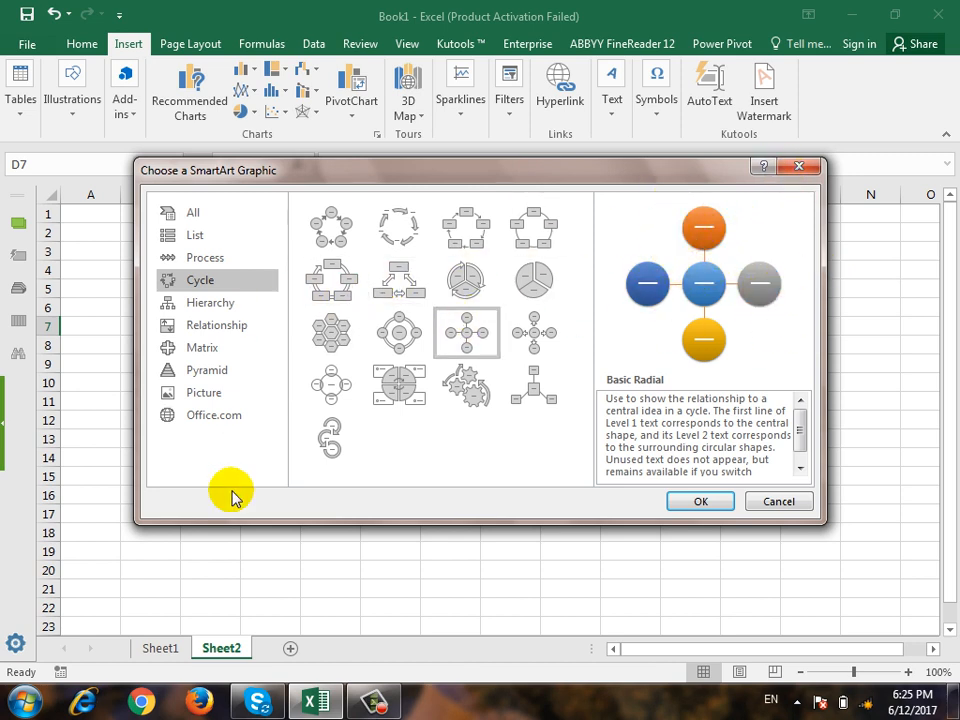
Step: Insert an Organization Chart from the Hierarchy layouts and place it just below the description text
{"action": "left_click", "coordinate": [233, 302]}
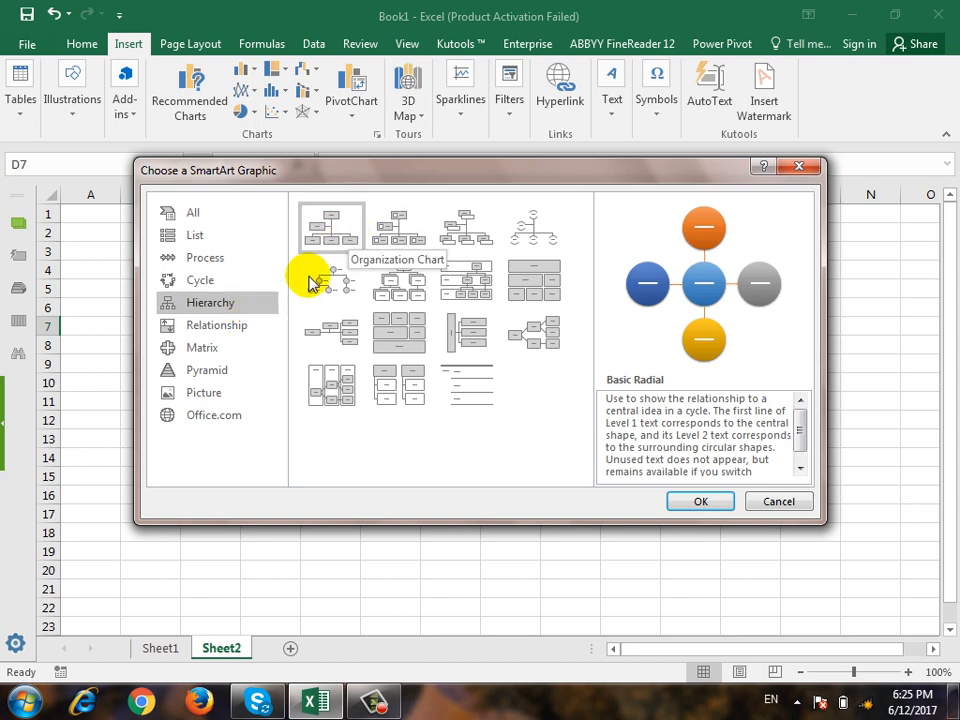
{"action": "left_click", "coordinate": [337, 225]}
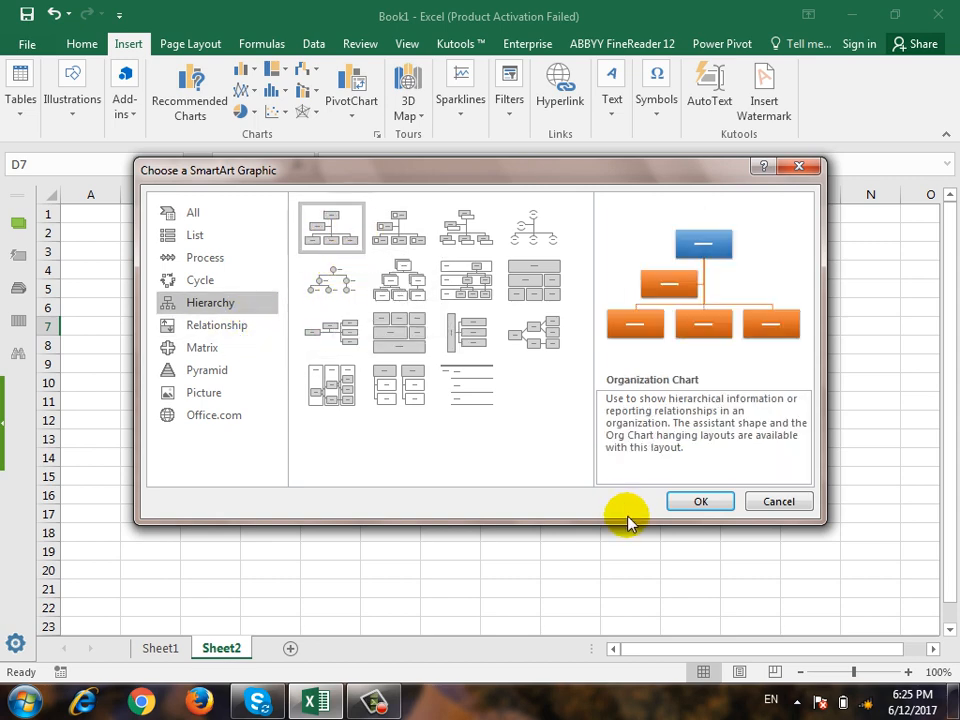
{"action": "left_click", "coordinate": [710, 501]}
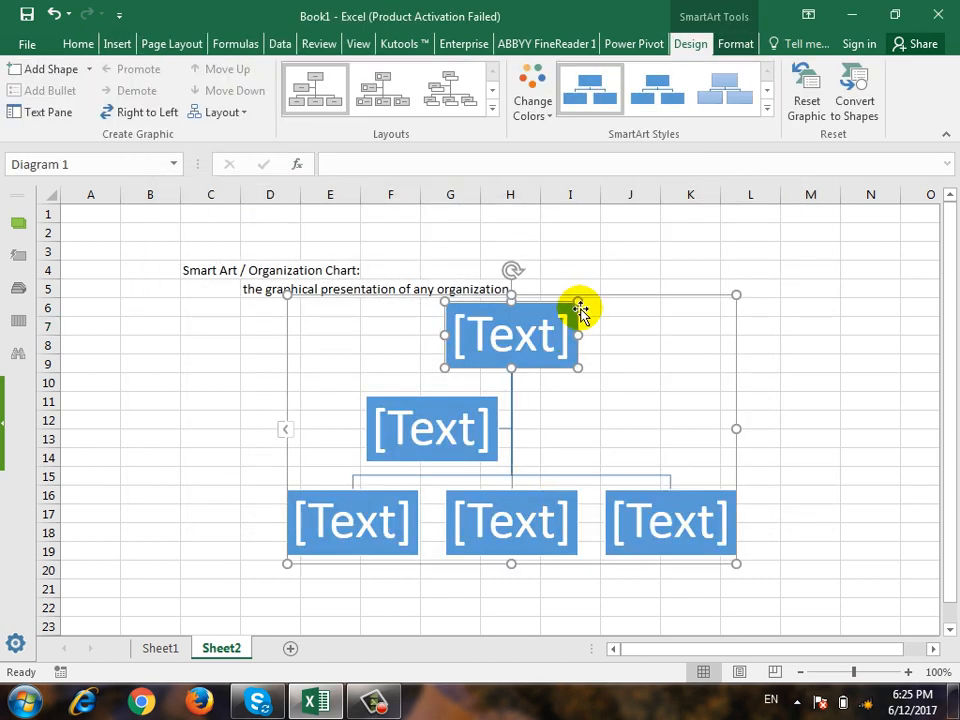
{"action": "left_click_drag", "start_coordinate": [609, 298], "coordinate": [610, 314]}
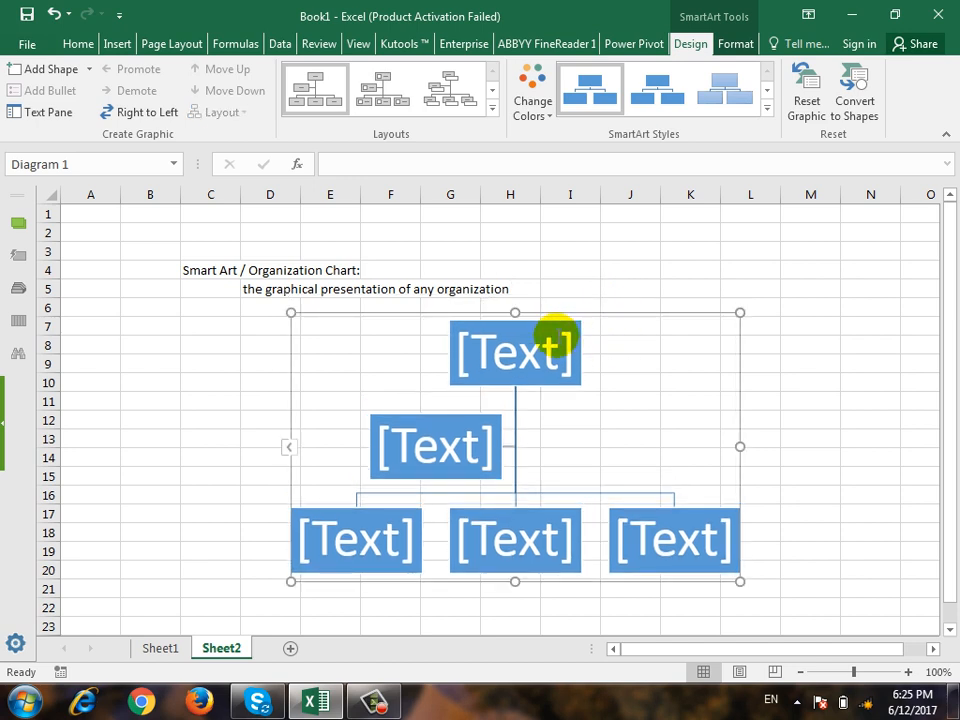
Step: Label the organization chart's top box "CEO" and the assistant box beneath it "Sec"
{"action": "left_click", "coordinate": [557, 338]}
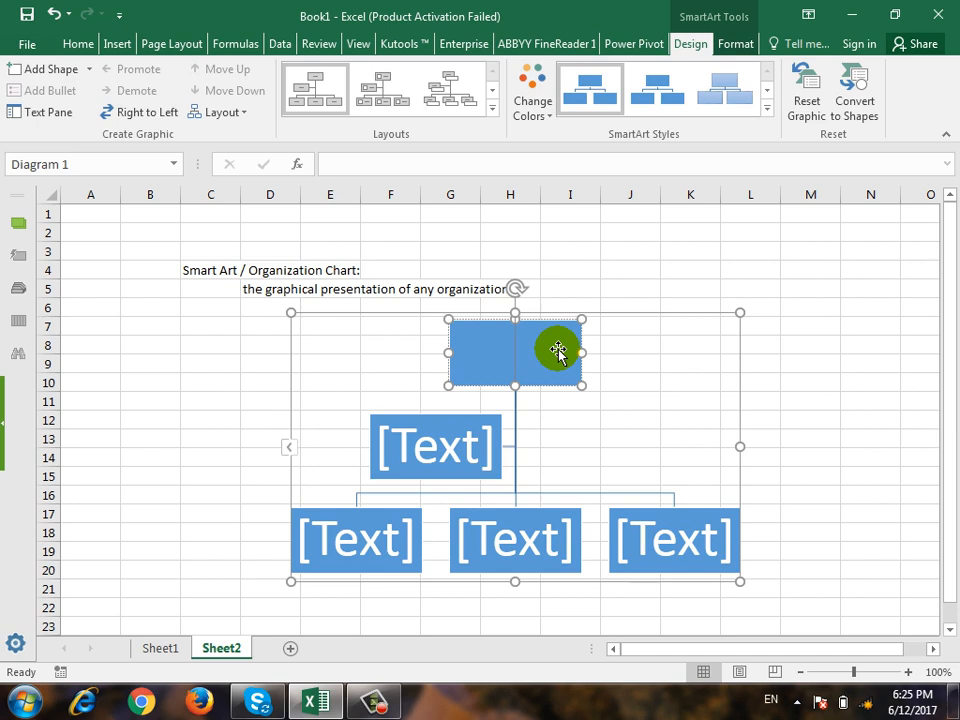
{"action": "type", "text": "CEO"}
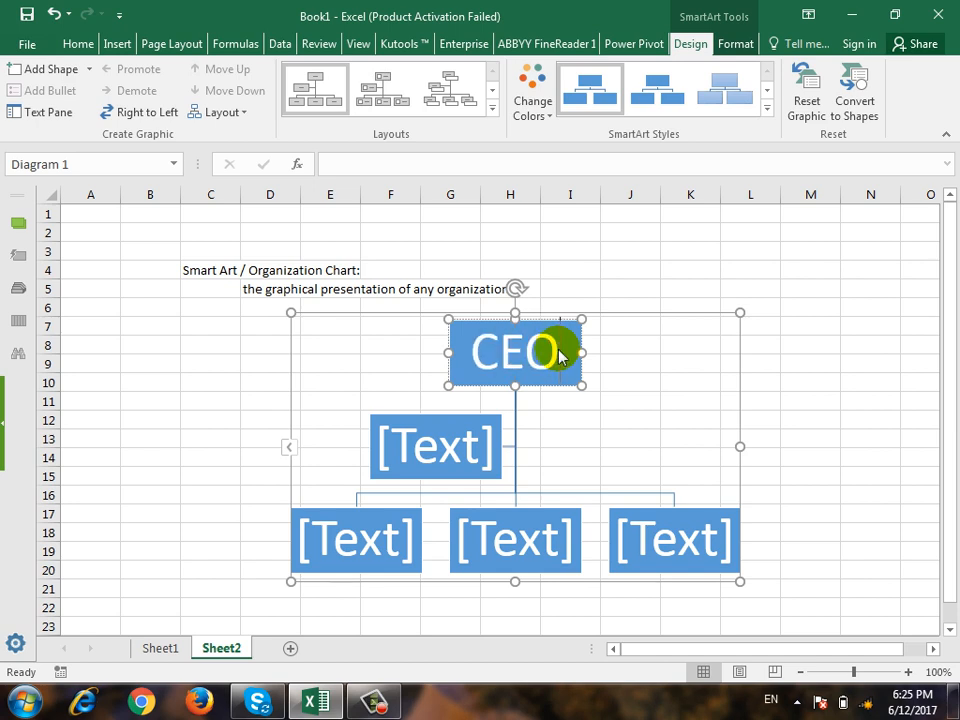
{"action": "left_click", "coordinate": [453, 463]}
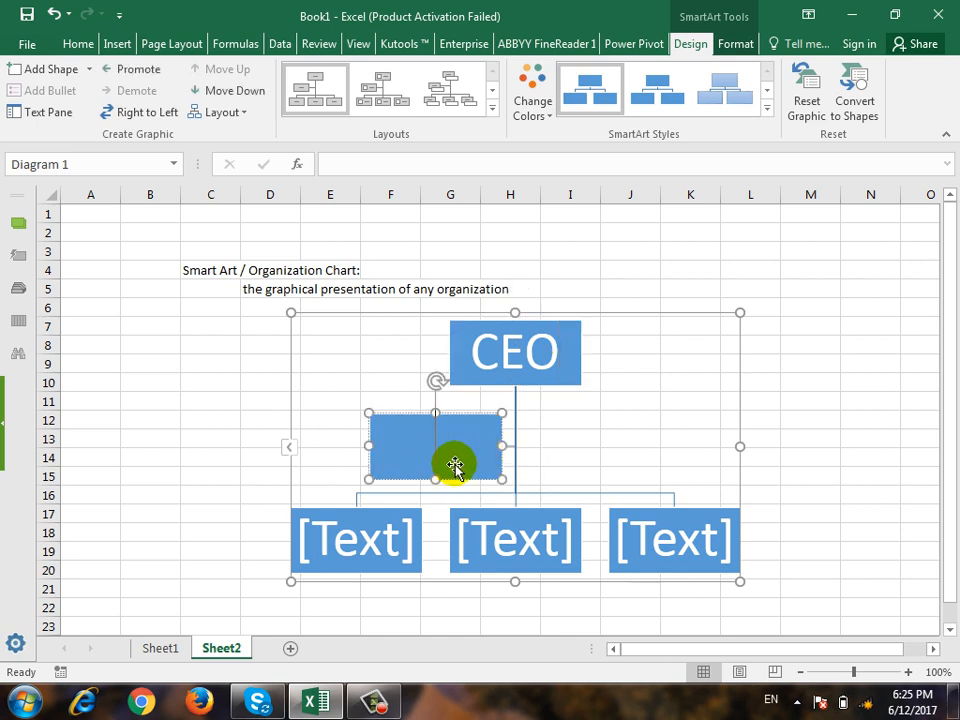
{"action": "type", "text": "Sec"}
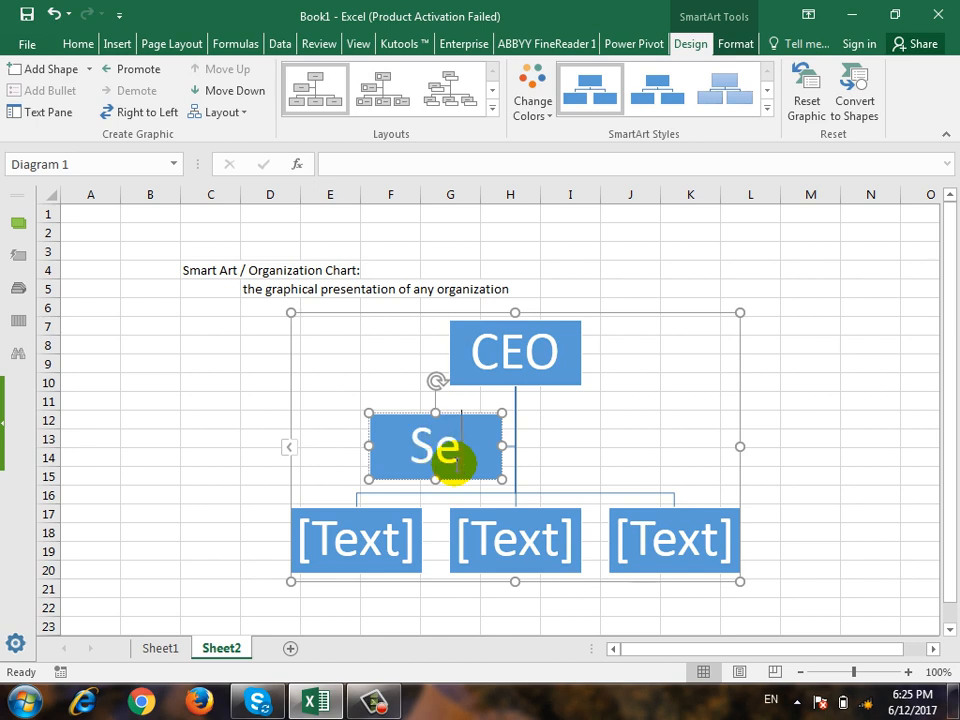
Step: Label the three lowest-level boxes of the chart, in order, "HR", "Logistic" and "Finance"
{"action": "left_click", "coordinate": [369, 536]}
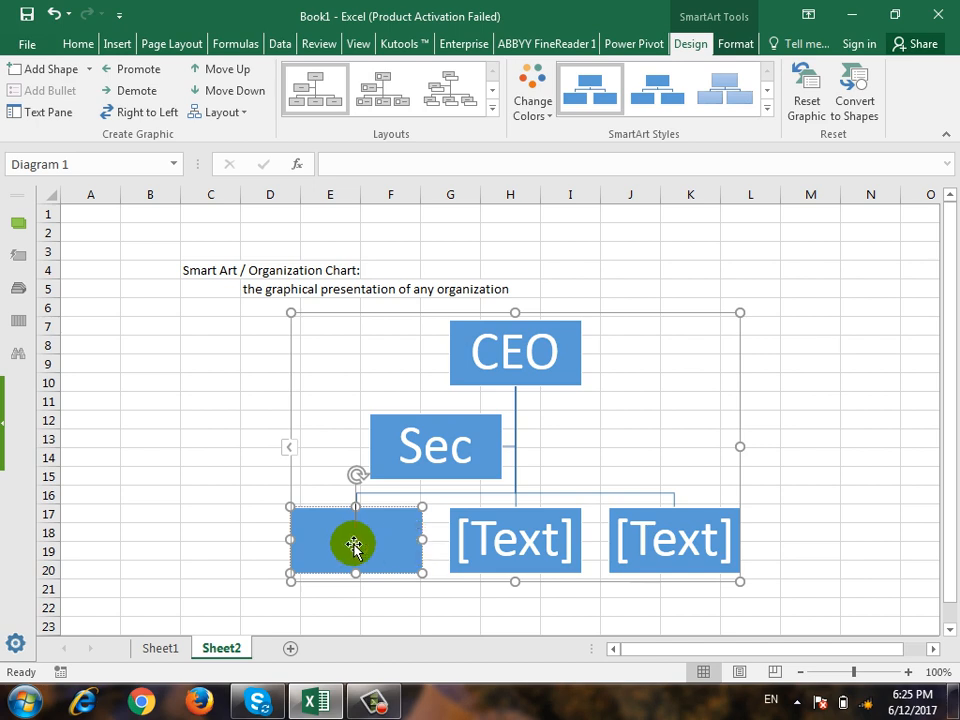
{"action": "type", "text": "Hr"}
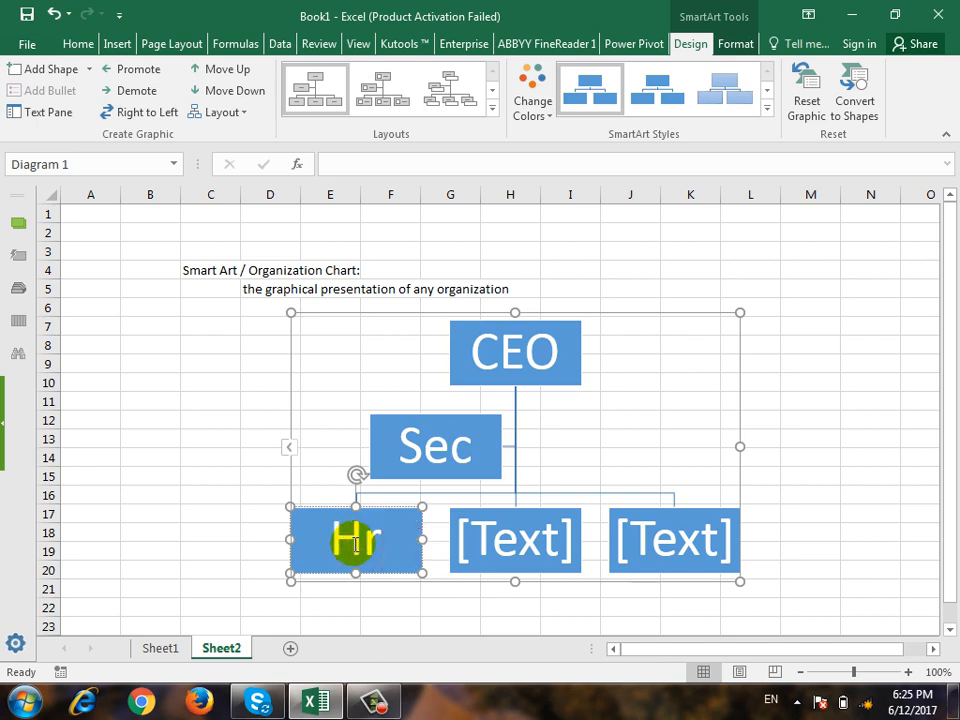
{"action": "key", "text": "BackSpace"}
{"action": "type", "text": "R"}
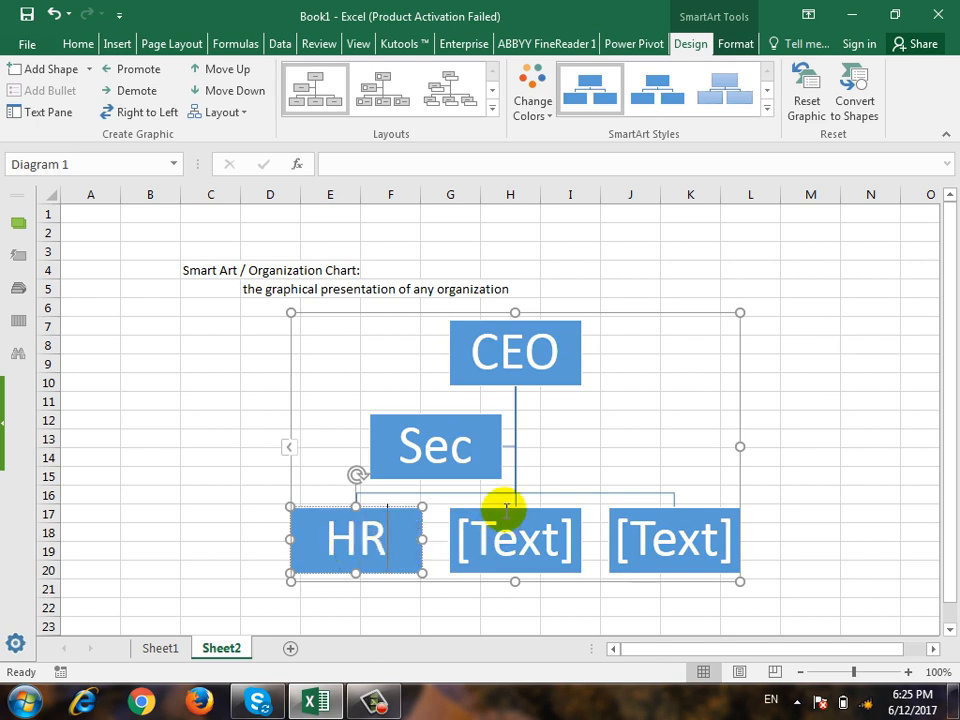
{"action": "left_click", "coordinate": [507, 551]}
{"action": "type", "text": "Logistic"}
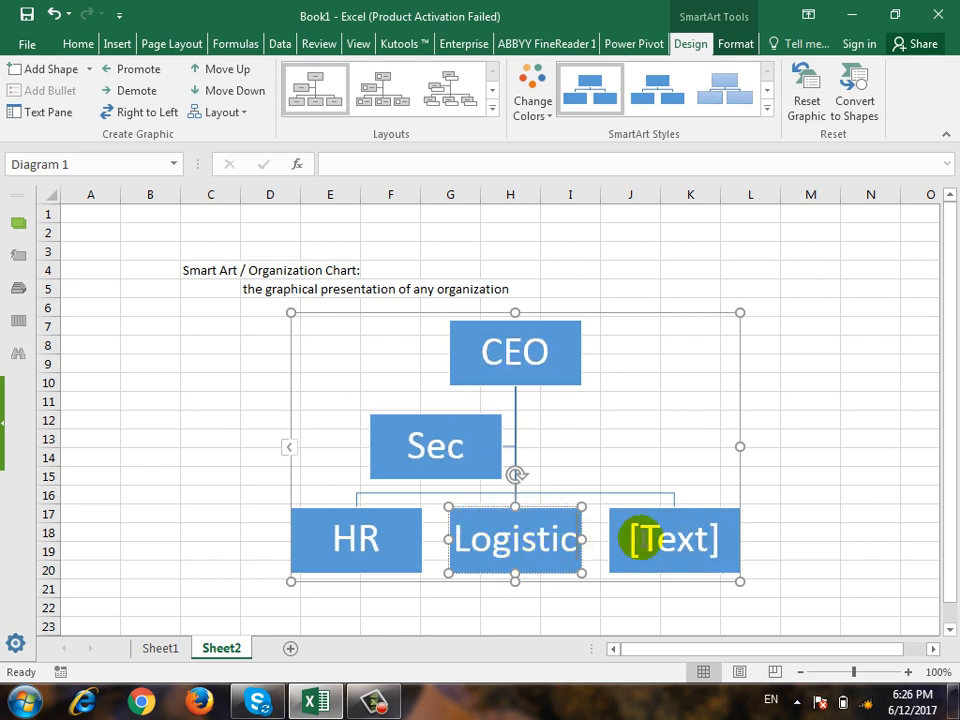
{"action": "left_click", "coordinate": [690, 544]}
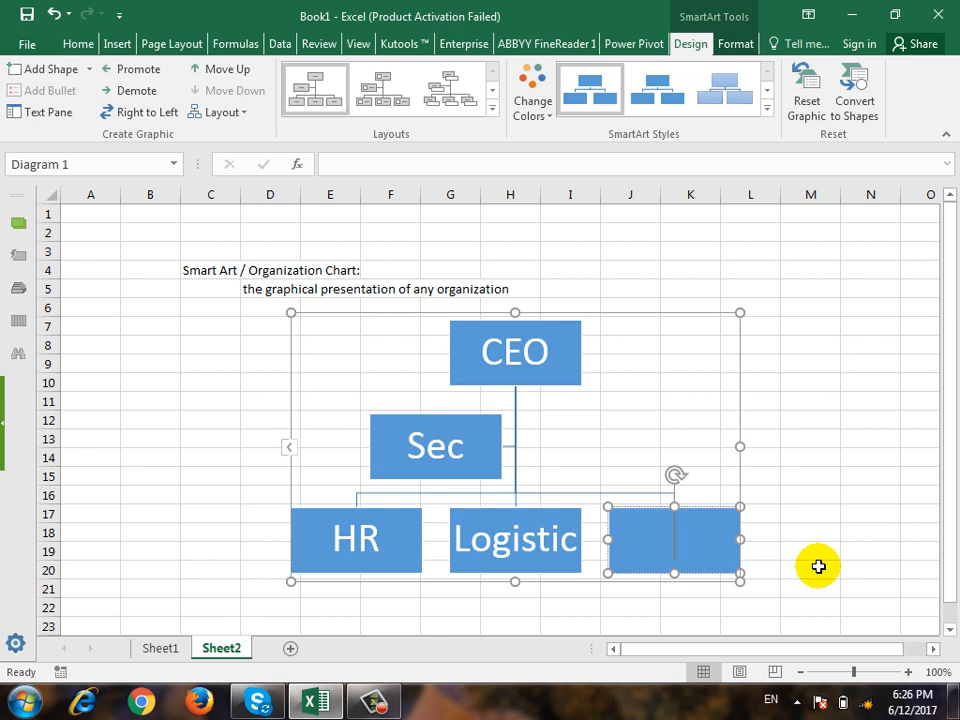
{"action": "type", "text": "Finance"}
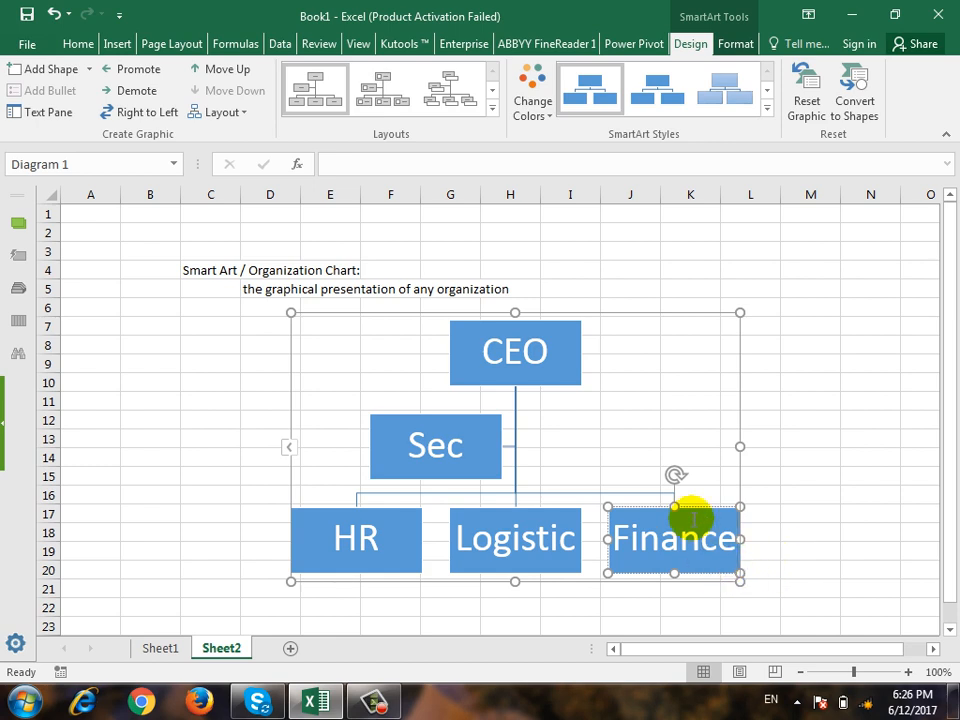
Step: Try adding a shape after the CEO box and one before it, removing each new shape
{"action": "left_click", "coordinate": [550, 358]}
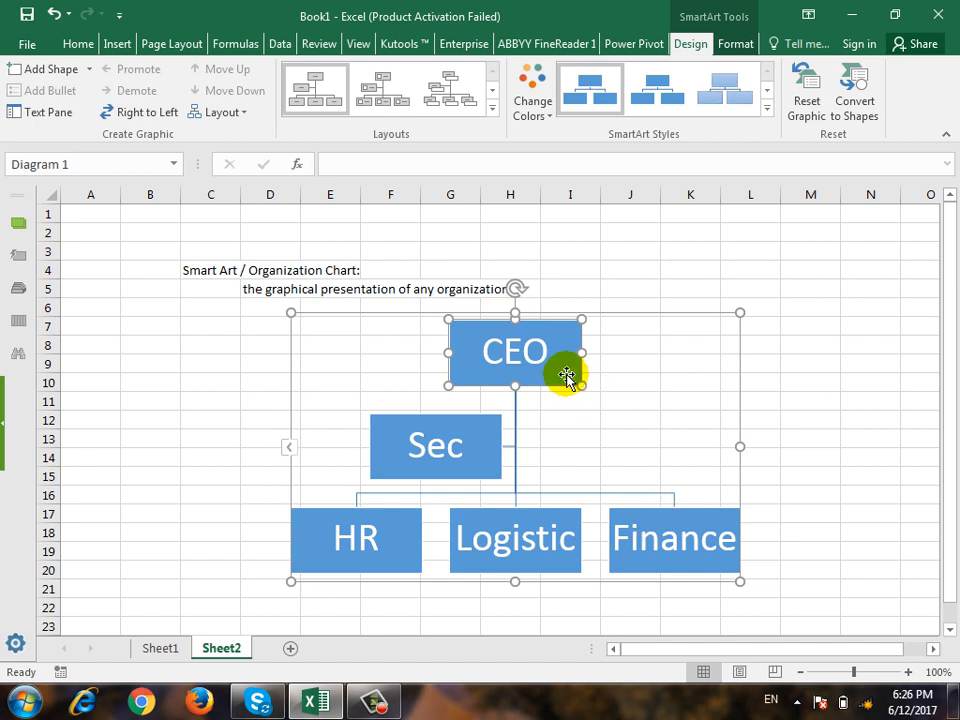
{"action": "left_click", "coordinate": [546, 352]}
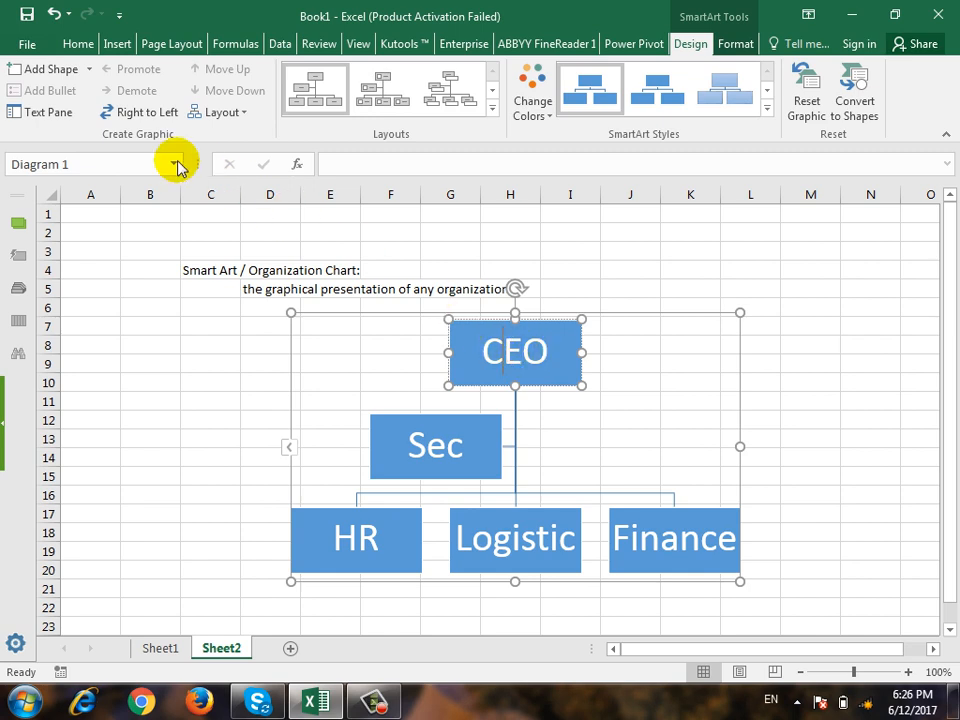
{"action": "left_click", "coordinate": [90, 70]}
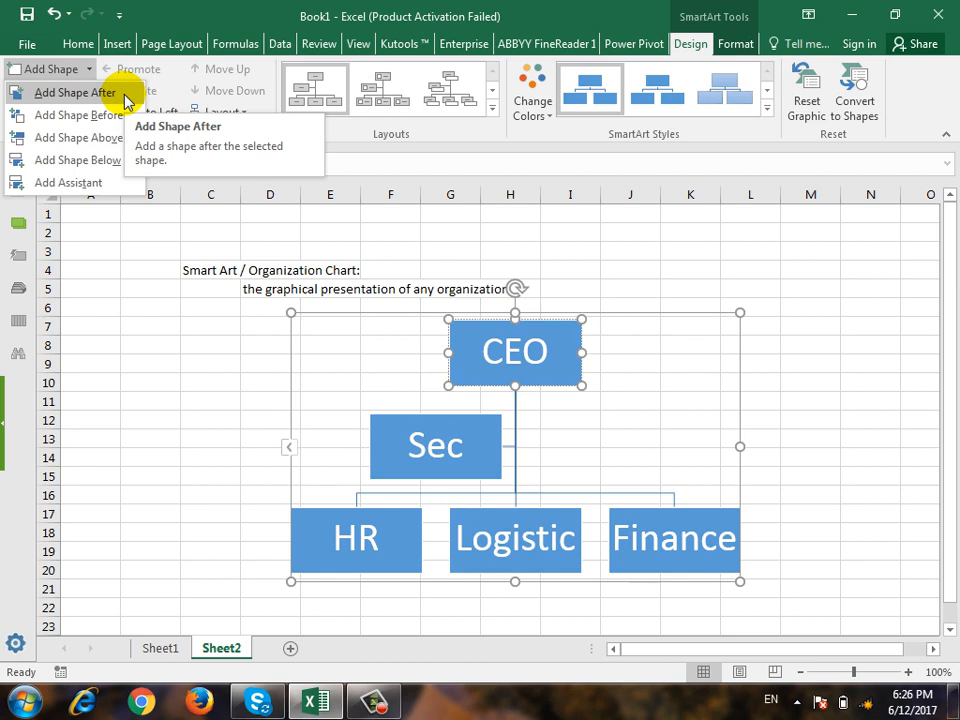
{"action": "left_click", "coordinate": [75, 92]}
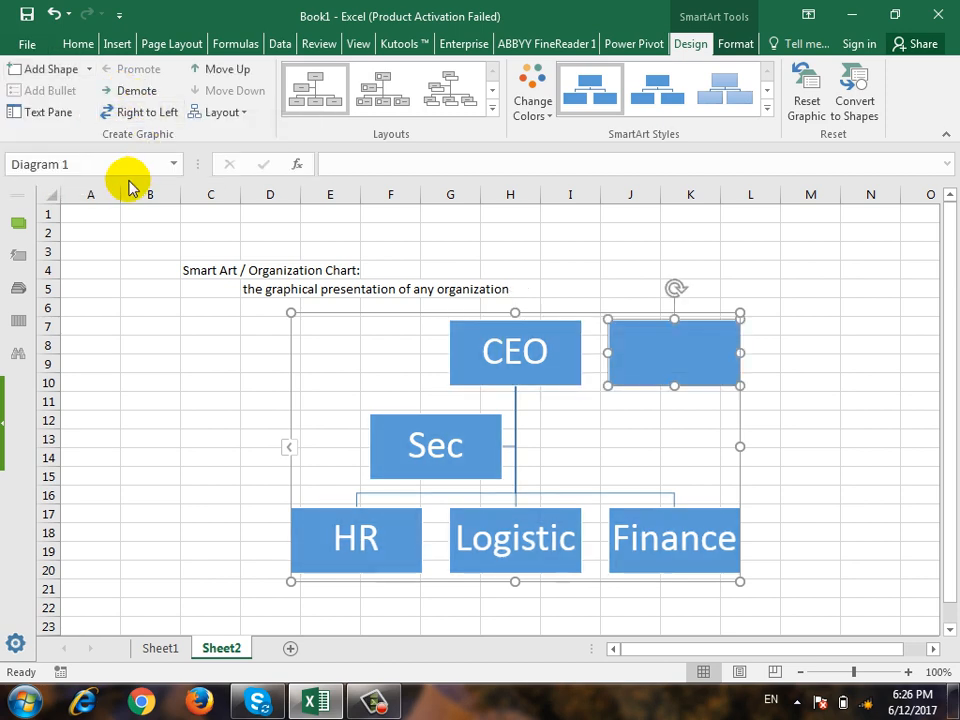
{"action": "key", "text": "Delete"}
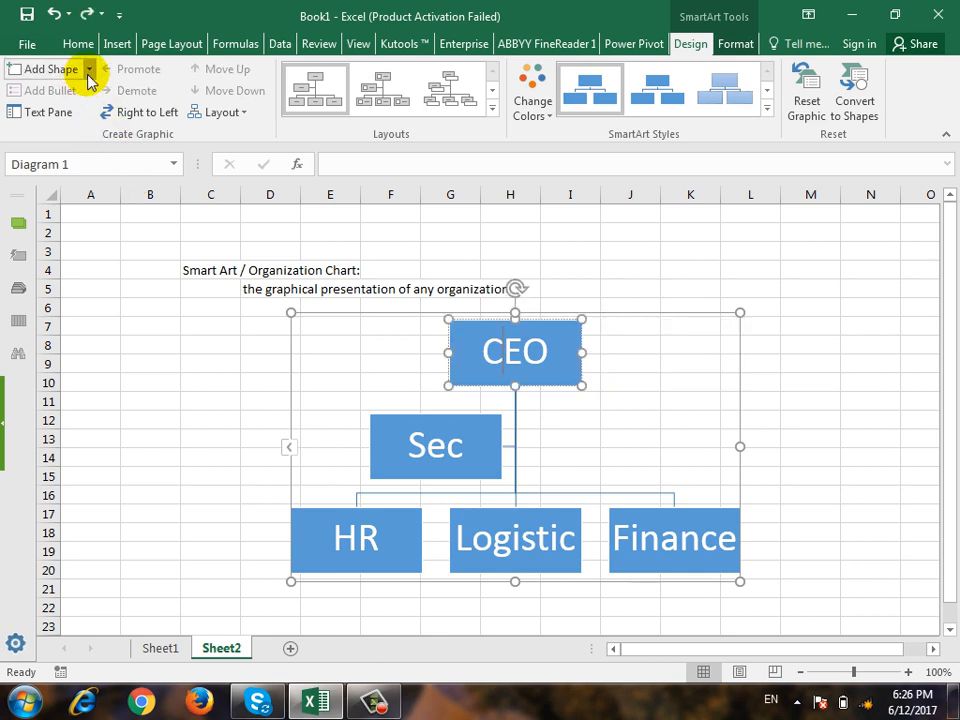
{"action": "left_click", "coordinate": [88, 69]}
{"action": "left_click", "coordinate": [45, 111]}
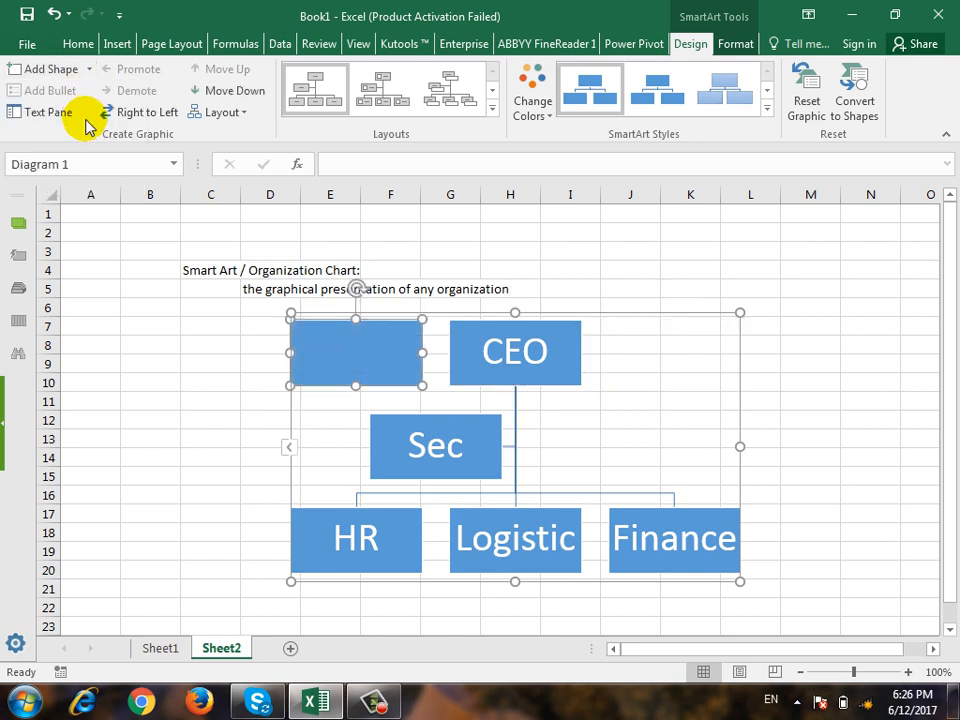
{"action": "key", "text": "Delete"}
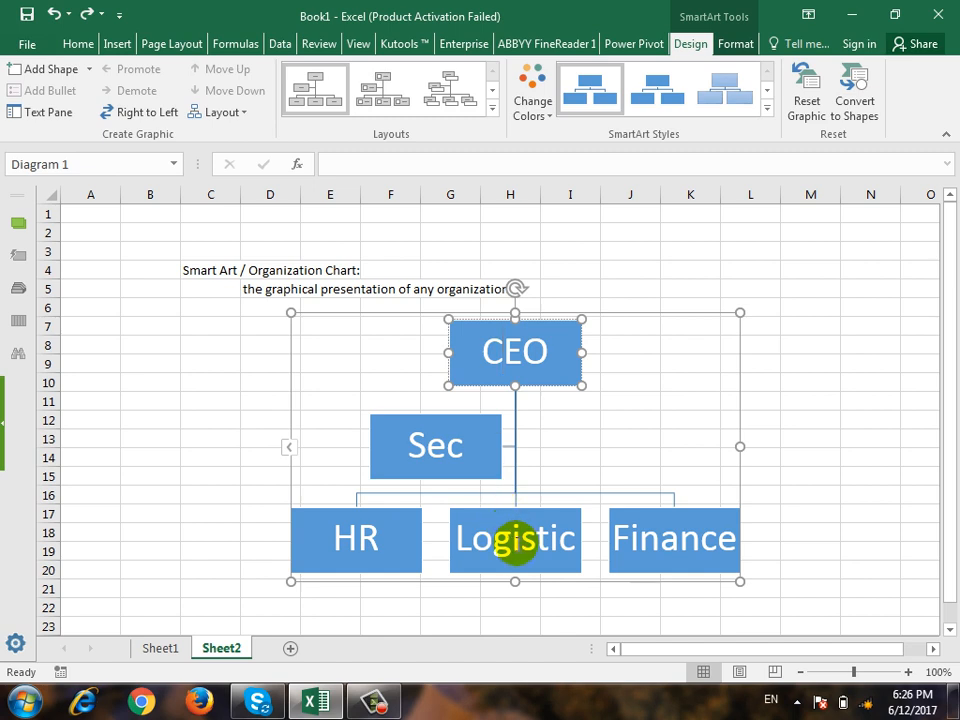
Step: Try adding a shape after the HR box and one before it, removing each new shape
{"action": "left_click", "coordinate": [515, 540]}
{"action": "left_click", "coordinate": [360, 537]}
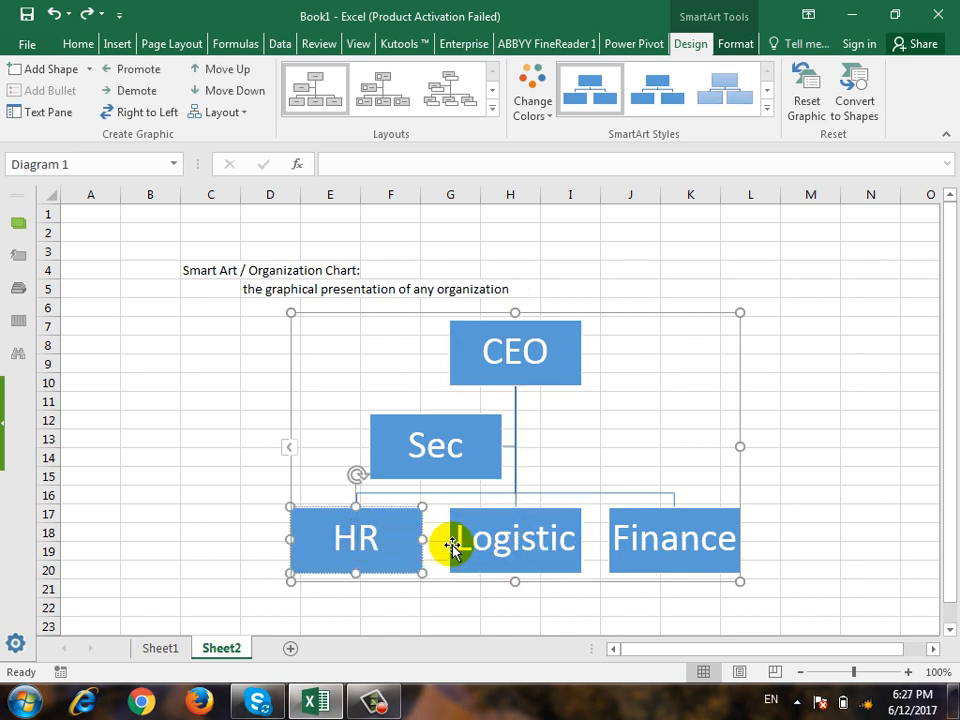
{"action": "left_click", "coordinate": [90, 73]}
{"action": "left_click", "coordinate": [101, 92]}
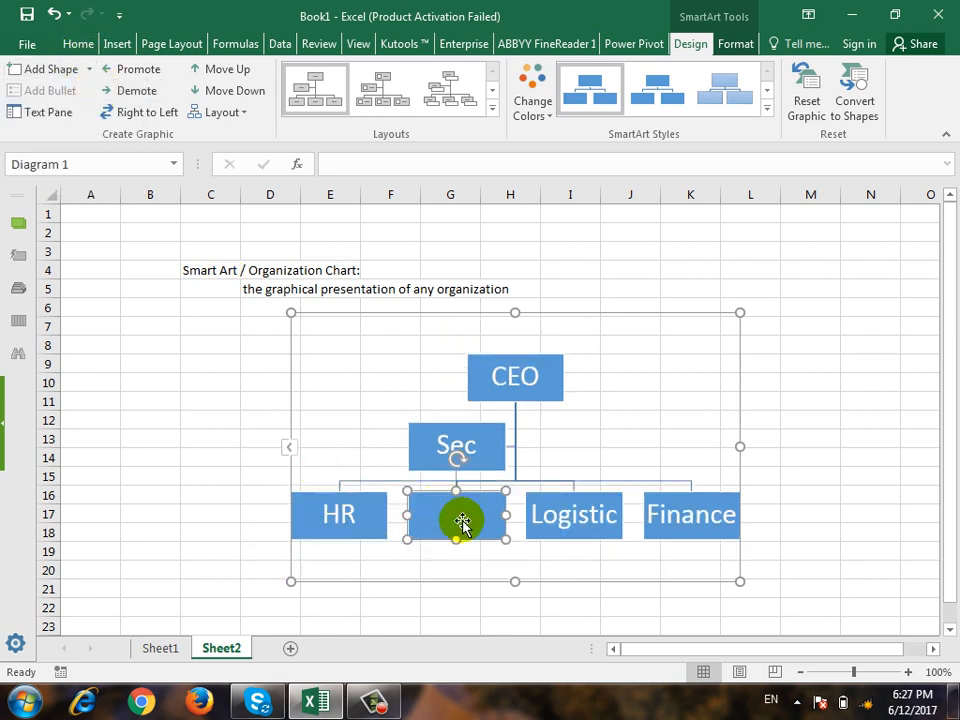
{"action": "key", "text": "Delete"}
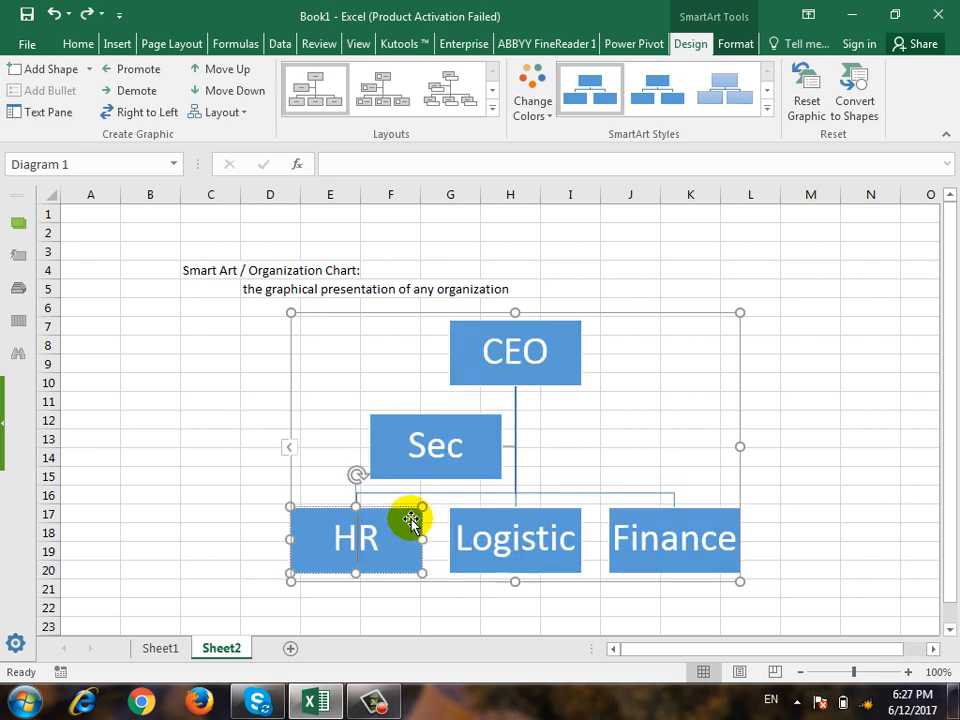
{"action": "left_click", "coordinate": [88, 73]}
{"action": "left_click", "coordinate": [103, 116]}
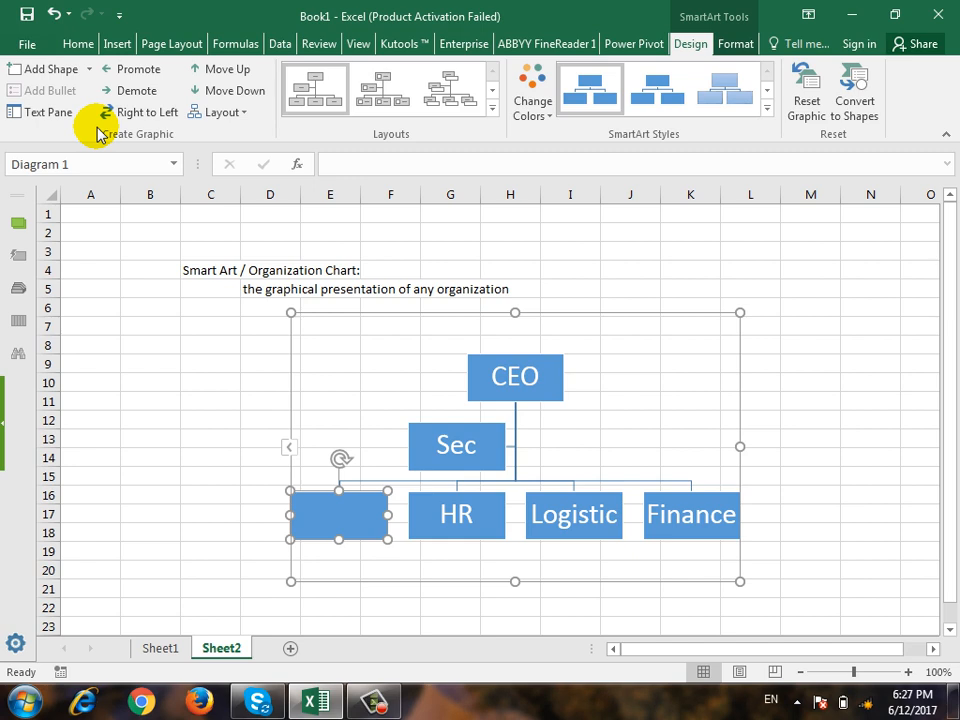
{"action": "key", "text": "Delete"}
Step: Try adding a default shape and a shape above the CEO box, undoing each addition
{"action": "left_click", "coordinate": [549, 352]}
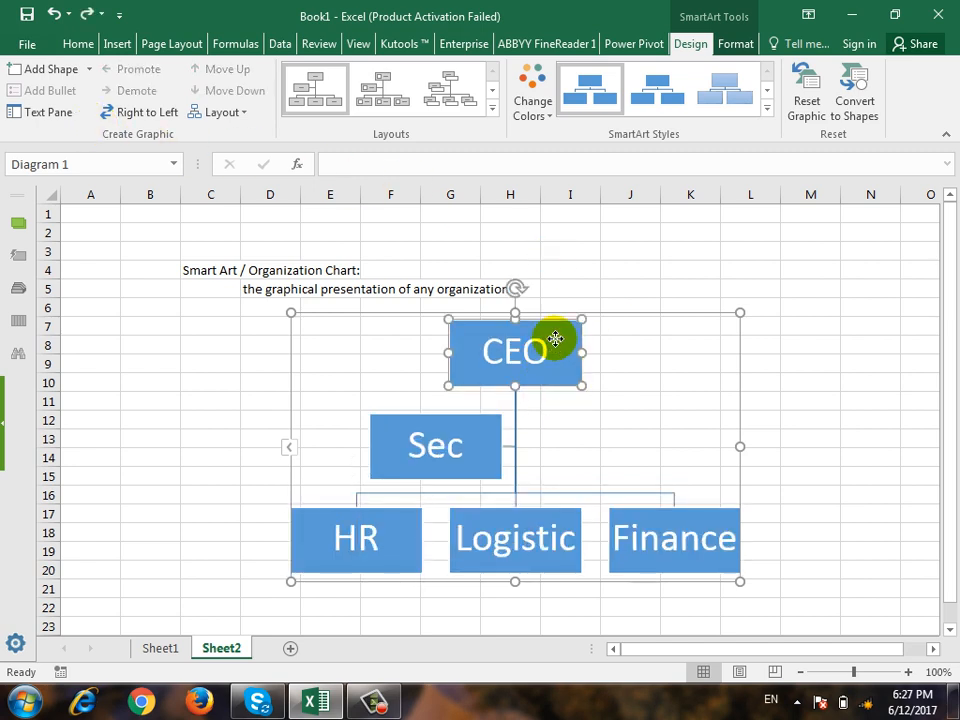
{"action": "left_click", "coordinate": [52, 70]}
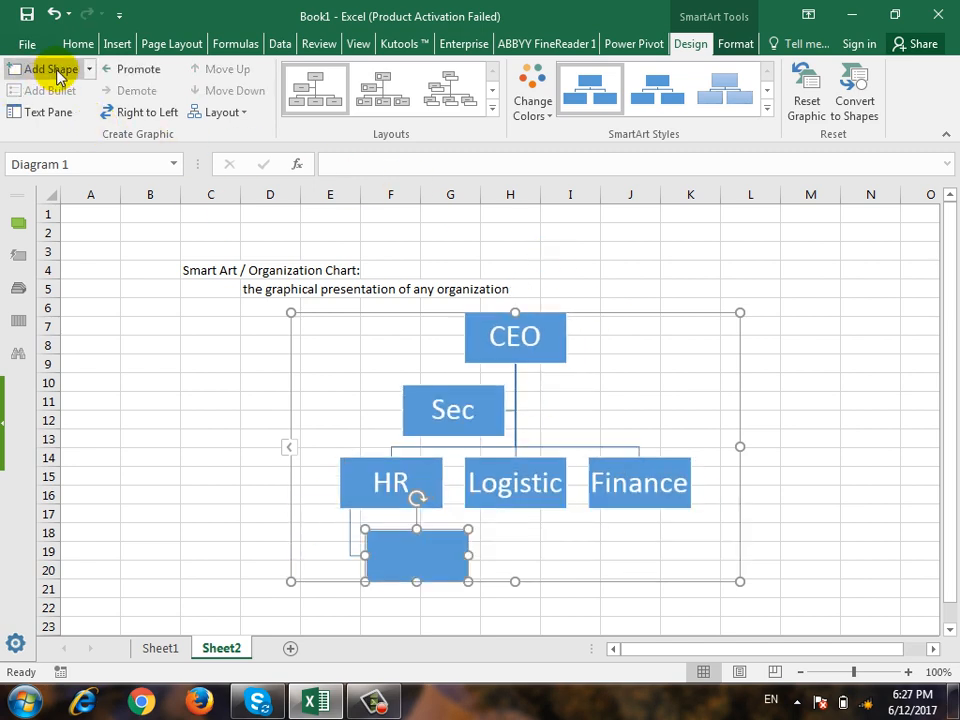
{"action": "key", "text": "ctrl+z"}
{"action": "left_click", "coordinate": [89, 69]}
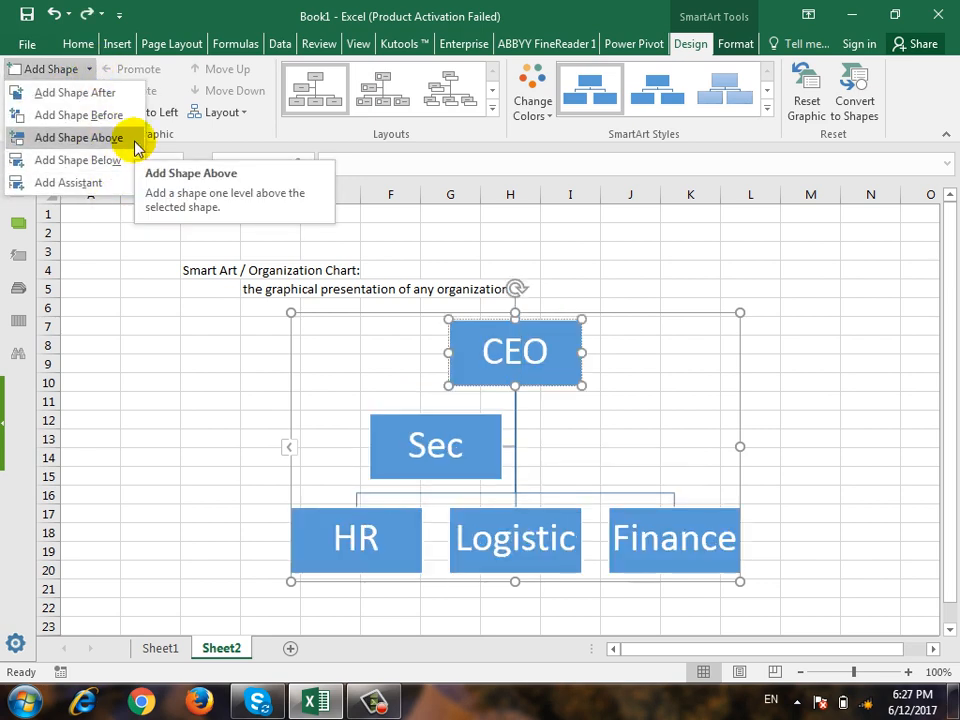
{"action": "left_click", "coordinate": [80, 137]}
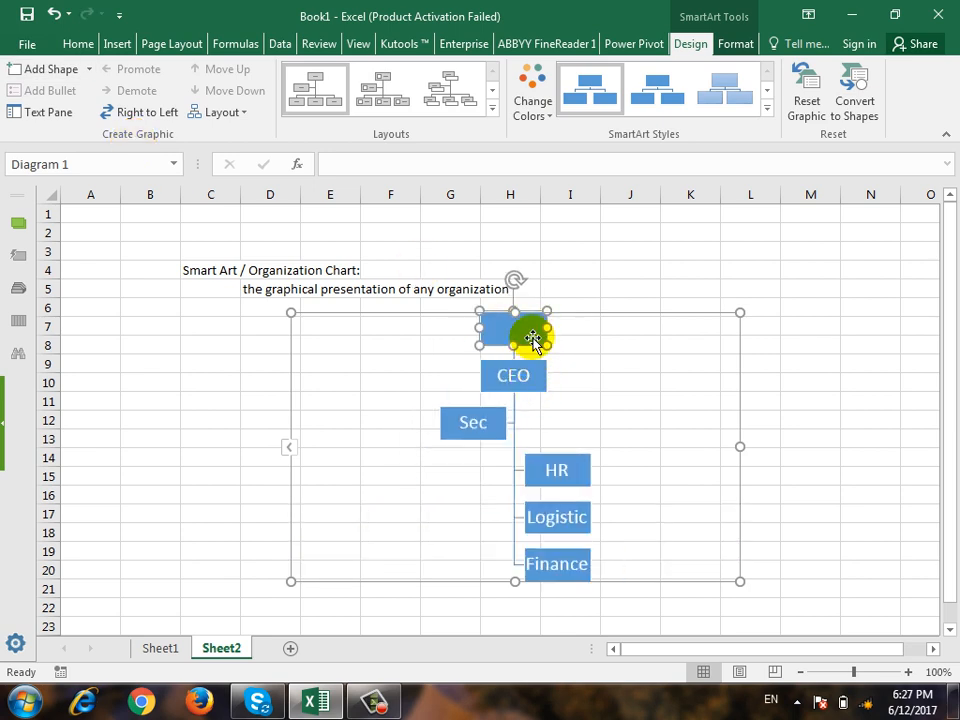
{"action": "key", "text": "Delete"}
Step: Add a blank shape one level below the CEO box
{"action": "left_click", "coordinate": [89, 69]}
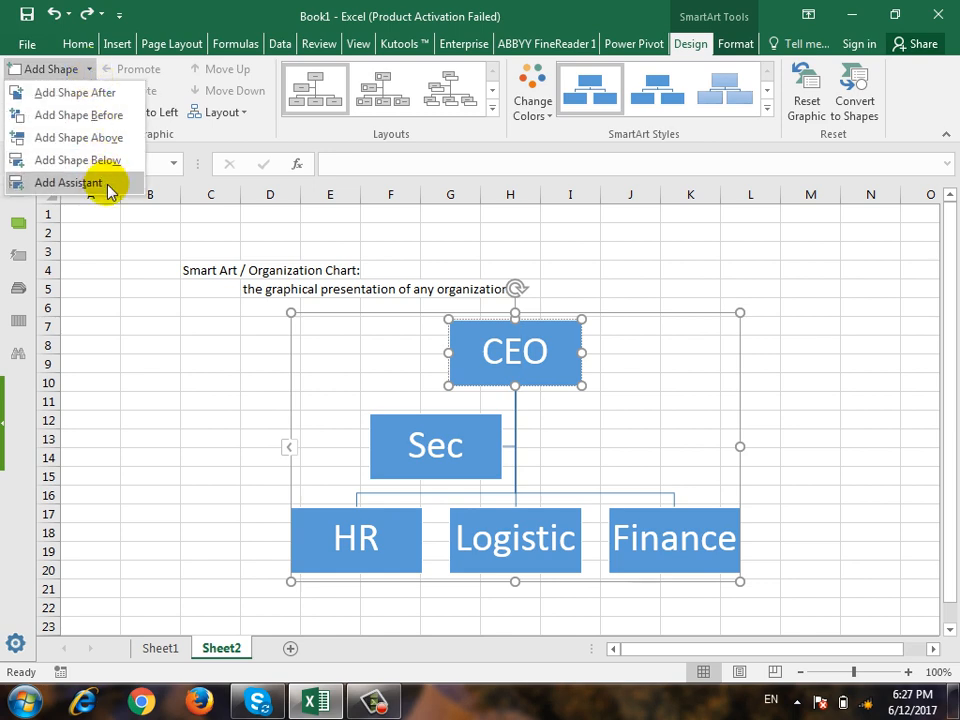
{"action": "left_click", "coordinate": [116, 160]}
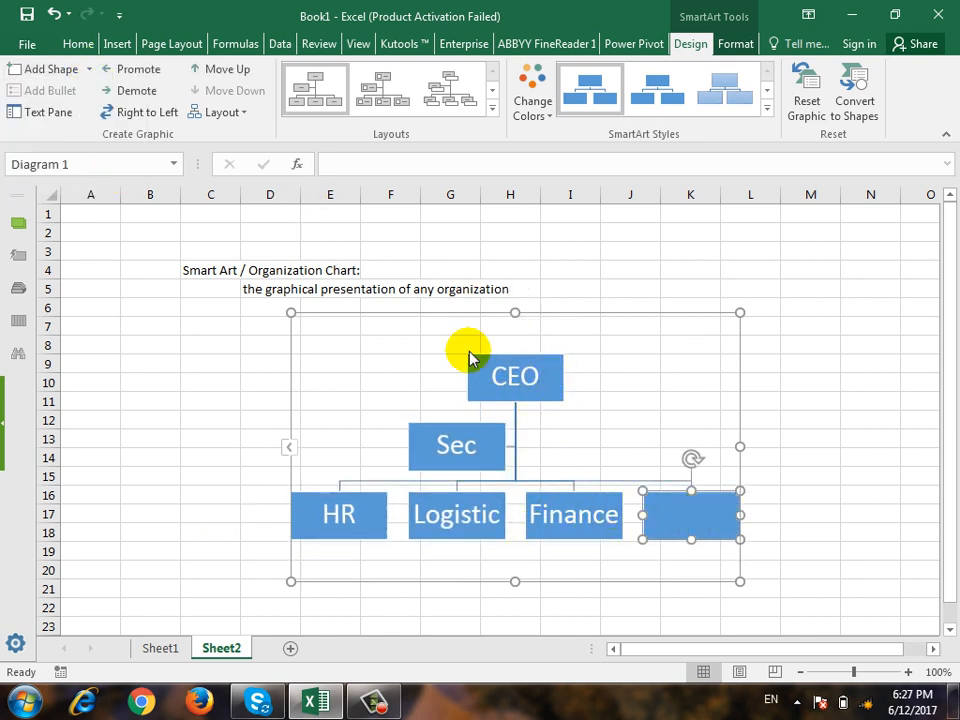
Step: Try adding a second assistant to the CEO box and remove it
{"action": "left_click", "coordinate": [538, 380]}
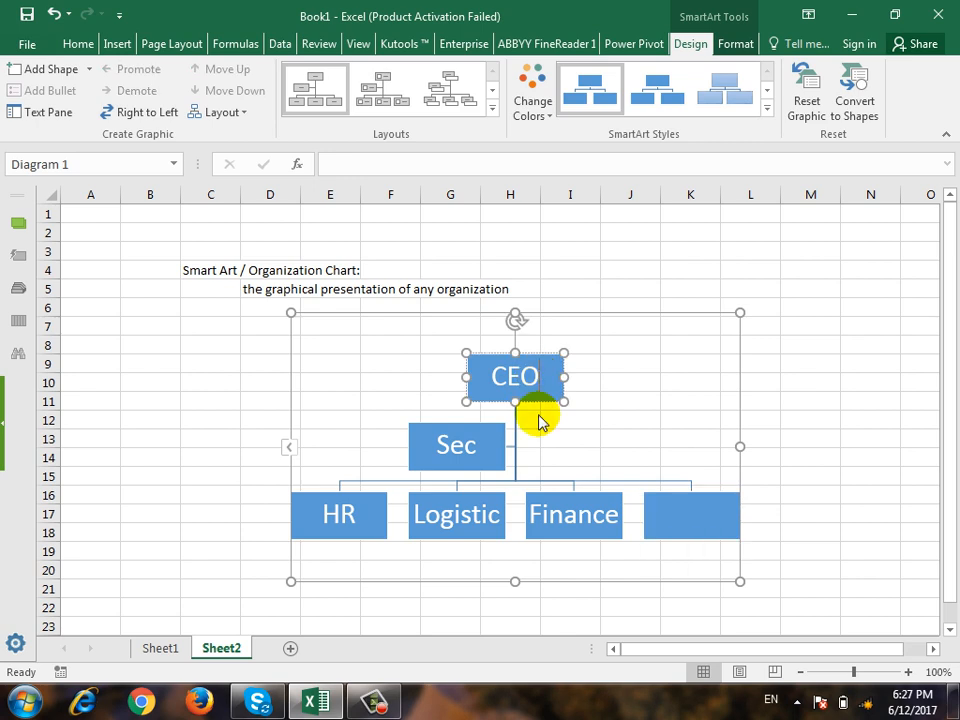
{"action": "left_click", "coordinate": [88, 69]}
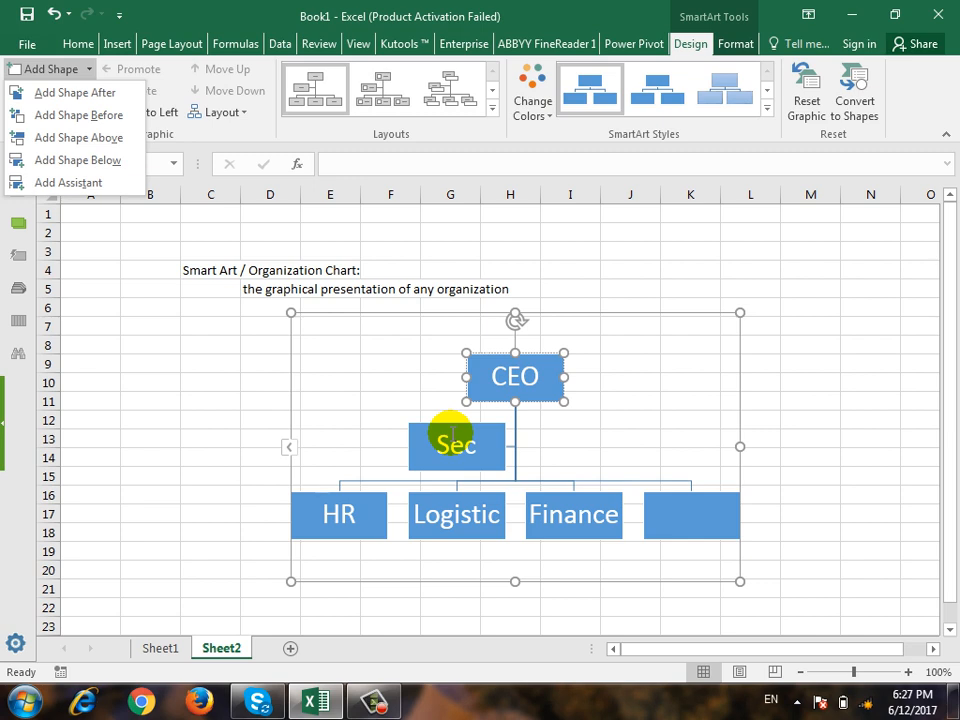
{"action": "left_click", "coordinate": [101, 187]}
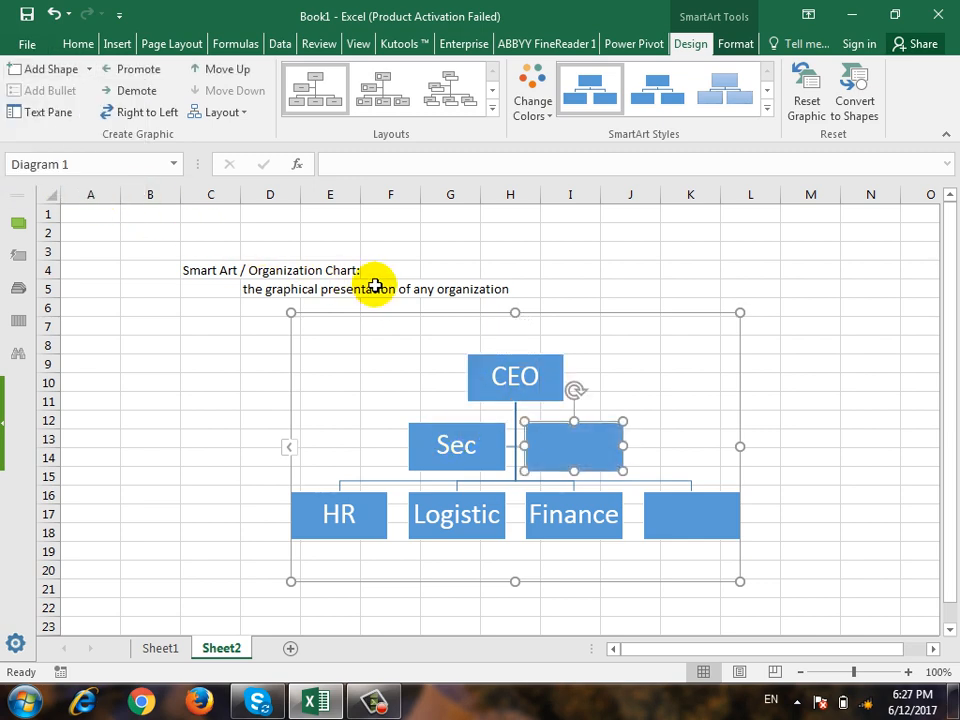
{"action": "key", "text": "Delete"}
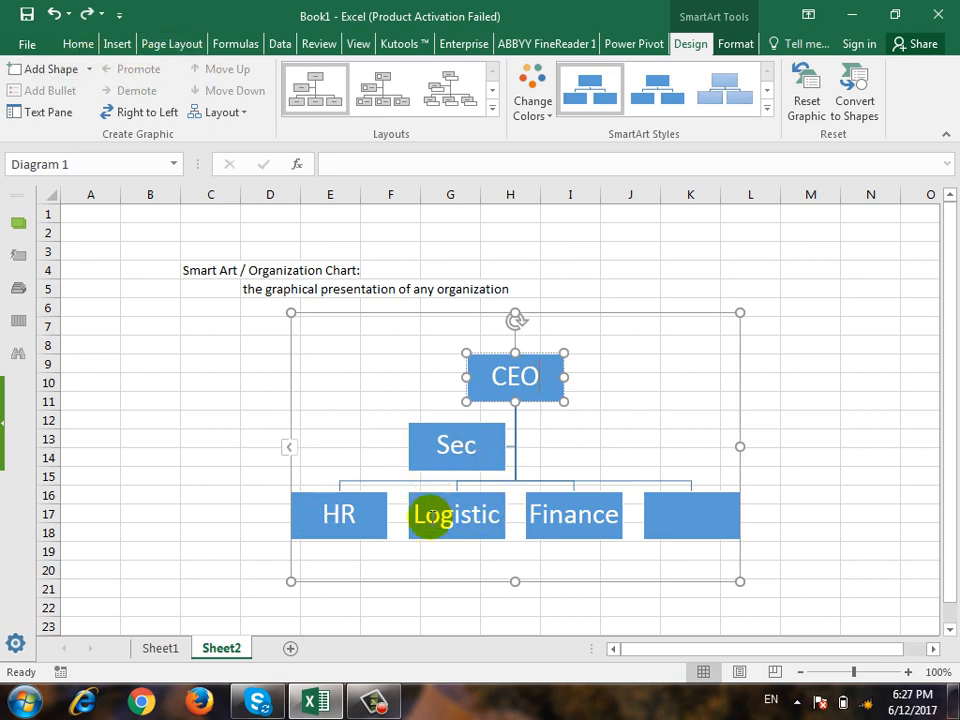
Step: Show the organization chart's text pane and select the CEO box for text editing
{"action": "left_click", "coordinate": [367, 514]}
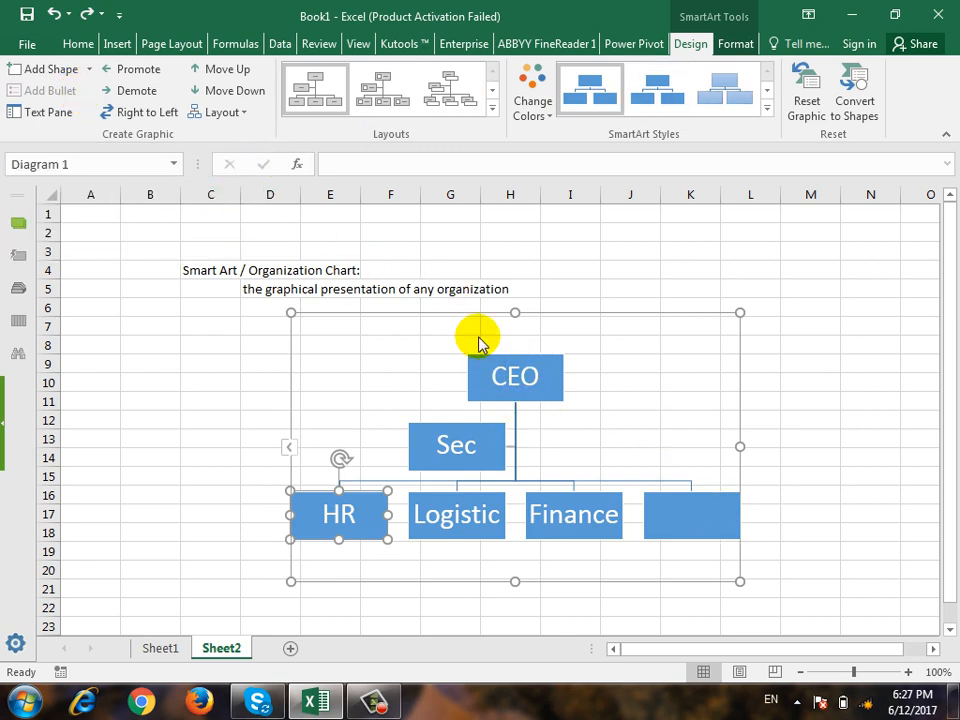
{"action": "left_click", "coordinate": [507, 368]}
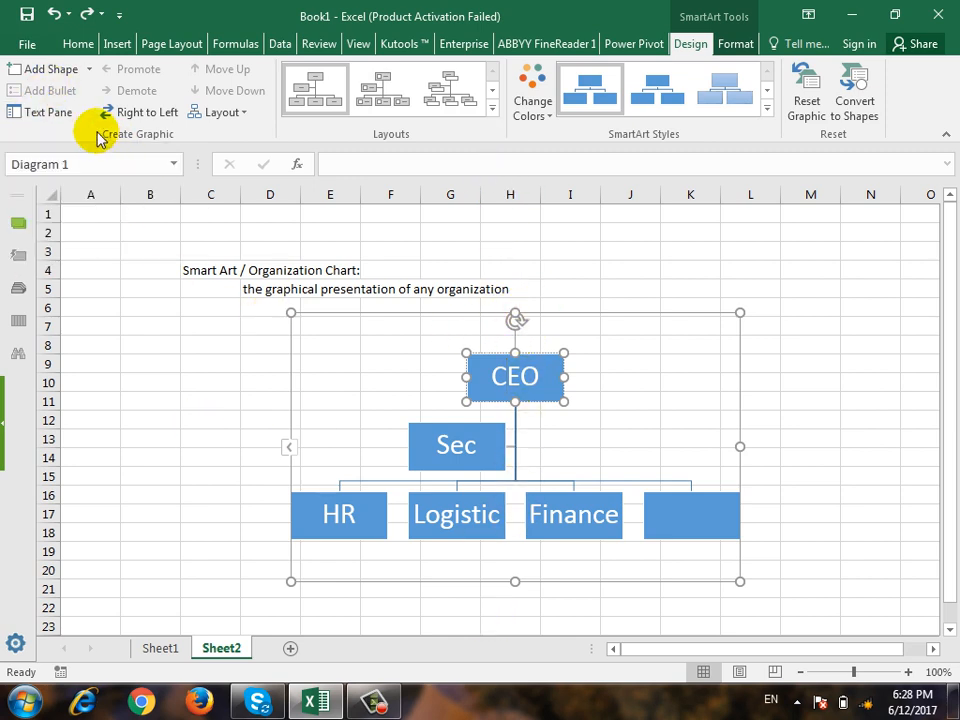
{"action": "left_click", "coordinate": [62, 116]}
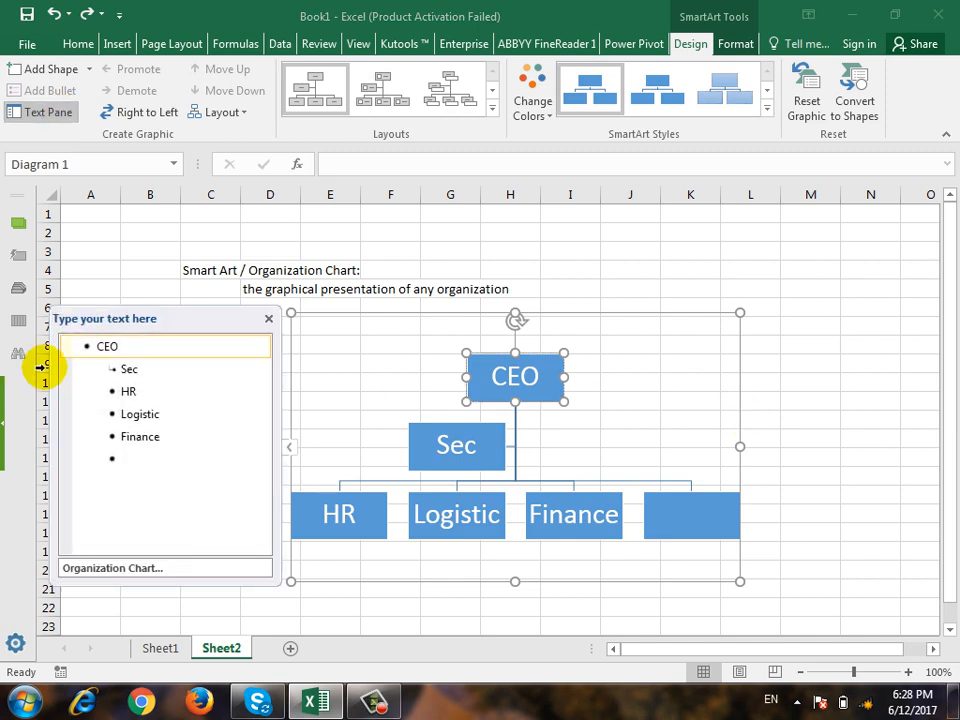
{"action": "left_click", "coordinate": [530, 371]}
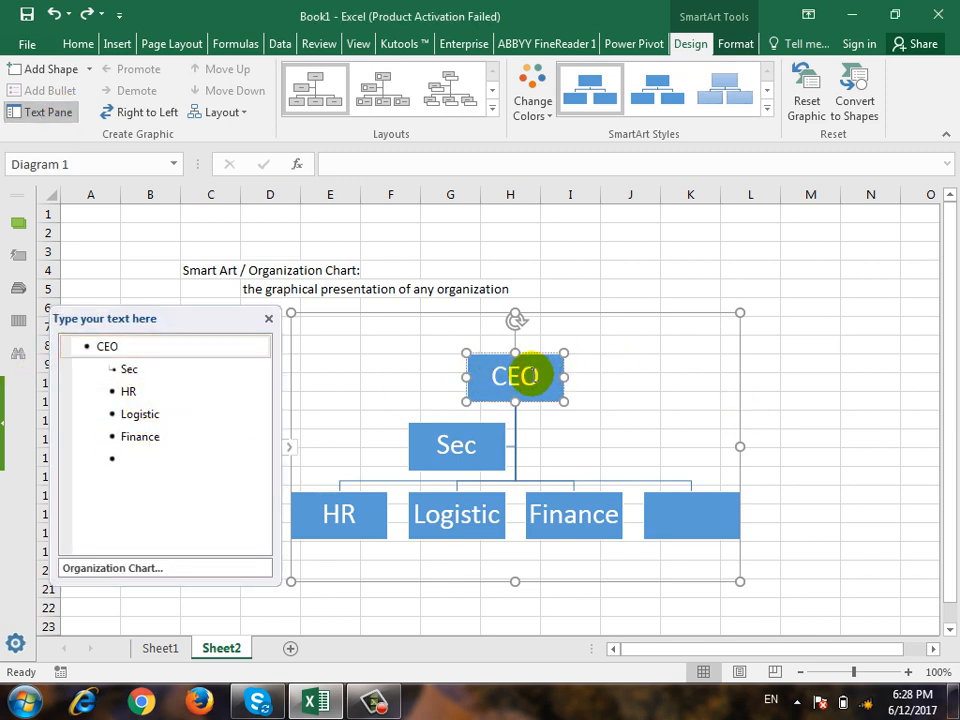
Step: Try adding a few extra characters after the CEO entry in the text pane and delete them
{"action": "double_click", "coordinate": [530, 375]}
{"action": "left_click", "coordinate": [151, 346]}
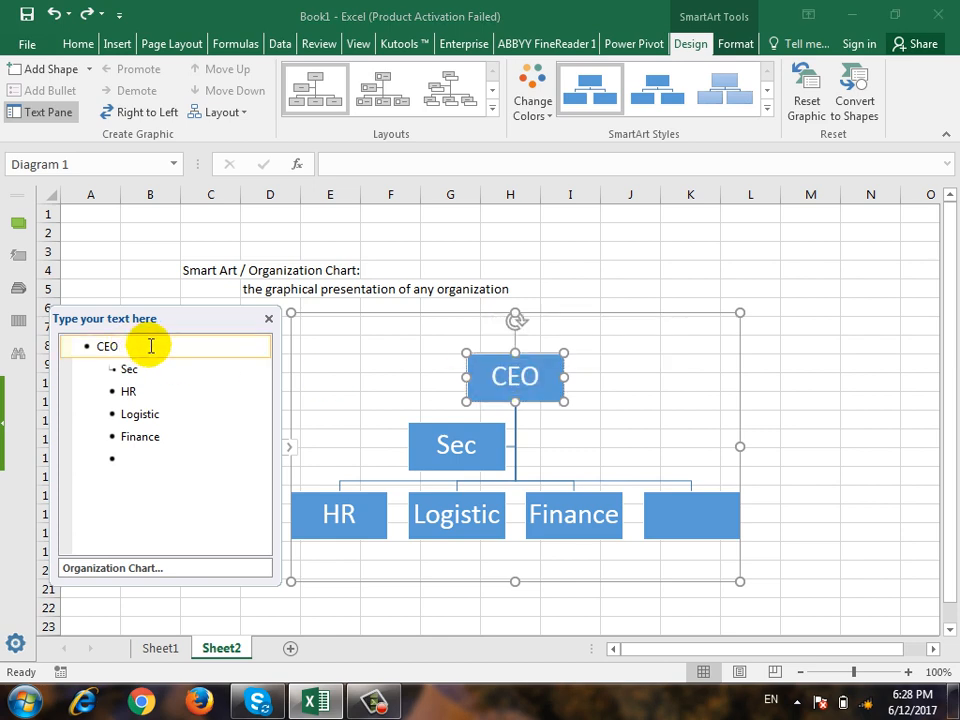
{"action": "type", "text": "njj"}
{"action": "key", "text": "BackSpace"}
{"action": "key", "text": "BackSpace"}
{"action": "key", "text": "BackSpace"}
{"action": "key", "text": "BackSpace"}
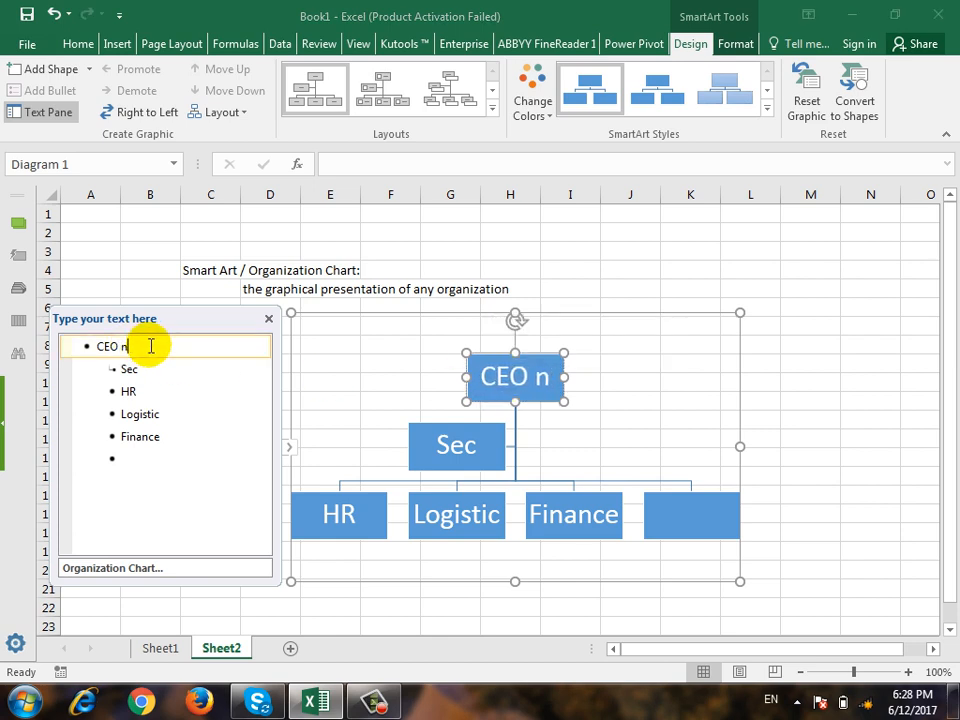
Step: Label the blank entry after Finance as IT through the text pane and close the pane
{"action": "left_click", "coordinate": [152, 370]}
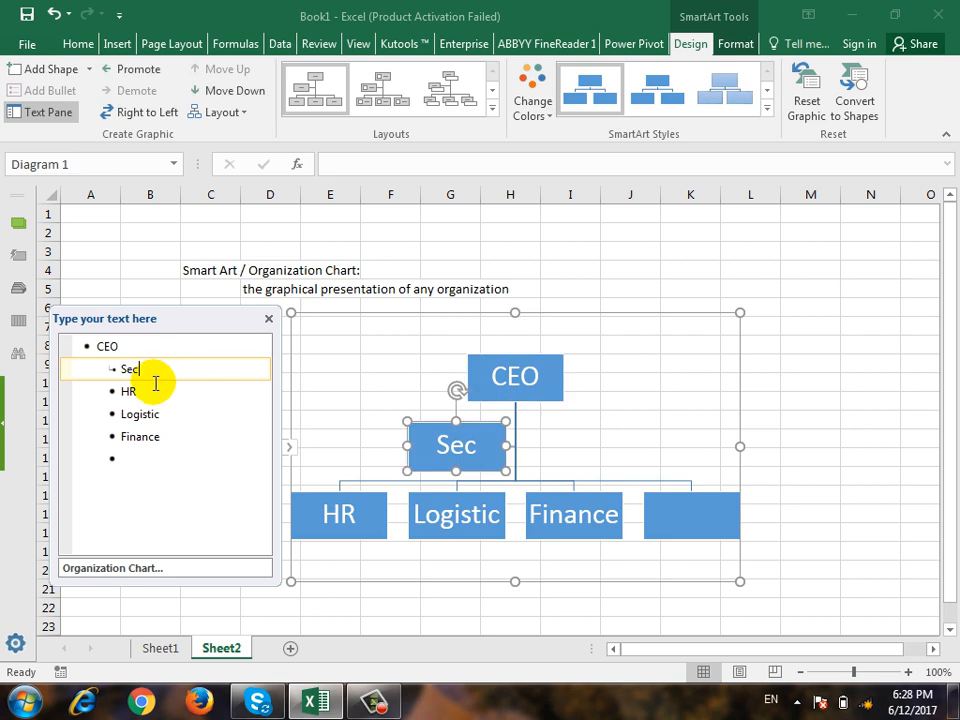
{"action": "left_click", "coordinate": [157, 391]}
{"action": "left_click", "coordinate": [164, 414]}
{"action": "left_click", "coordinate": [168, 437]}
{"action": "left_click", "coordinate": [169, 455]}
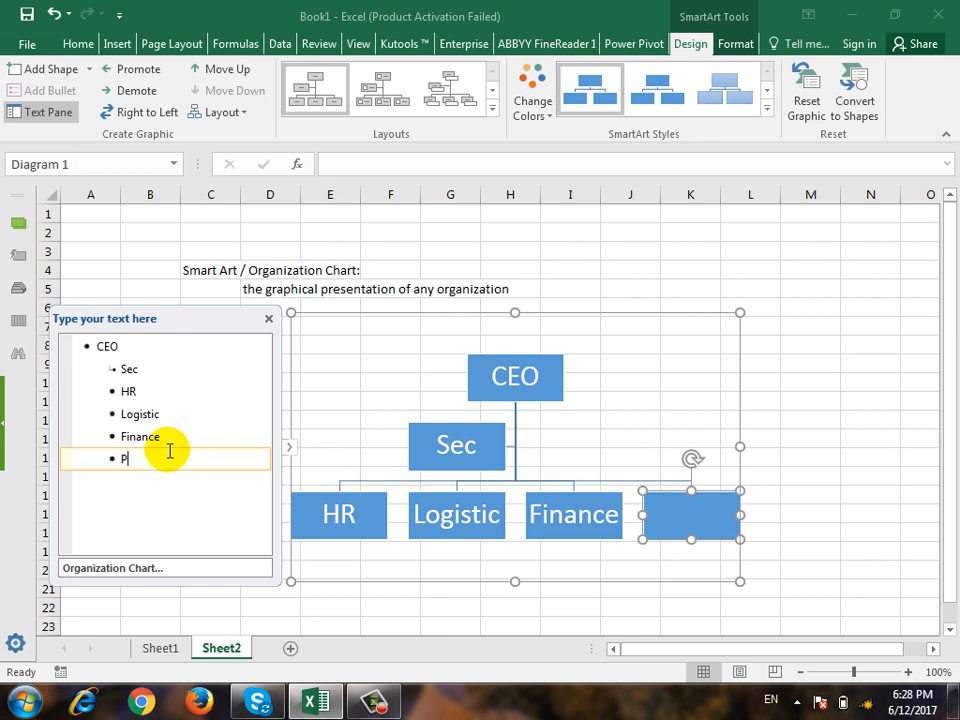
{"action": "type", "text": "ro"}
{"action": "key", "text": "BackSpace"}
{"action": "key", "text": "BackSpace"}
{"action": "type", "text": "IT"}
{"action": "key", "text": "BackSpace"}
{"action": "key", "text": "BackSpace"}
{"action": "key", "text": "shift+Up"}
{"action": "type", "text": "TY"}
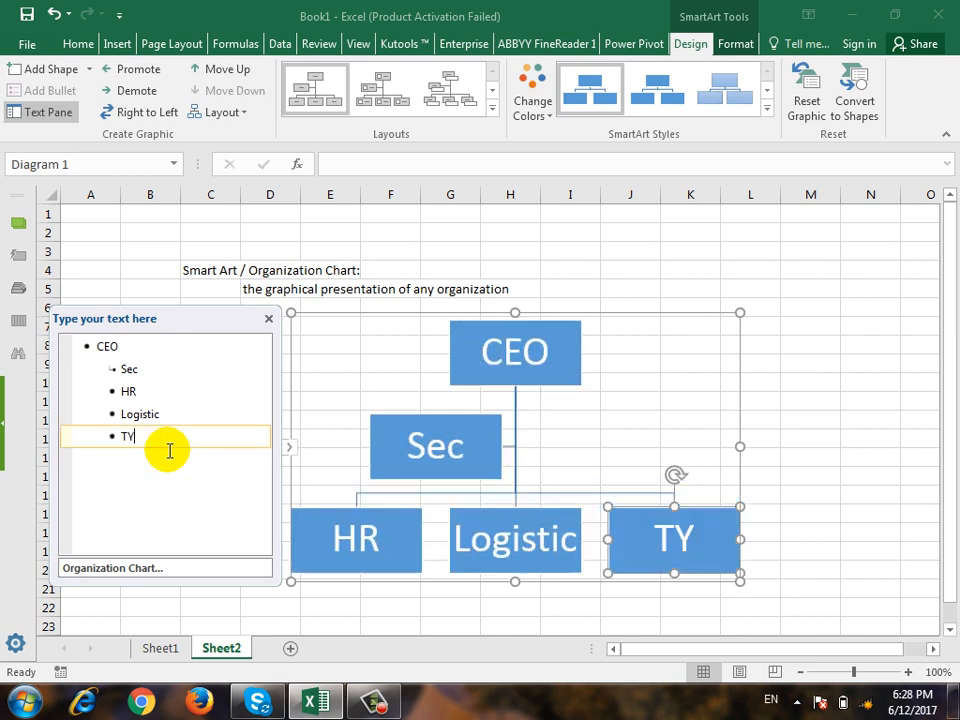
{"action": "key", "text": "ctrl+z"}
{"action": "left_click", "coordinate": [155, 461]}
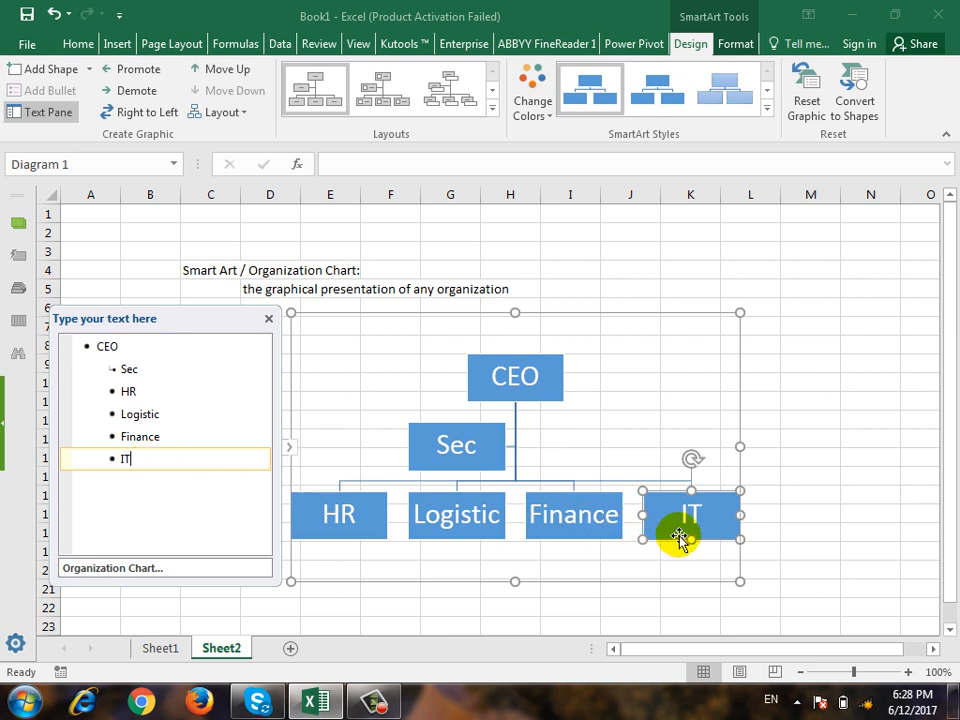
{"action": "left_click", "coordinate": [605, 505]}
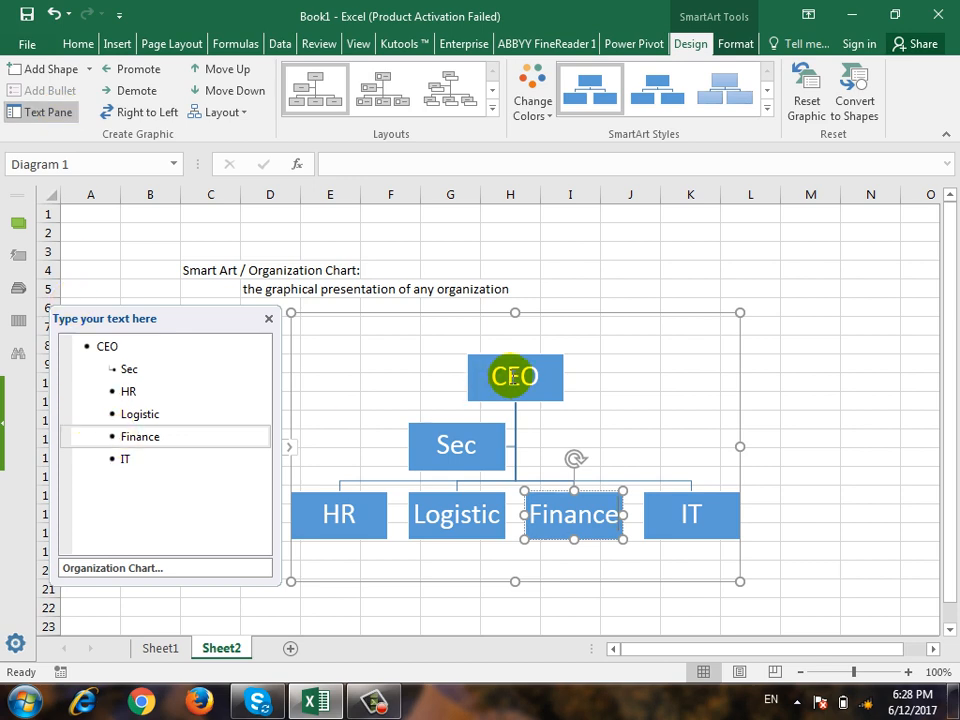
{"action": "left_click", "coordinate": [30, 112]}
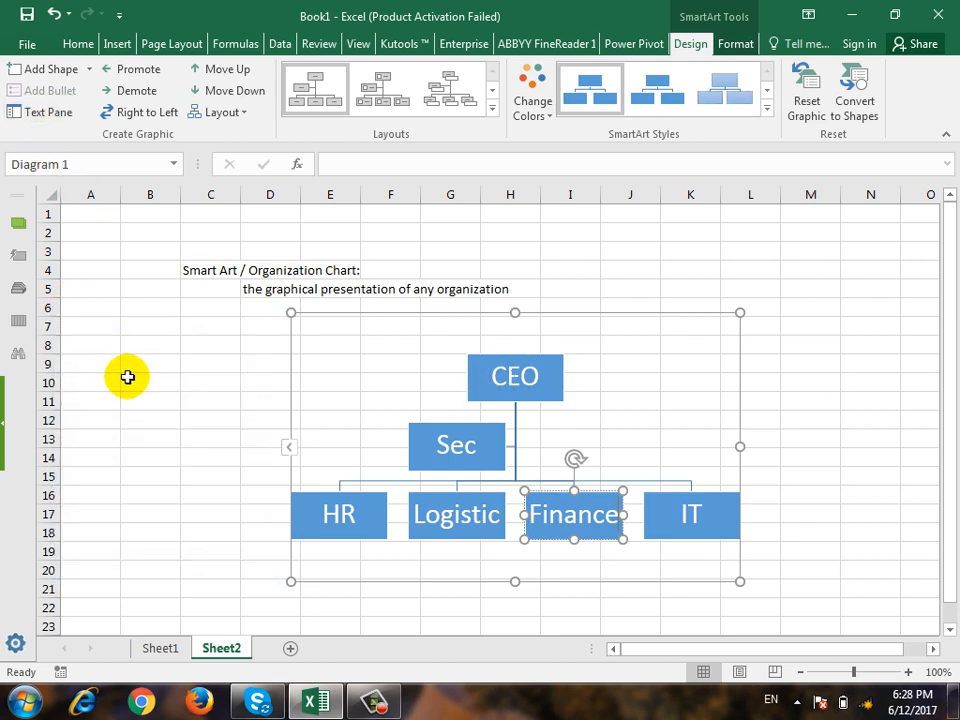
Step: Try promoting the Finance box one level and demote it back
{"action": "left_click", "coordinate": [429, 514]}
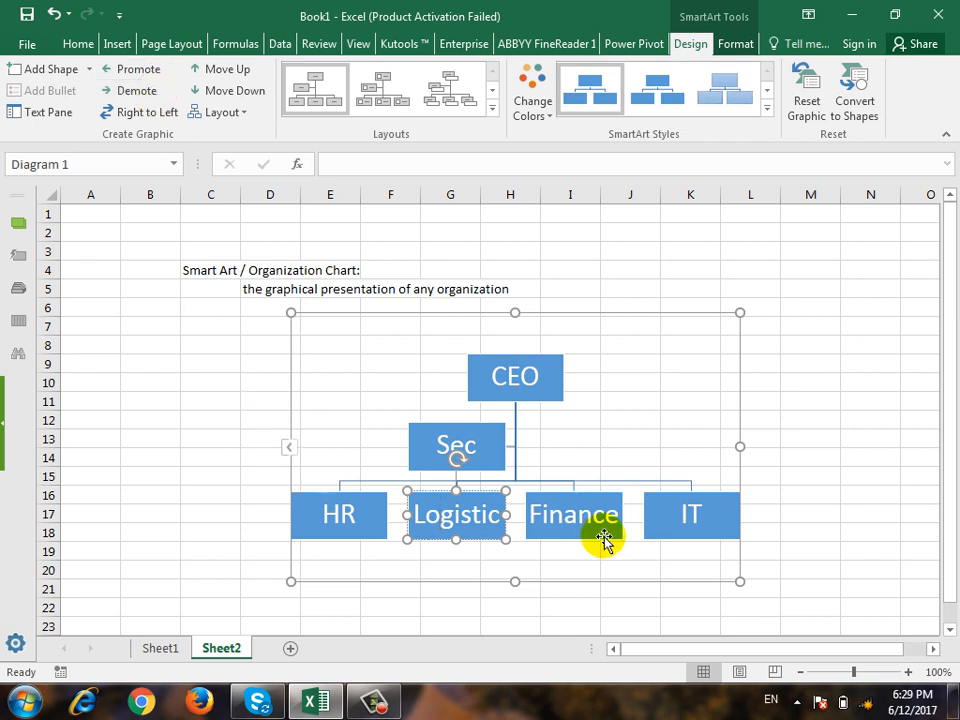
{"action": "left_click", "coordinate": [556, 525]}
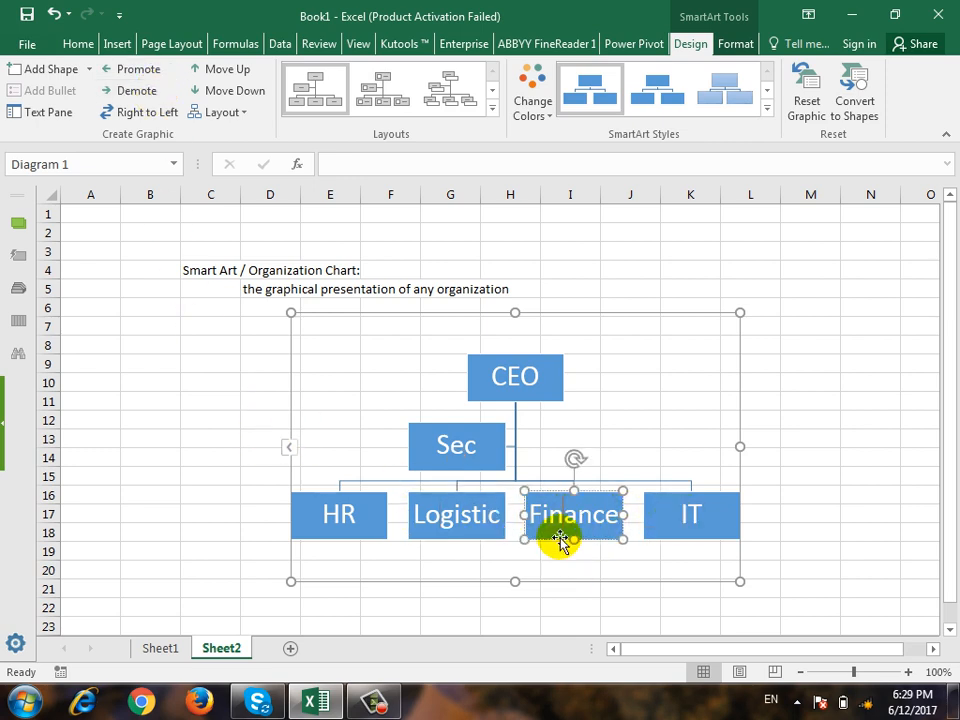
{"action": "left_click", "coordinate": [462, 514]}
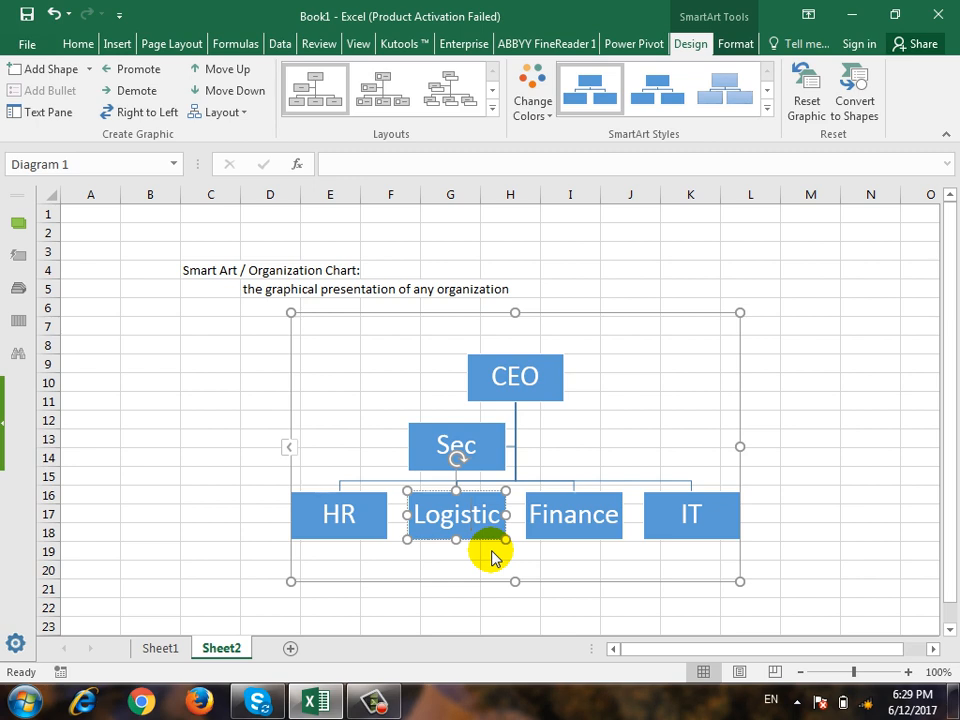
{"action": "left_click", "coordinate": [578, 514]}
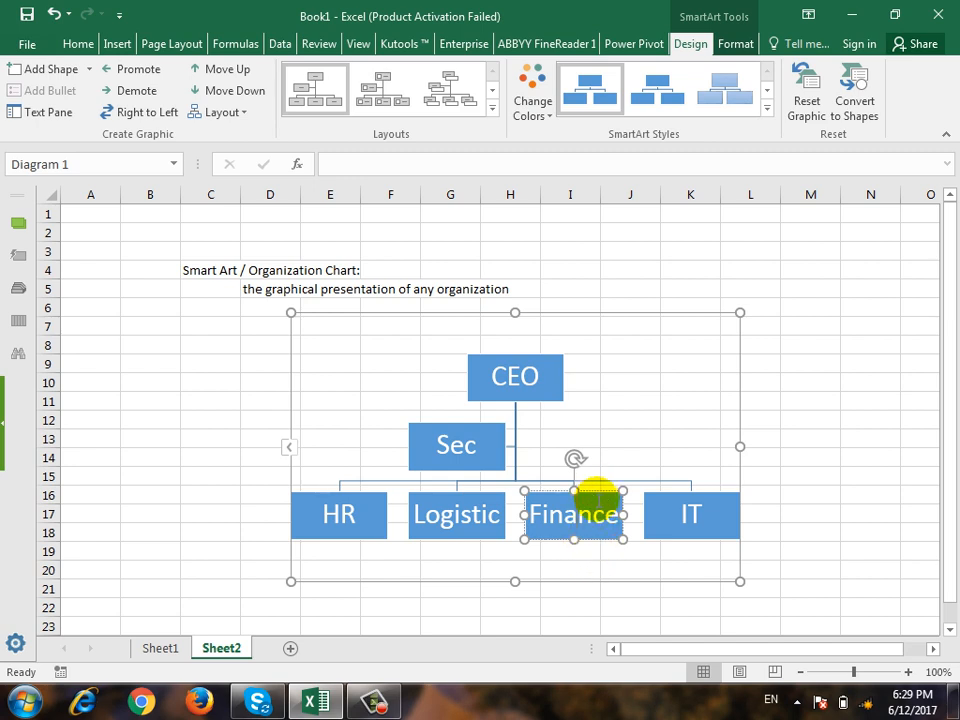
{"action": "left_click", "coordinate": [155, 73]}
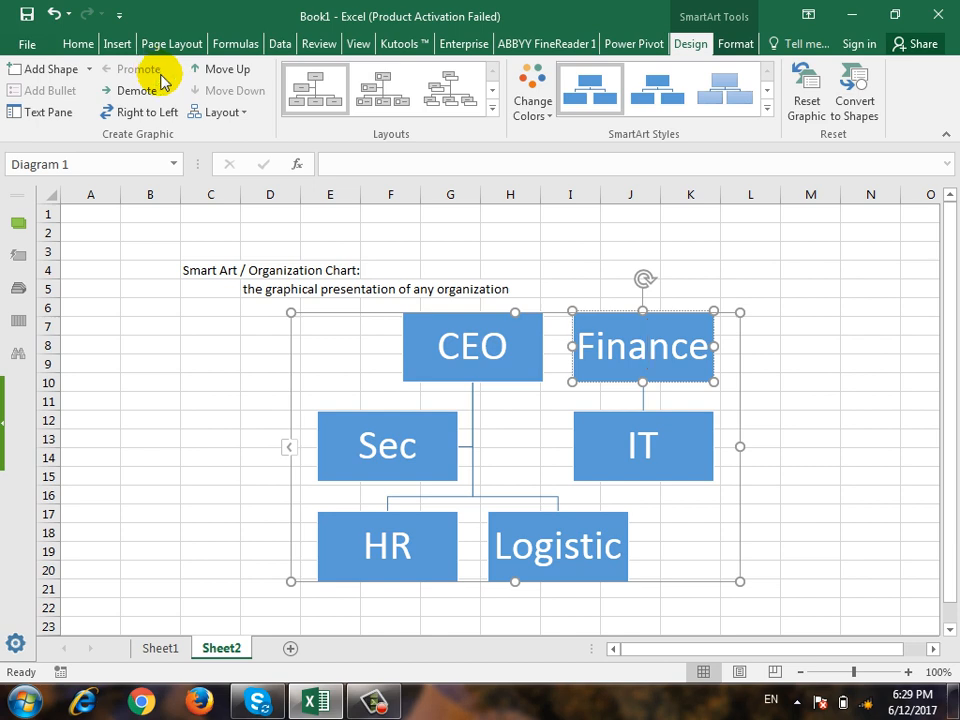
{"action": "left_click", "coordinate": [155, 90]}
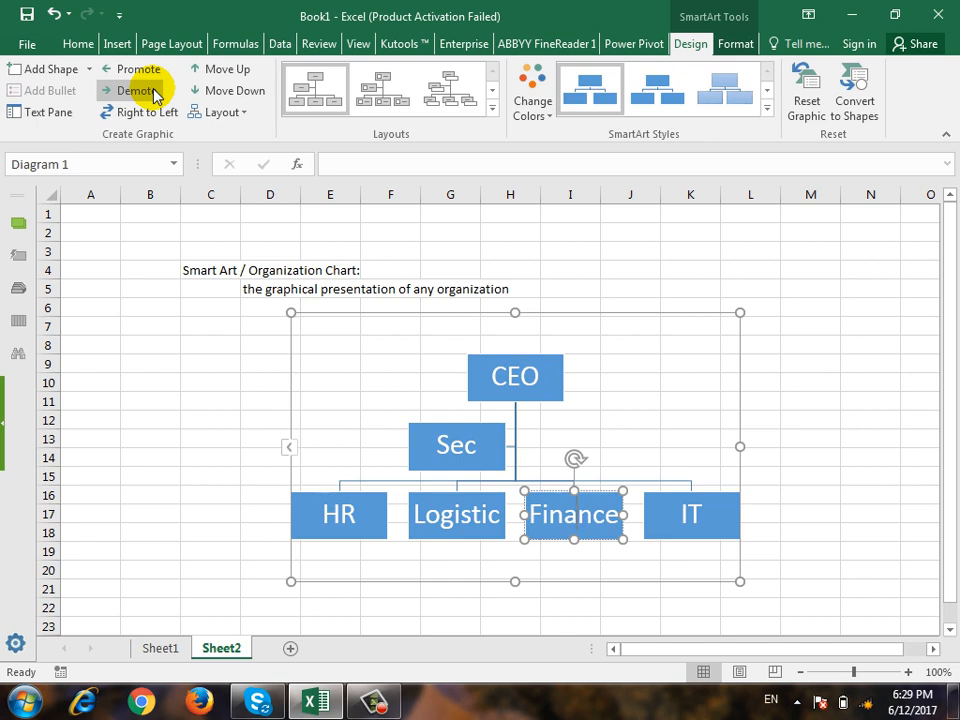
Step: Add a blank shape below the HR department box
{"action": "left_click", "coordinate": [358, 515]}
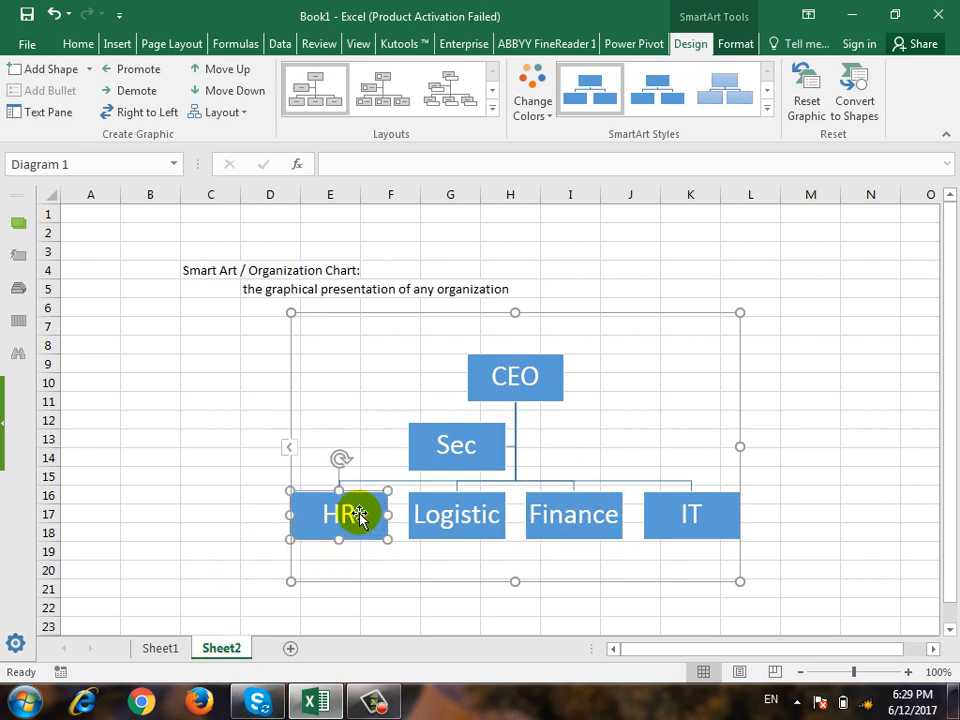
{"action": "left_click", "coordinate": [87, 68]}
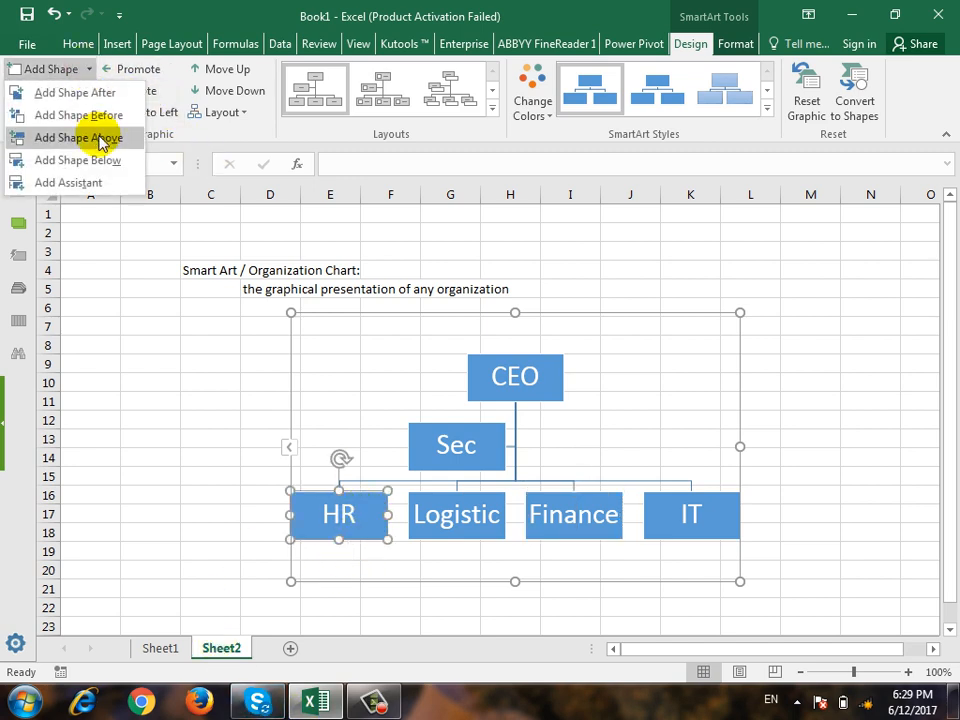
{"action": "left_click", "coordinate": [105, 159]}
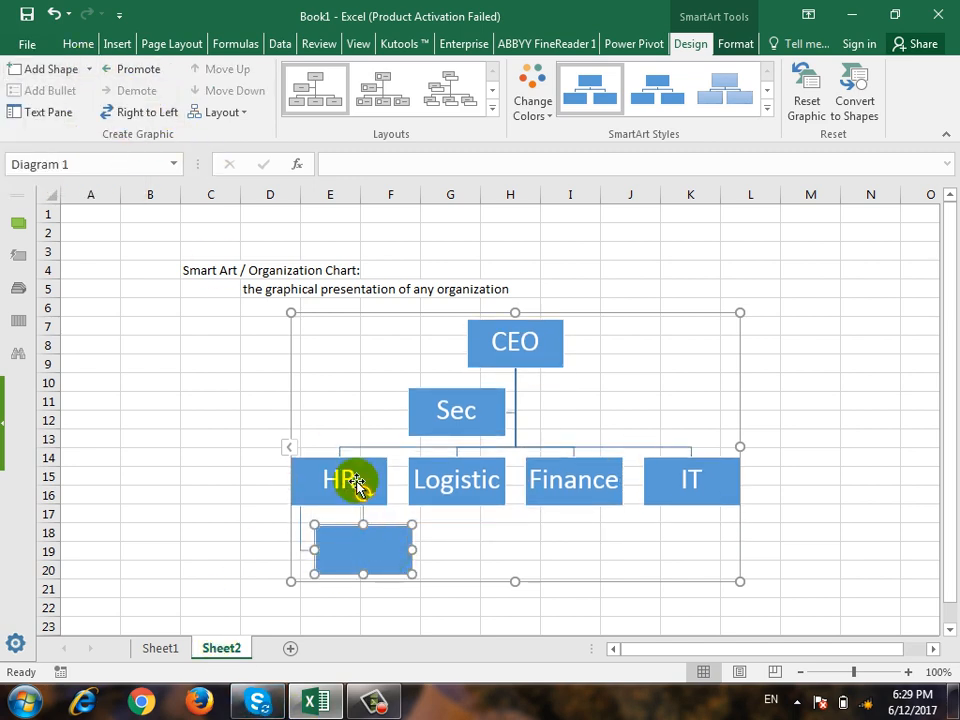
Step: Try adding an assistant to the HR department box and undo it
{"action": "left_click", "coordinate": [357, 483]}
{"action": "left_click", "coordinate": [82, 69]}
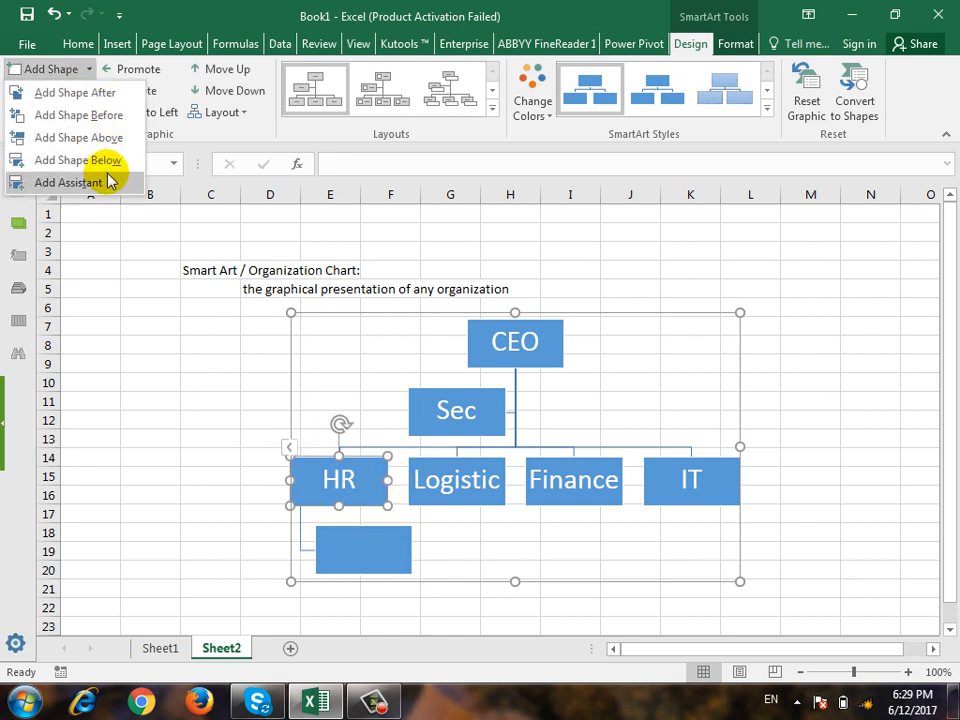
{"action": "left_click", "coordinate": [68, 182]}
{"action": "key", "text": "ctrl+z"}
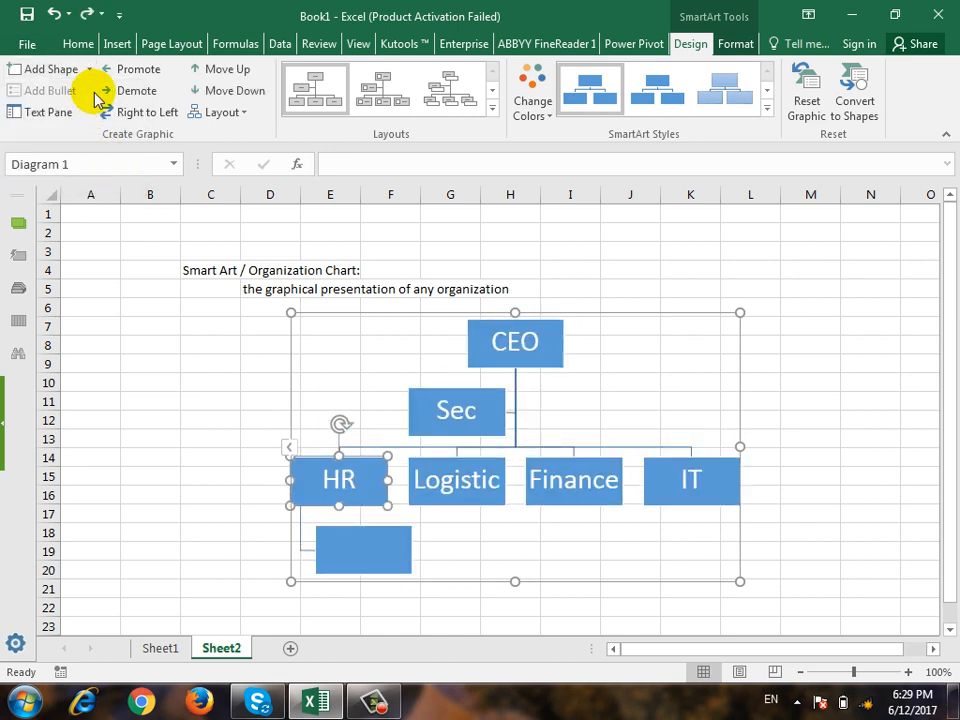
Step: Add a second box under the HR department and label the two subordinate boxes HR Manager and HR Off
{"action": "left_click", "coordinate": [84, 69]}
{"action": "left_click", "coordinate": [104, 184]}
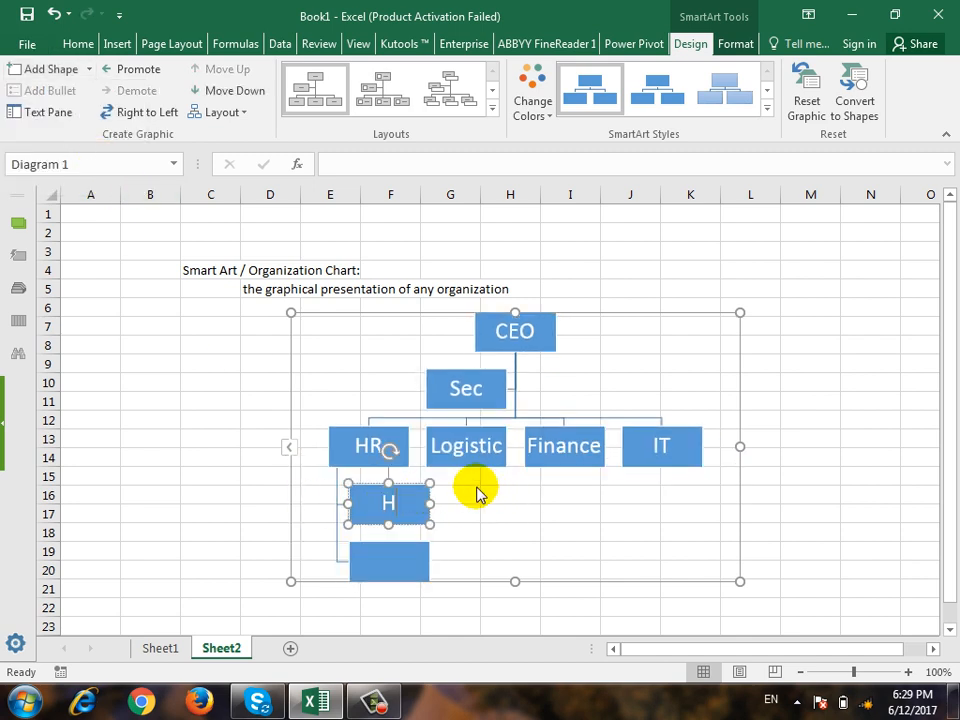
{"action": "type", "text": "HR Man"}
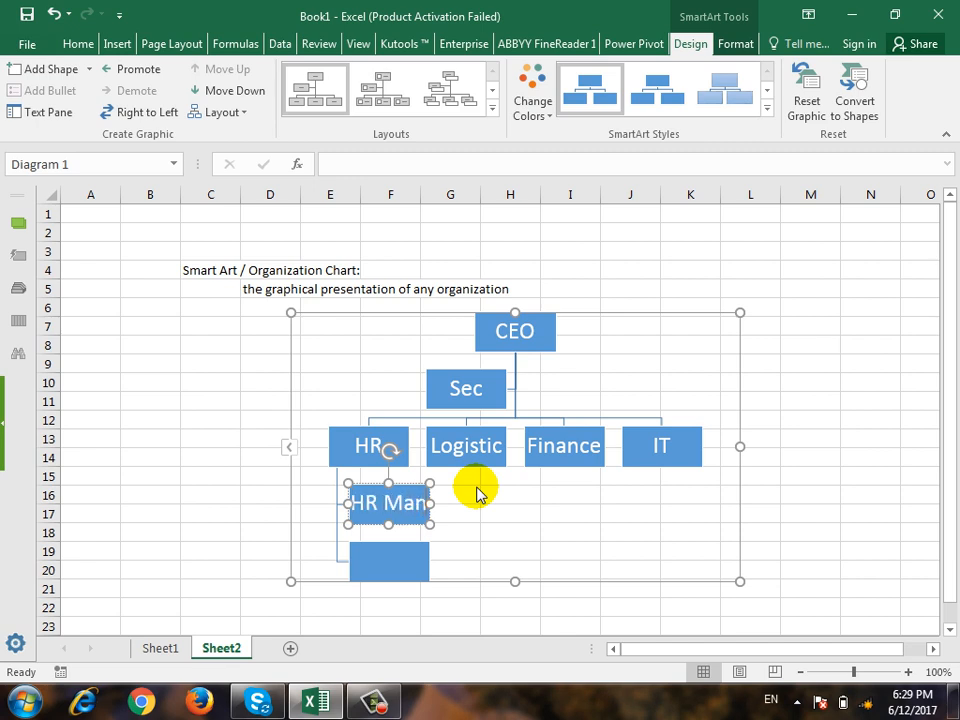
{"action": "type", "text": "ager"}
{"action": "left_click", "coordinate": [380, 566]}
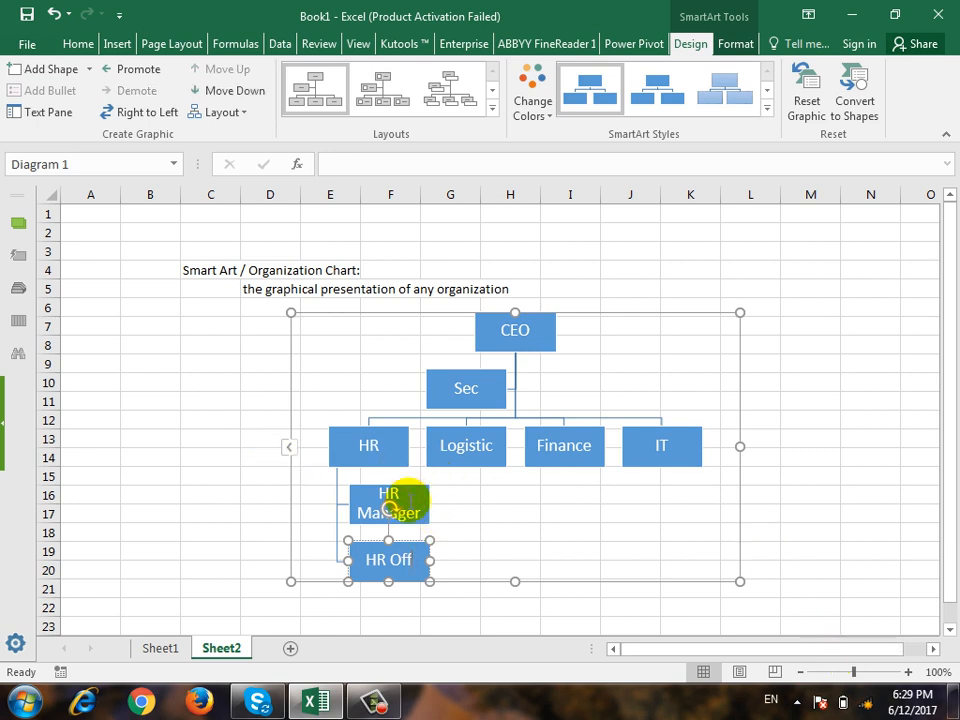
Step: Relabel the HR Manager box as Rec and shorten the HR Off label to HR
{"action": "left_click", "coordinate": [418, 518]}
{"action": "left_click_drag", "start_coordinate": [418, 509], "coordinate": [369, 484]}
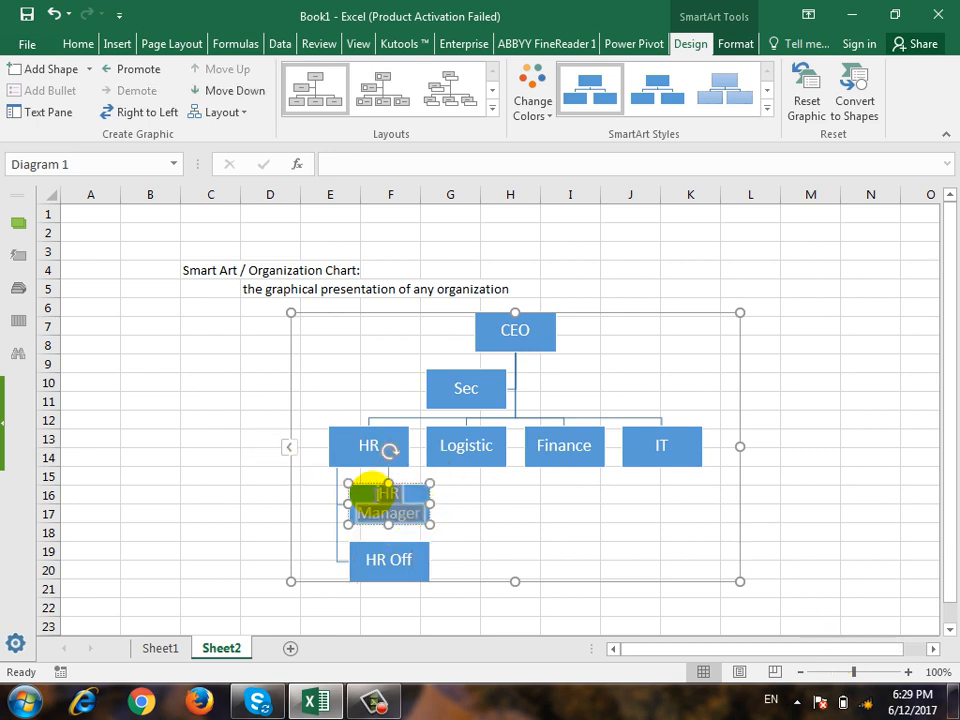
{"action": "type", "text": "Rec"}
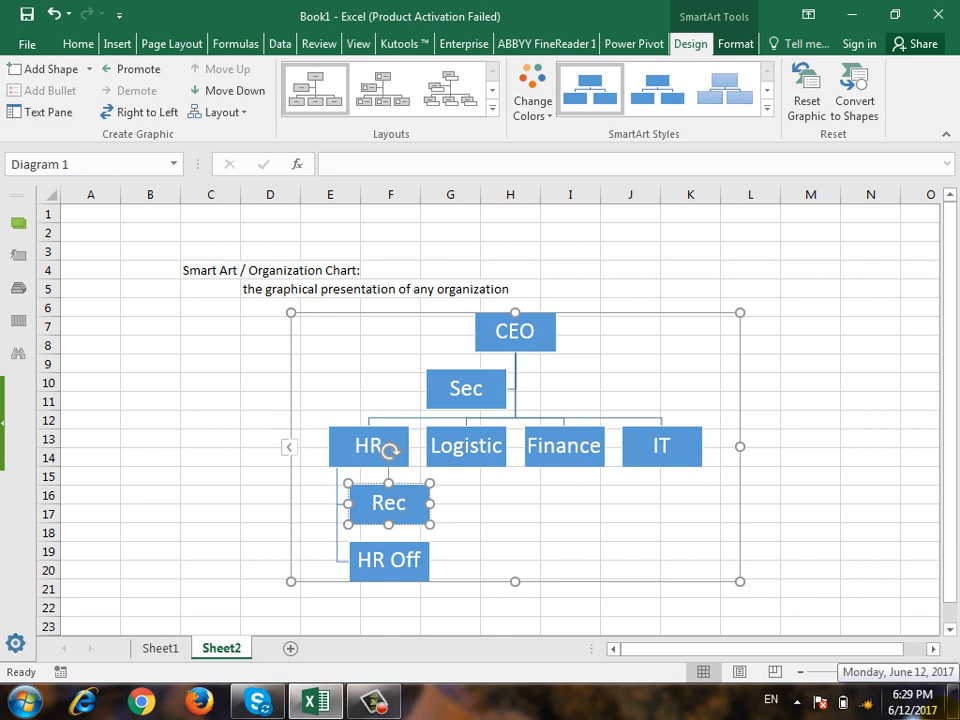
{"action": "left_click", "coordinate": [414, 559]}
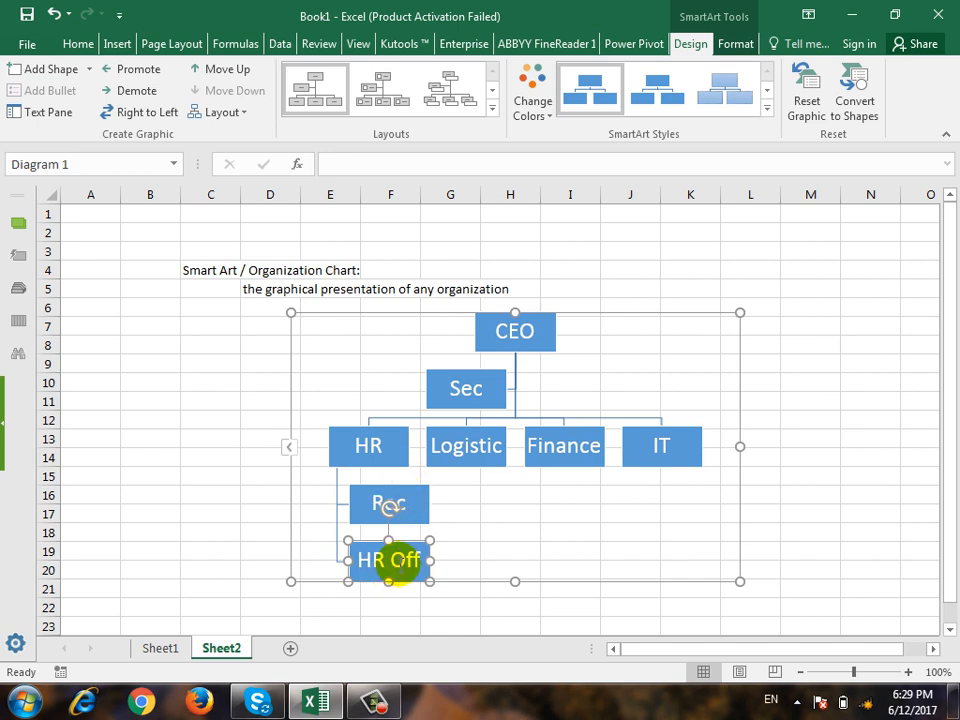
{"action": "left_click", "coordinate": [424, 560]}
{"action": "left_click_drag", "start_coordinate": [424, 560], "coordinate": [388, 554]}
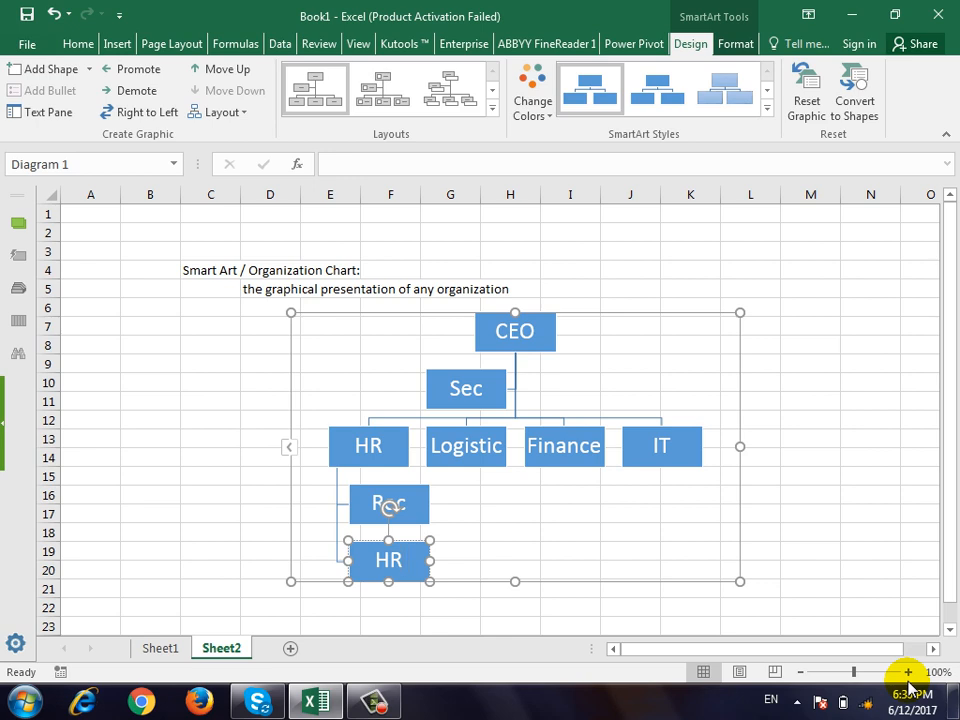
Step: Try promoting the Rec box to the department level and demote it back under HR
{"action": "left_click", "coordinate": [418, 511]}
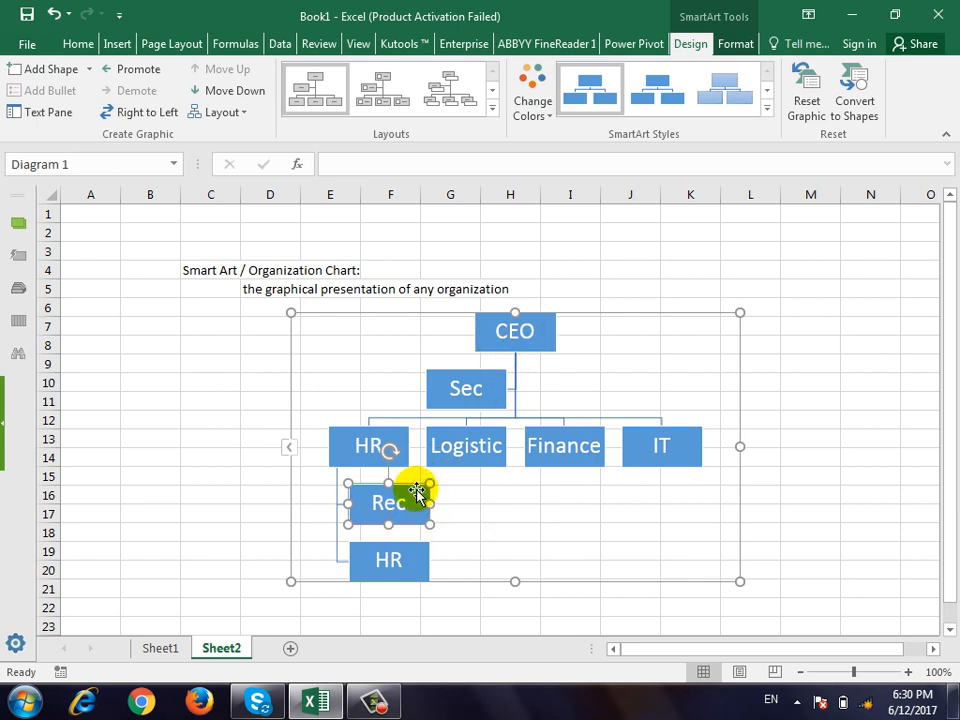
{"action": "left_click", "coordinate": [136, 70]}
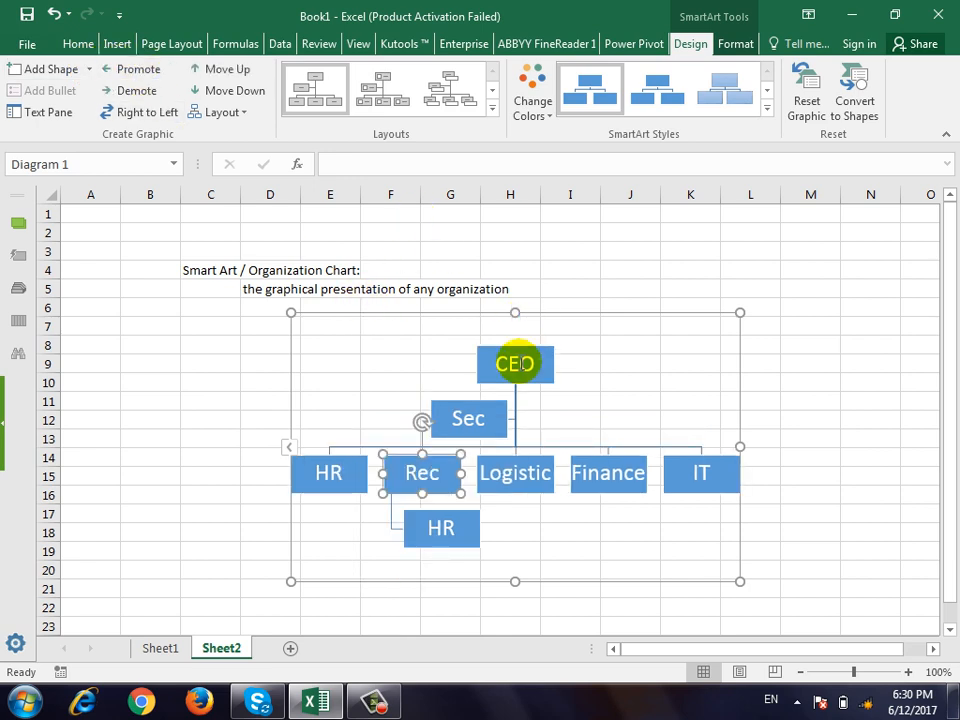
{"action": "left_click", "coordinate": [150, 91]}
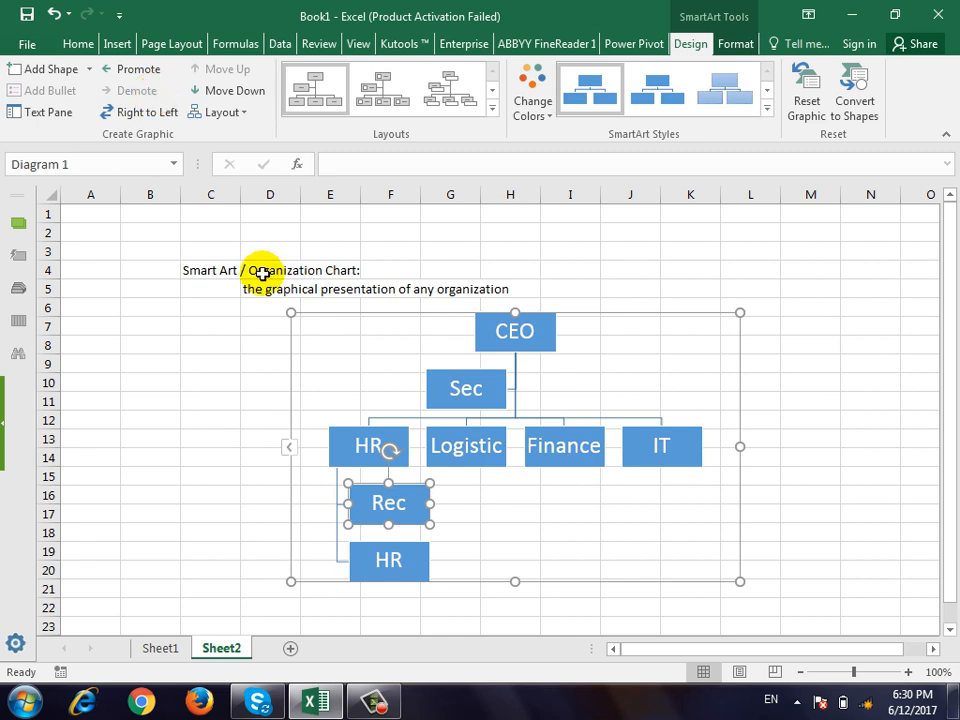
Step: Try switching the organization chart to a right-to-left direction and switch it back
{"action": "left_click", "coordinate": [533, 330]}
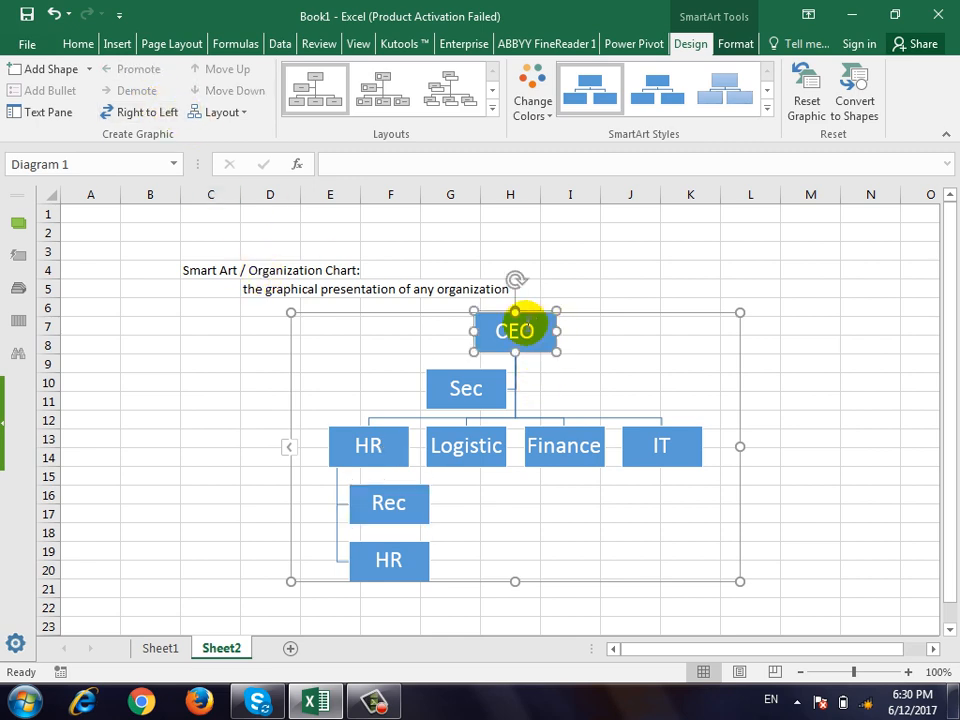
{"action": "left_click", "coordinate": [150, 112]}
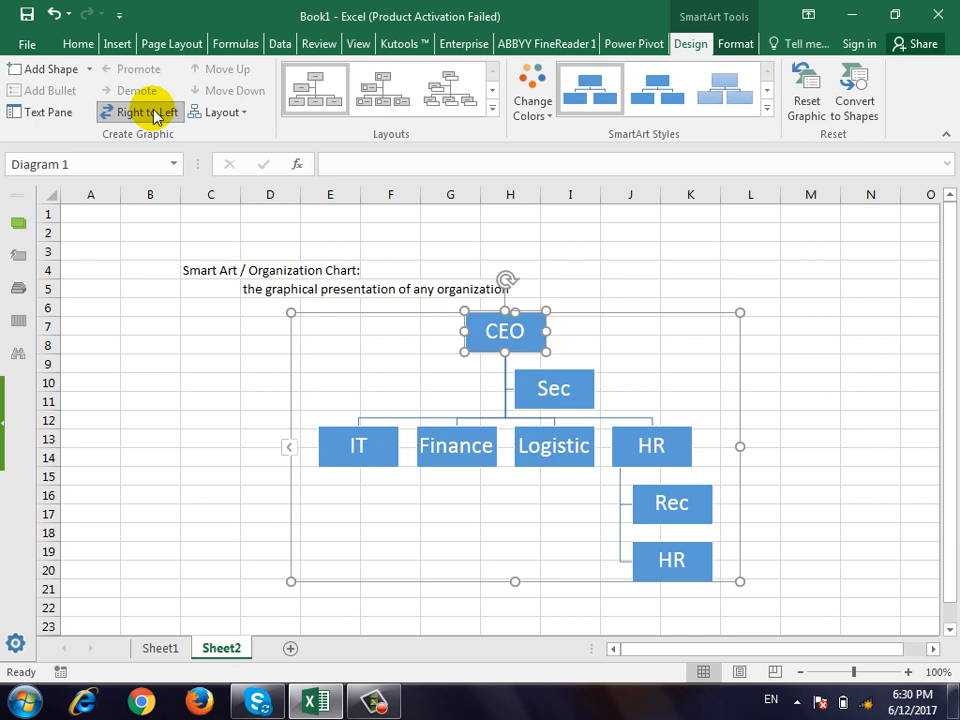
{"action": "left_click", "coordinate": [150, 112]}
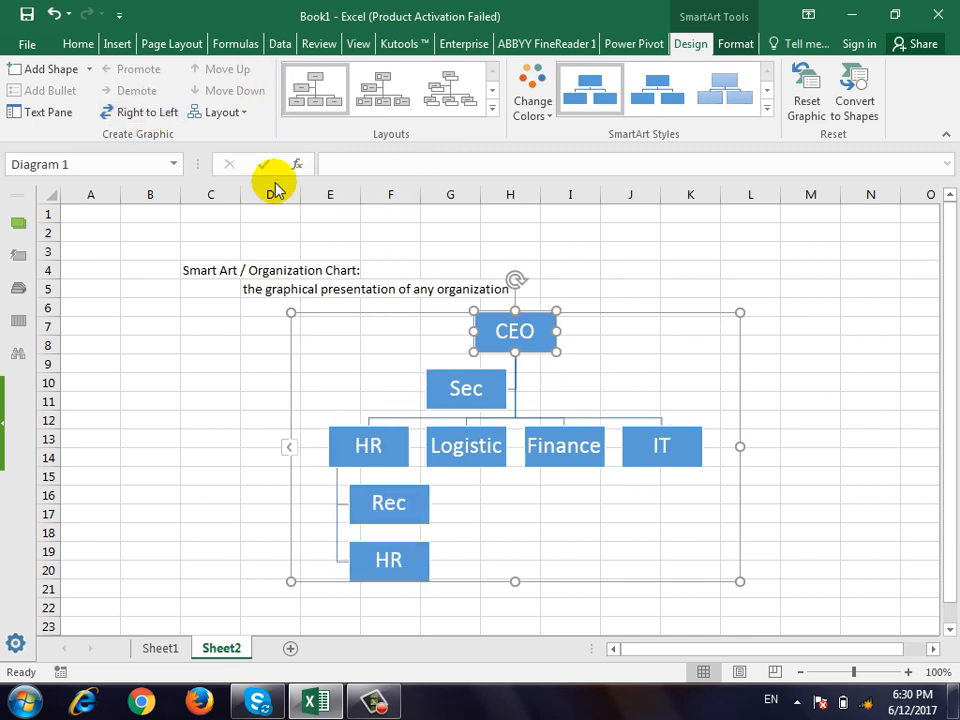
Step: Try moving the Rec box down in the order under the HR department and move it back up
{"action": "left_click", "coordinate": [398, 503]}
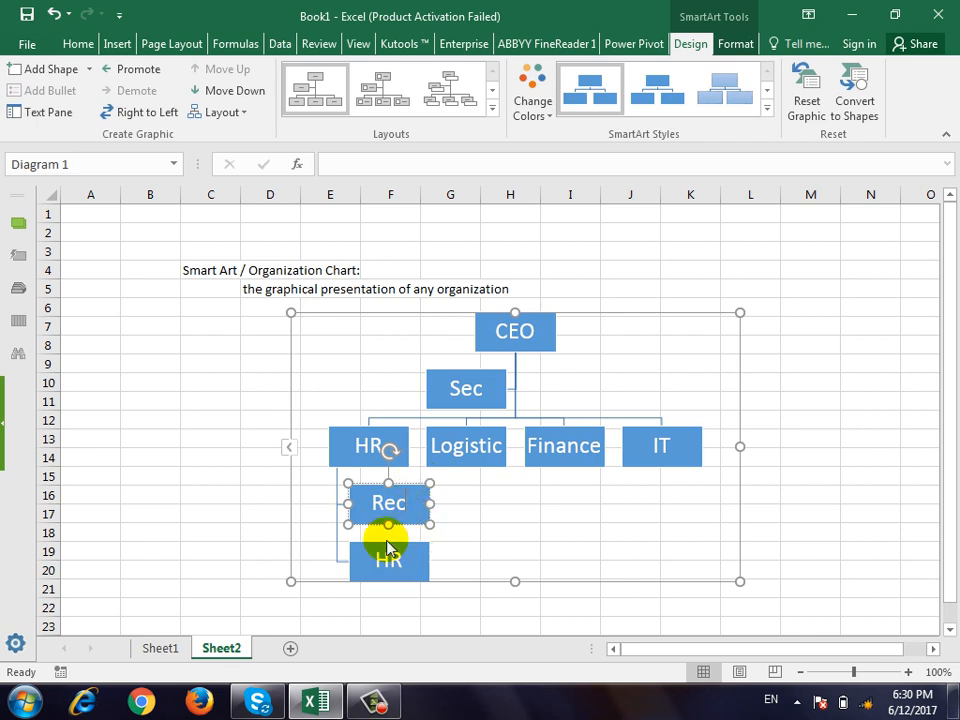
{"action": "left_click", "coordinate": [240, 90]}
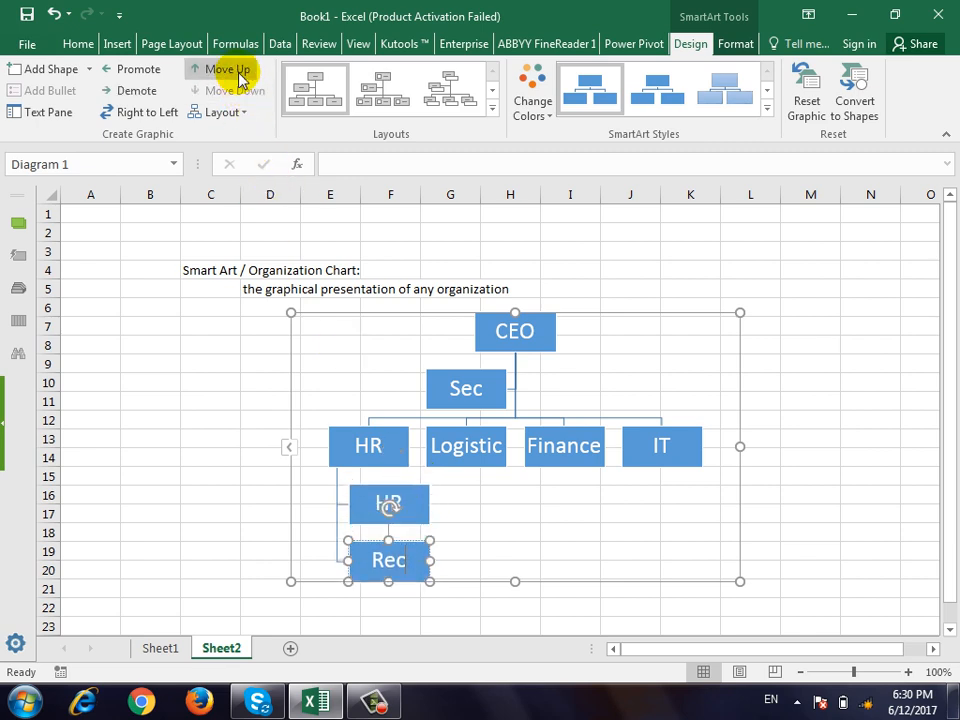
{"action": "left_click", "coordinate": [238, 72]}
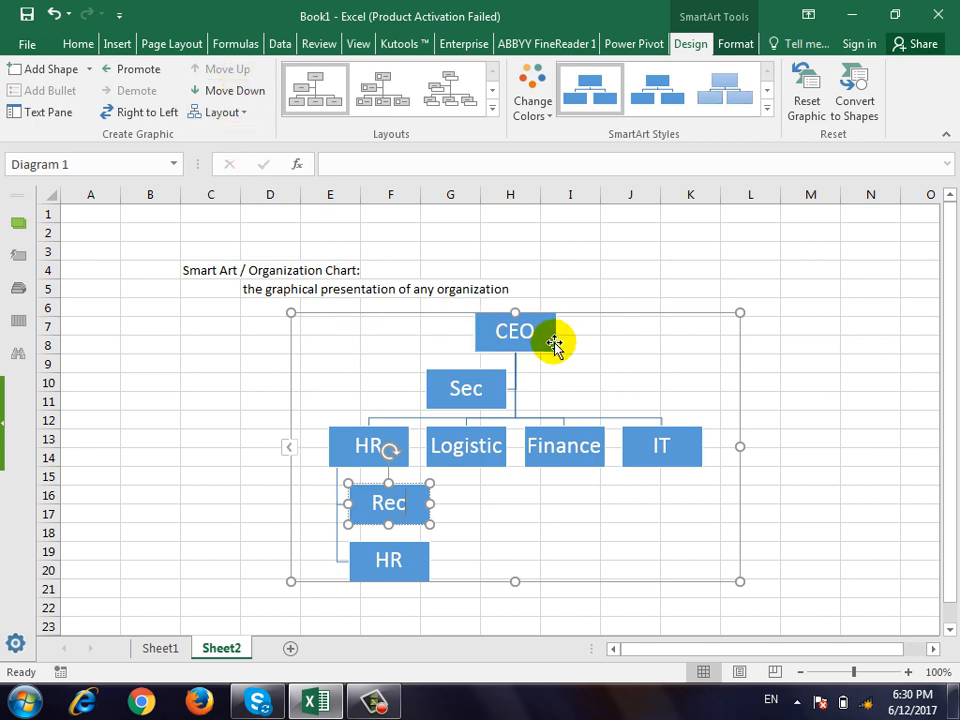
Step: Try the Left Hanging, Right Hanging and Both layouts for the branches under CEO, and return them to Standard
{"action": "left_click", "coordinate": [524, 331]}
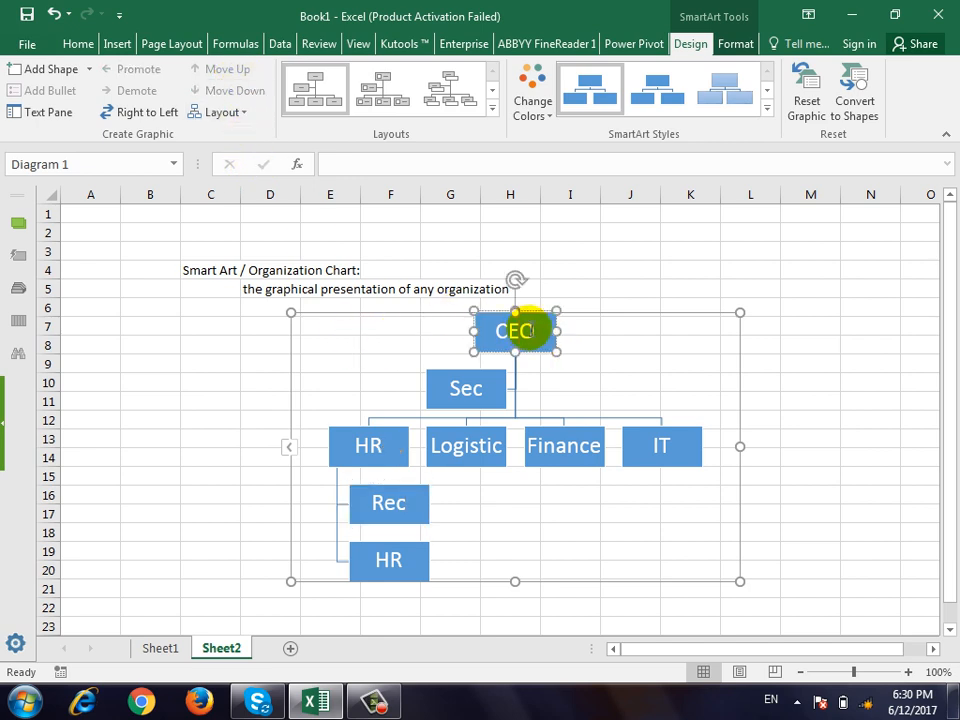
{"action": "left_click", "coordinate": [238, 113]}
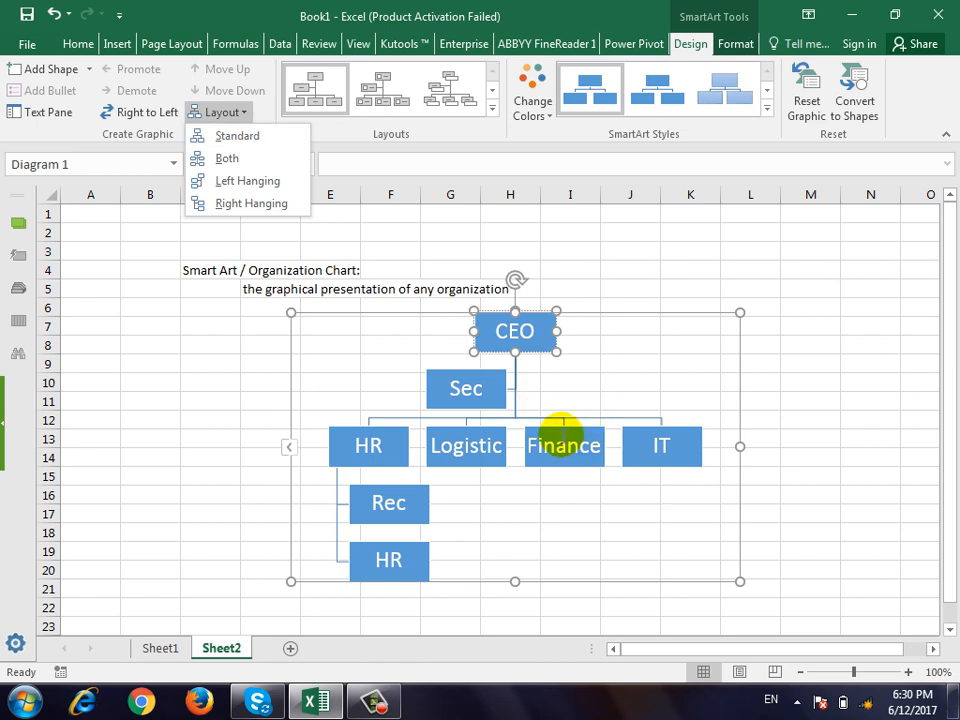
{"action": "left_click", "coordinate": [258, 182]}
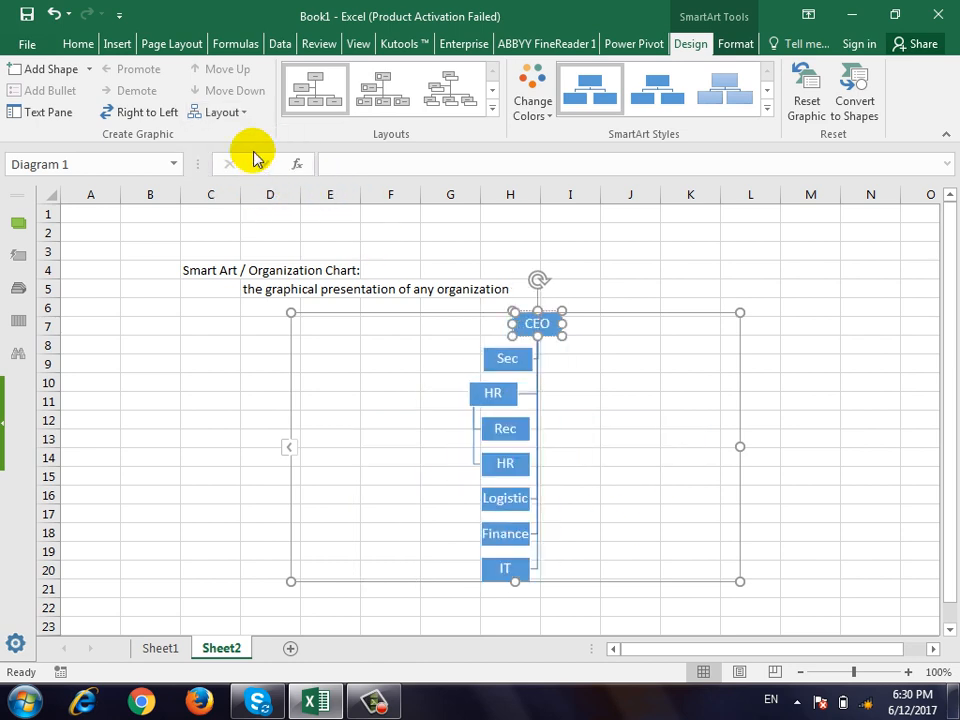
{"action": "left_click", "coordinate": [248, 112]}
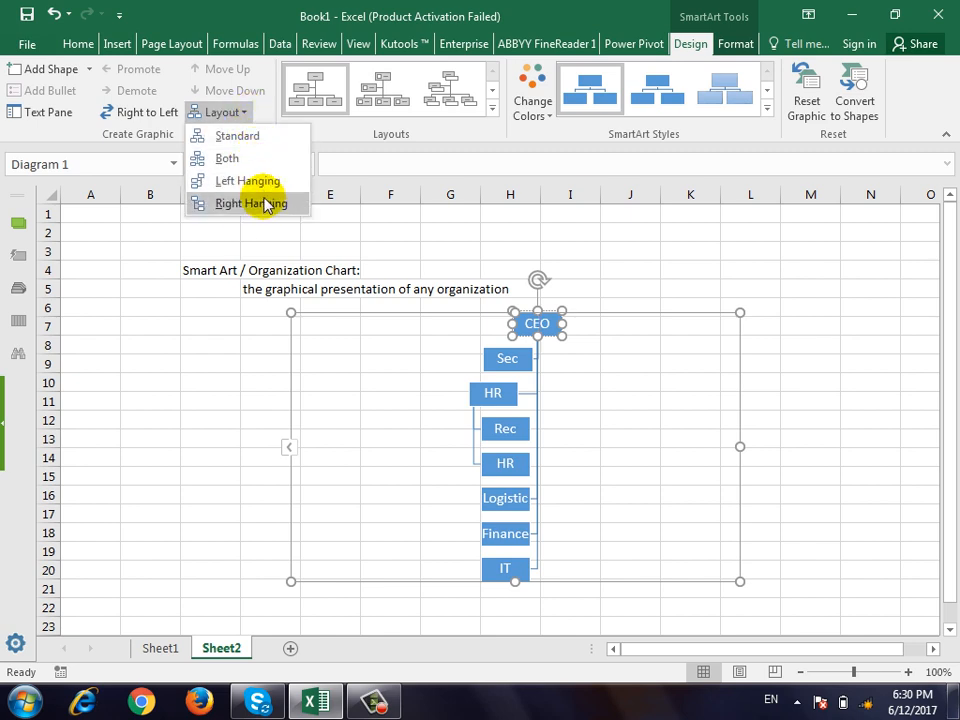
{"action": "left_click", "coordinate": [257, 201]}
{"action": "left_click", "coordinate": [246, 112]}
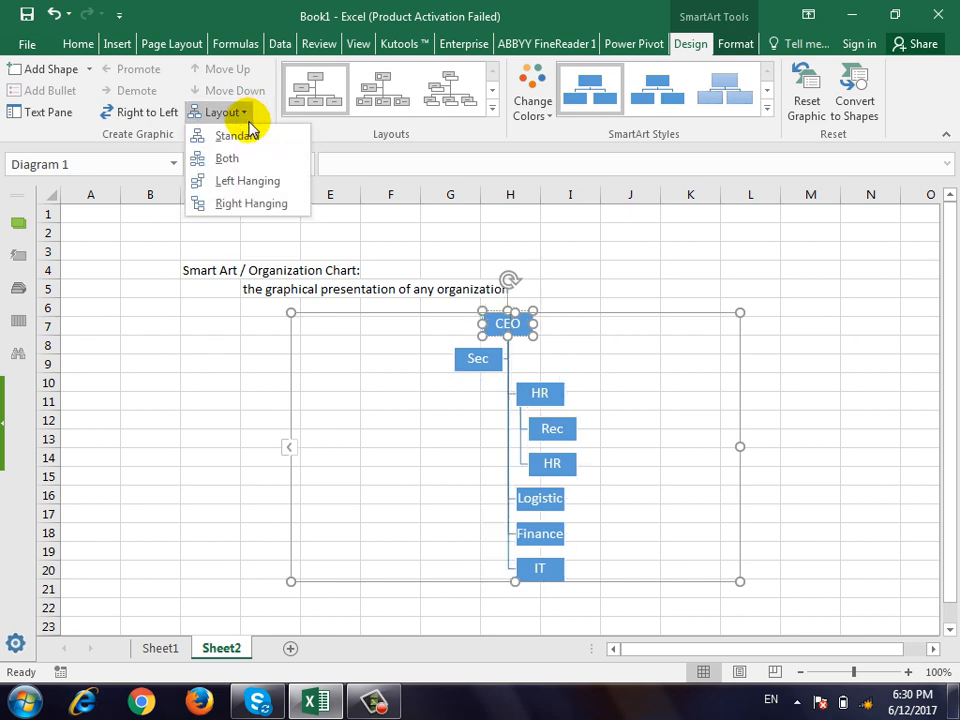
{"action": "left_click", "coordinate": [246, 159]}
{"action": "left_click", "coordinate": [244, 110]}
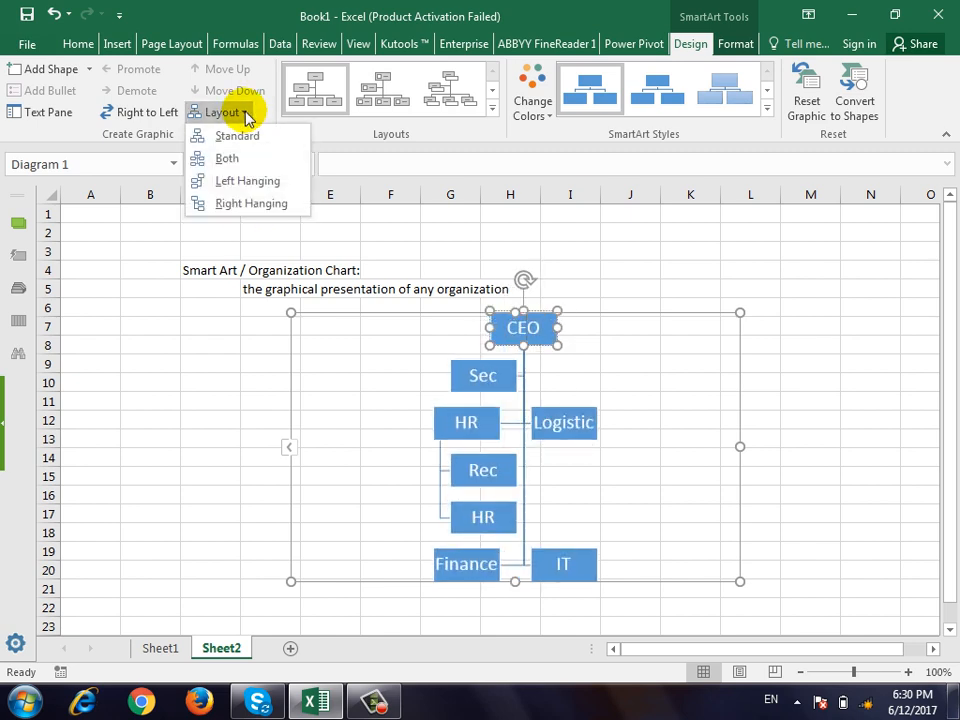
{"action": "left_click", "coordinate": [249, 137]}
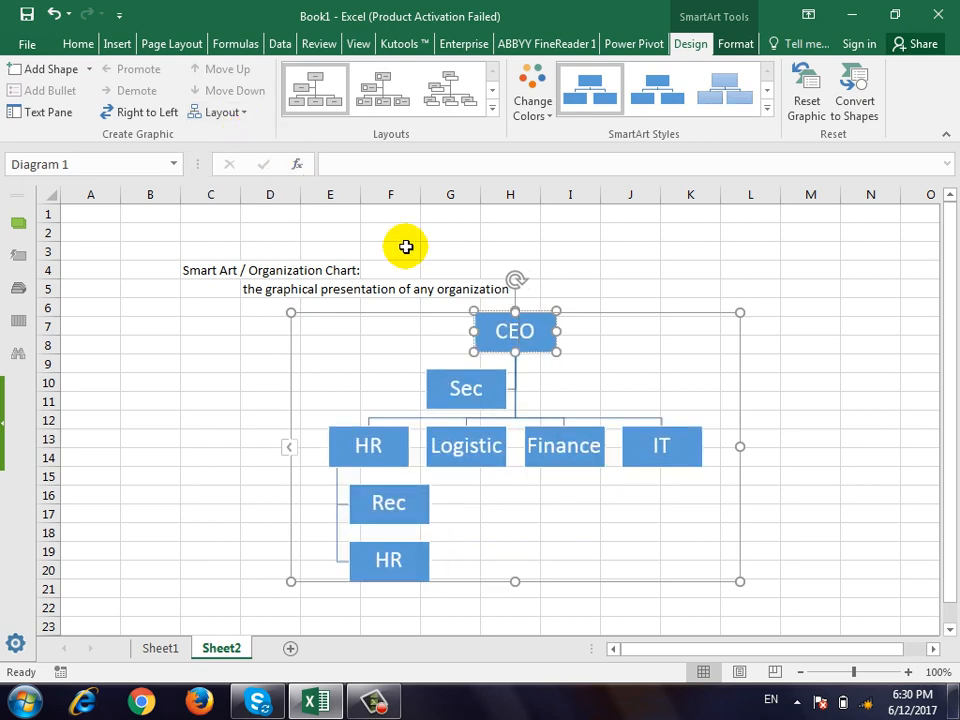
Step: Keep the current organization chart layout and recolor the chart with a colorful scheme of blue, orange and gray levels
{"action": "left_click", "coordinate": [494, 110]}
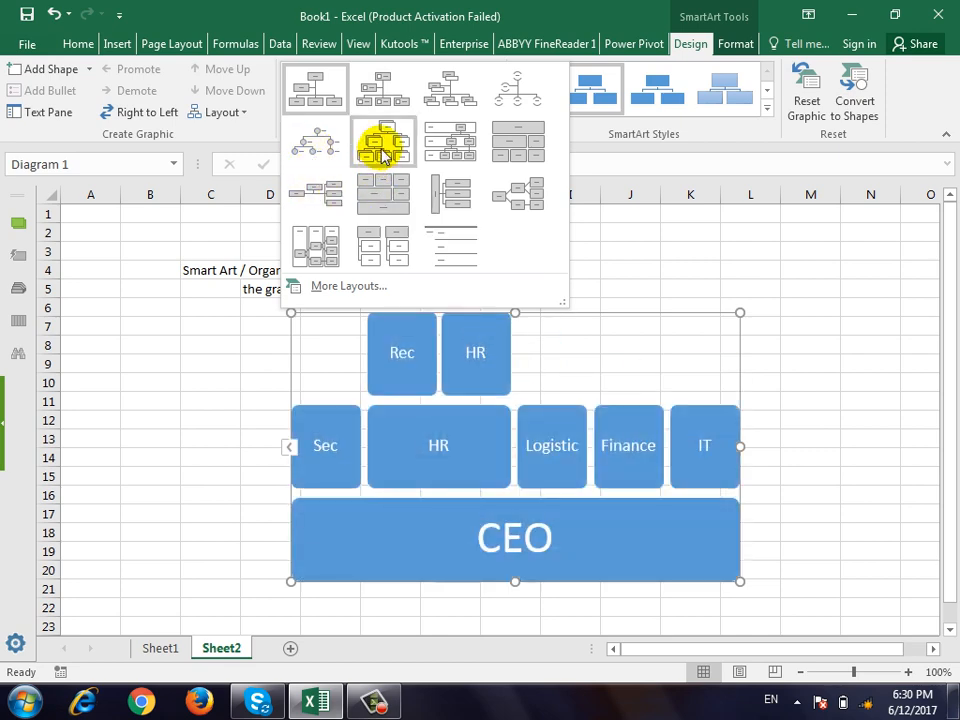
{"action": "left_click", "coordinate": [333, 97]}
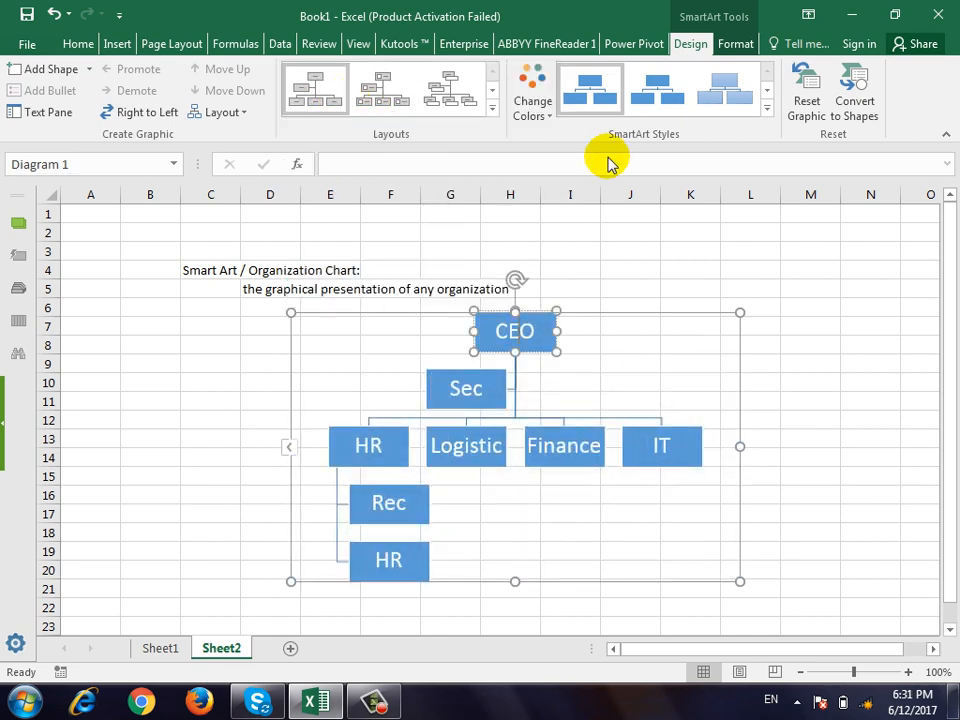
{"action": "left_click", "coordinate": [550, 118]}
{"action": "left_click", "coordinate": [550, 248]}
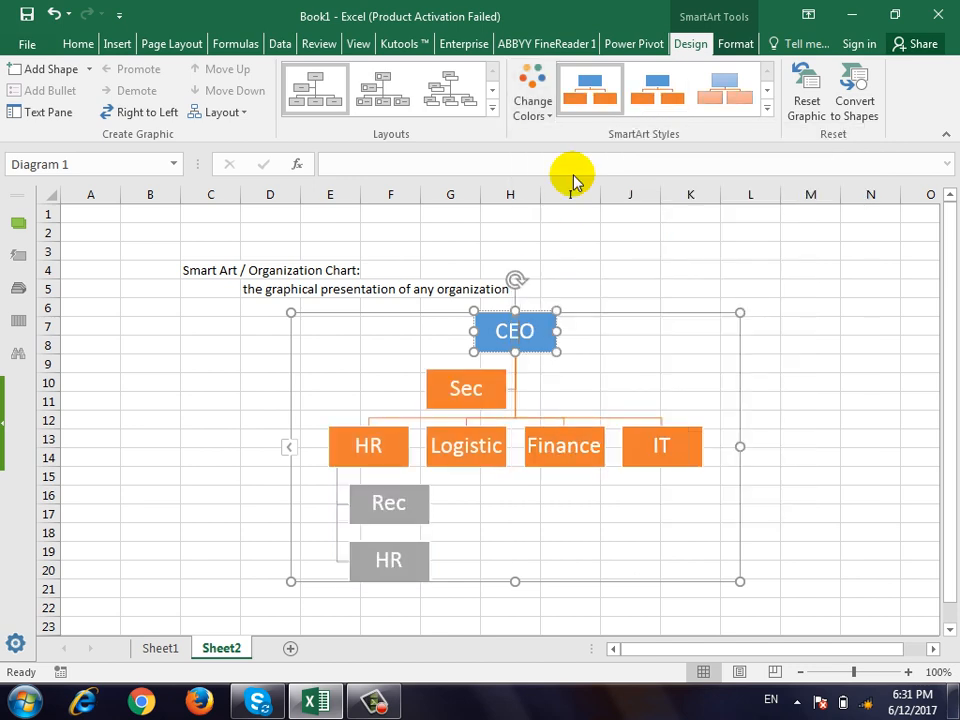
Step: Apply the front-facing beveled 3-D SmartArt style with dark outlines to the organization chart
{"action": "left_click", "coordinate": [768, 108]}
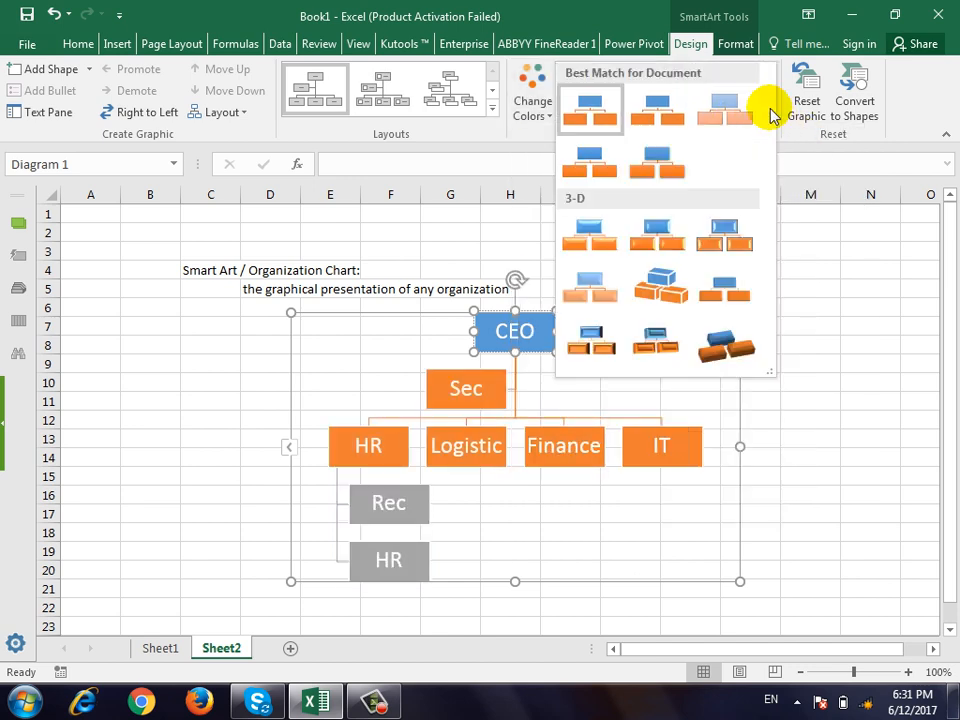
{"action": "left_click", "coordinate": [729, 234]}
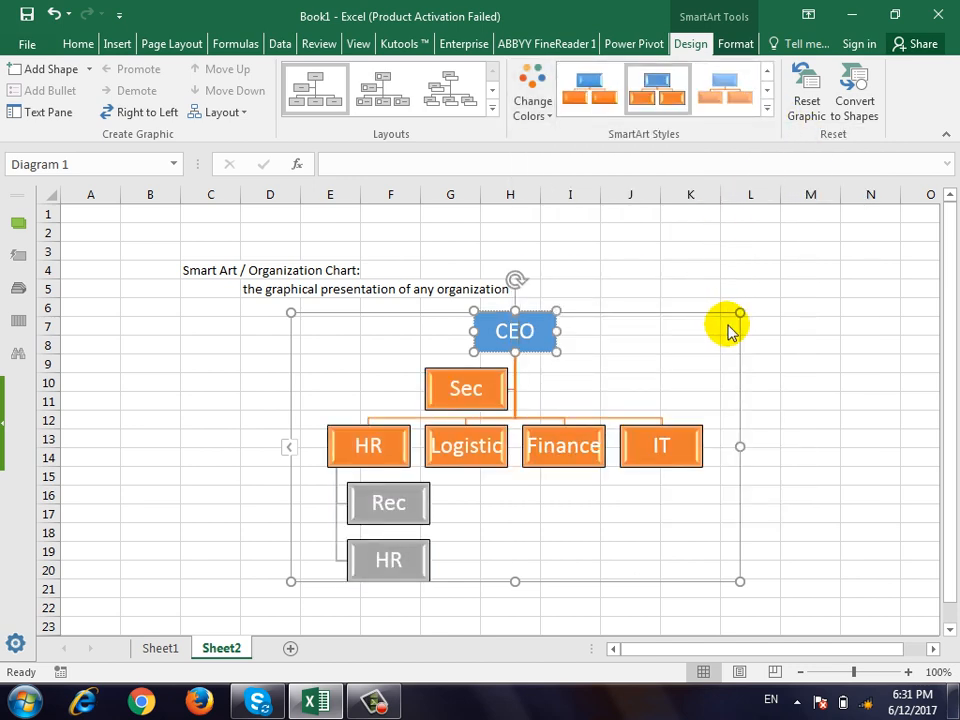
{"action": "left_click", "coordinate": [799, 322]}
{"action": "left_click", "coordinate": [552, 331]}
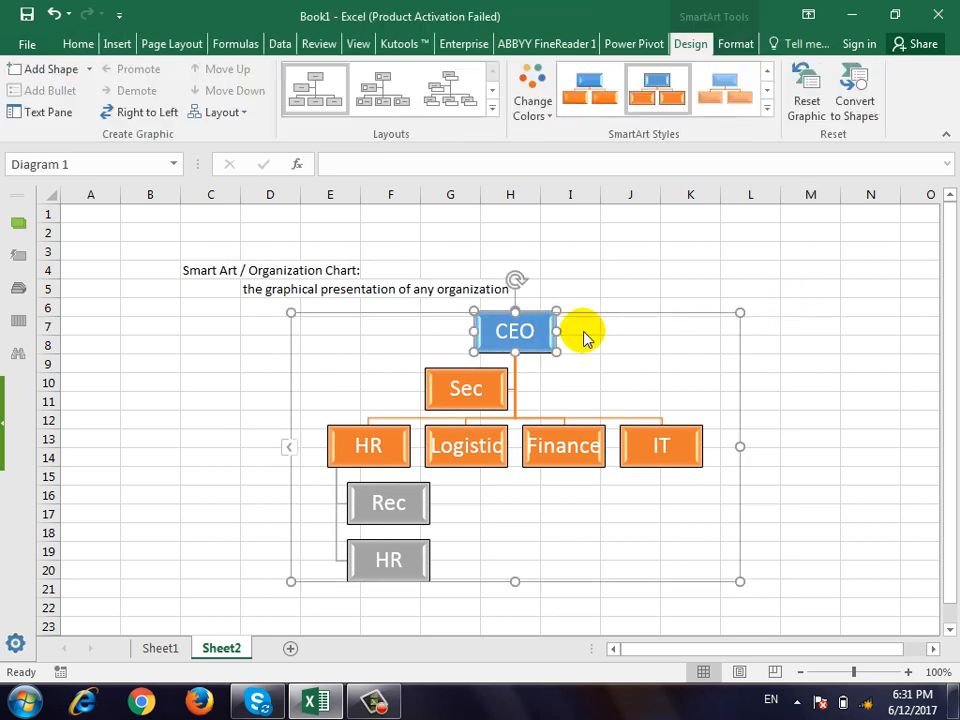
Step: Try the steeply tilted 3-D block style on the organization chart and undo it
{"action": "left_click", "coordinate": [767, 108]}
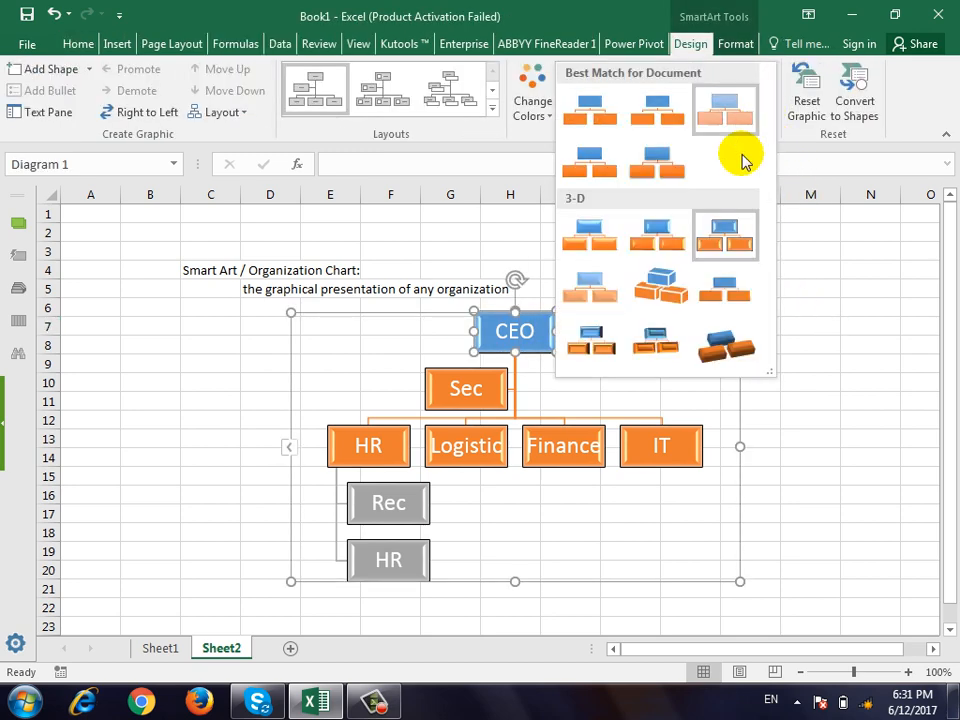
{"action": "left_click", "coordinate": [708, 345]}
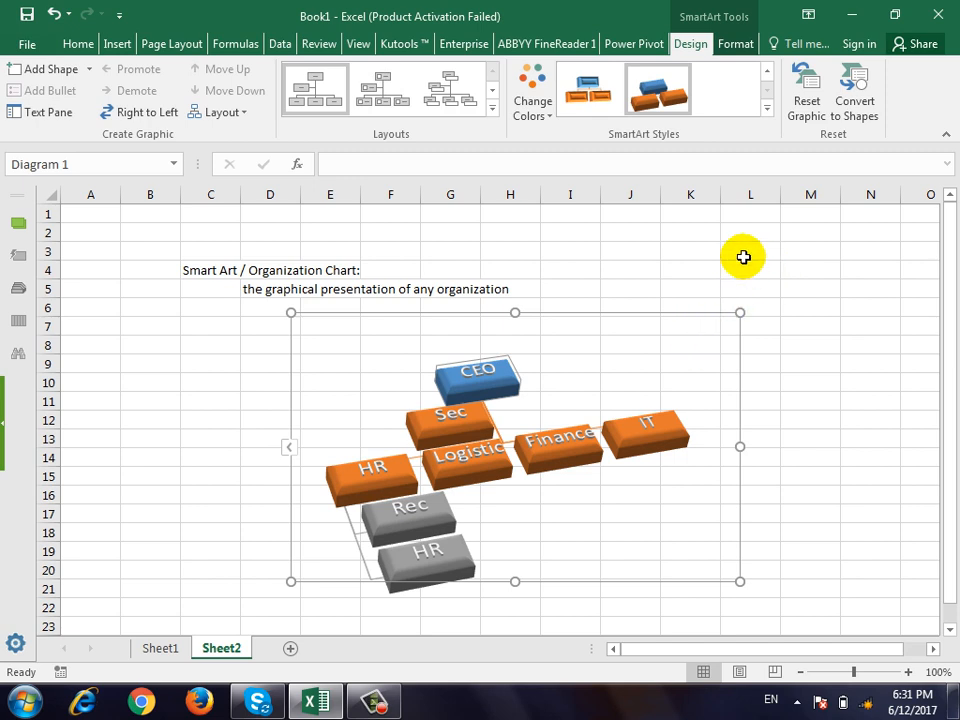
{"action": "key", "text": "ctrl+z"}
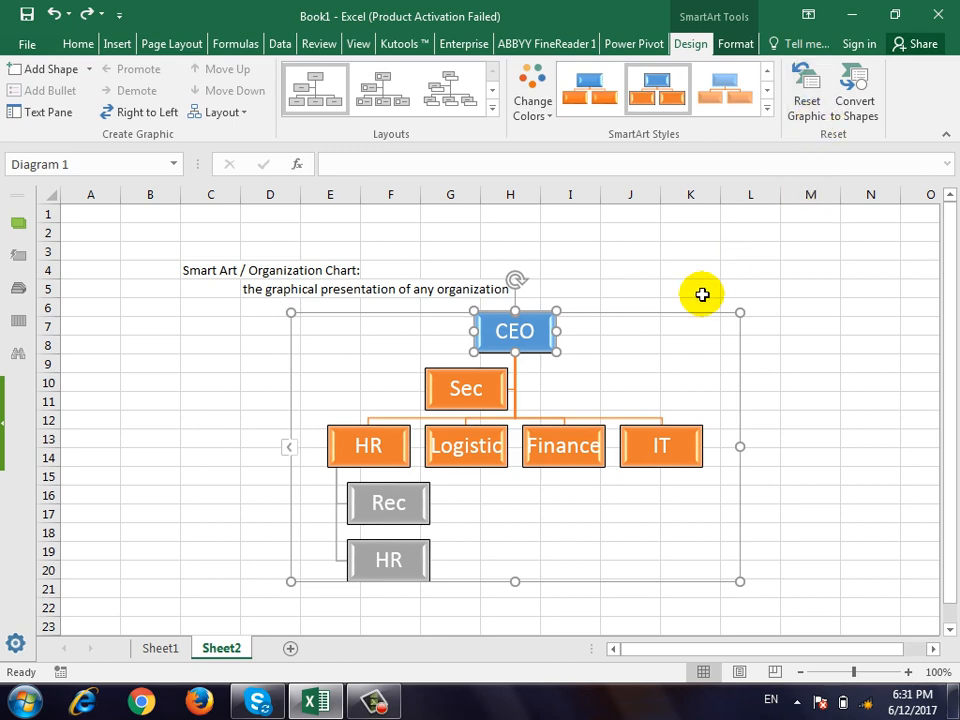
Step: Apply the slightly angled, beveled 3-D scene style to the chart and reset the graphic to its default formatting
{"action": "left_click", "coordinate": [766, 107]}
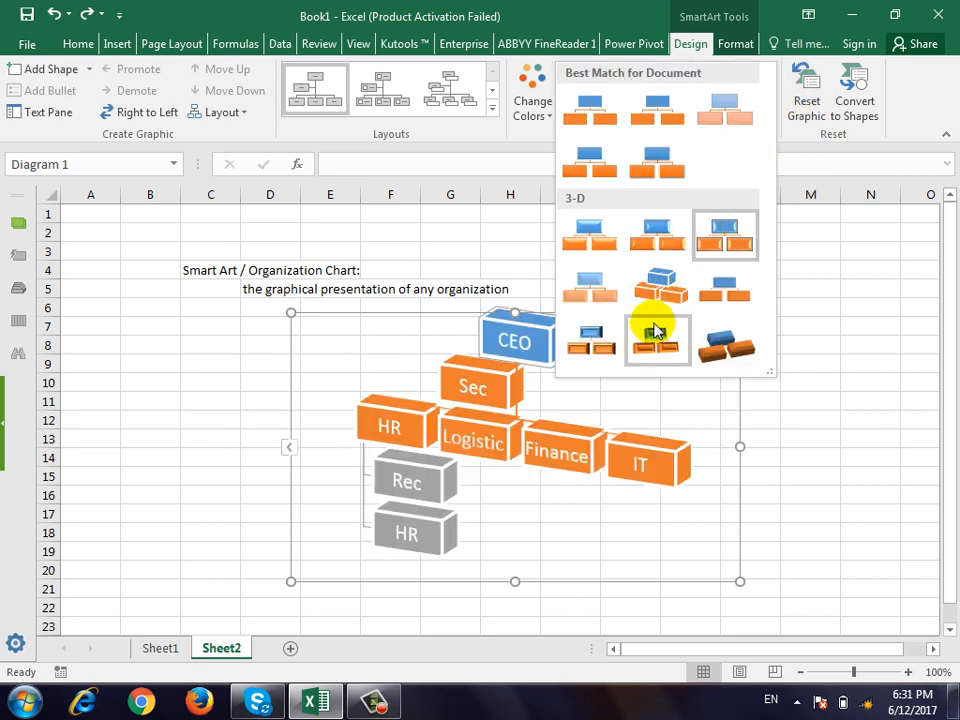
{"action": "left_click", "coordinate": [655, 330]}
{"action": "left_click", "coordinate": [798, 85]}
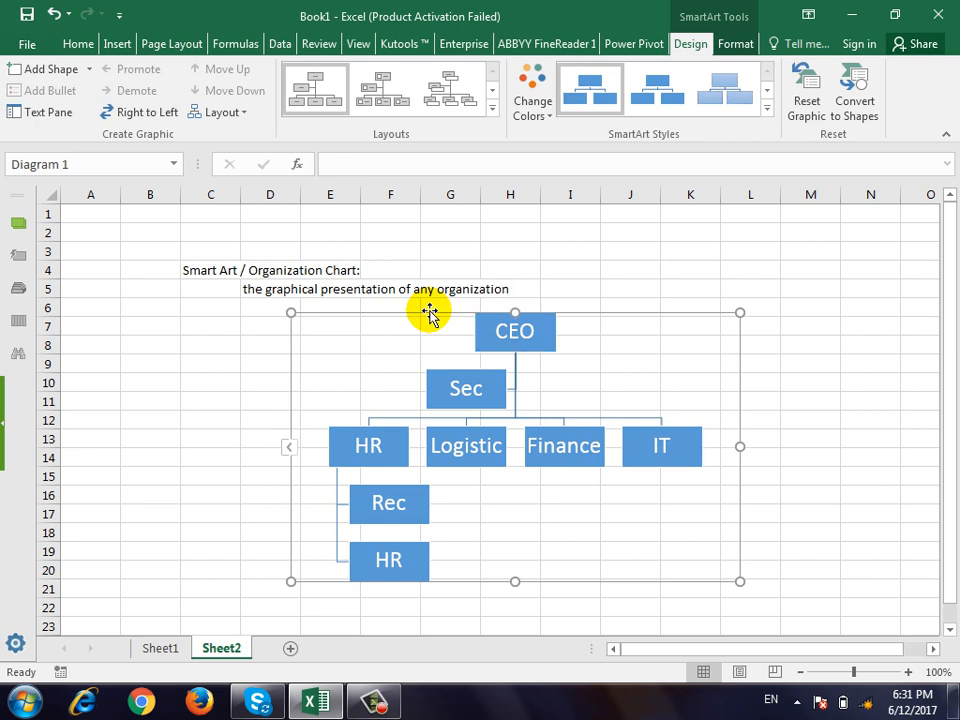
Step: Try converting the SmartArt organization chart to ordinary shapes and undo the conversion
{"action": "left_click", "coordinate": [855, 80]}
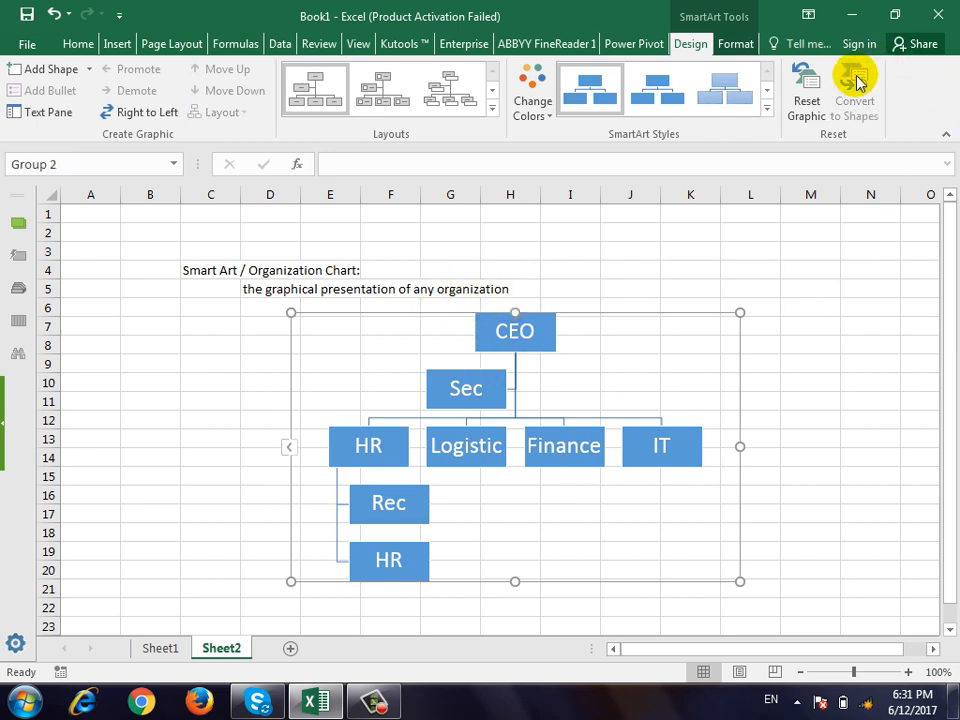
{"action": "left_click", "coordinate": [729, 339]}
{"action": "left_click", "coordinate": [548, 310]}
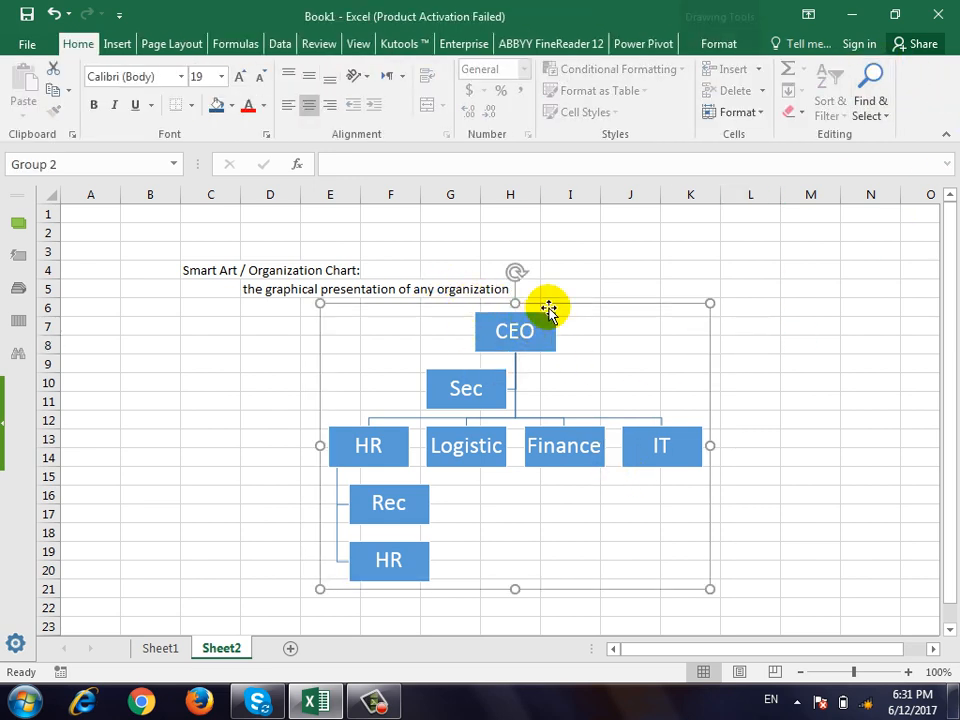
{"action": "left_click", "coordinate": [733, 43]}
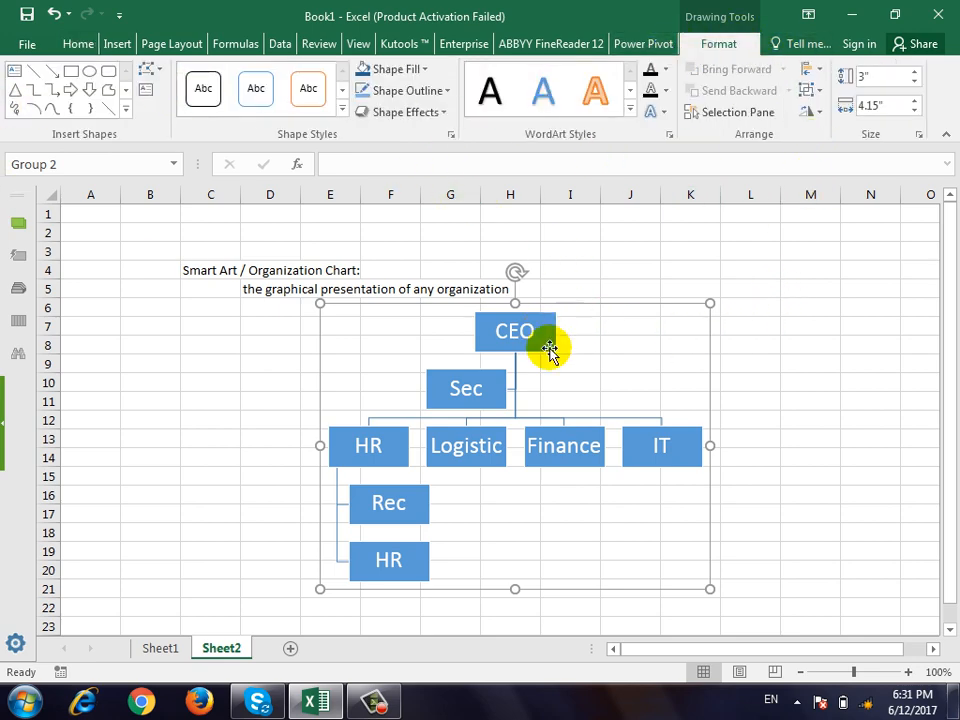
{"action": "key", "text": "ctrl+z"}
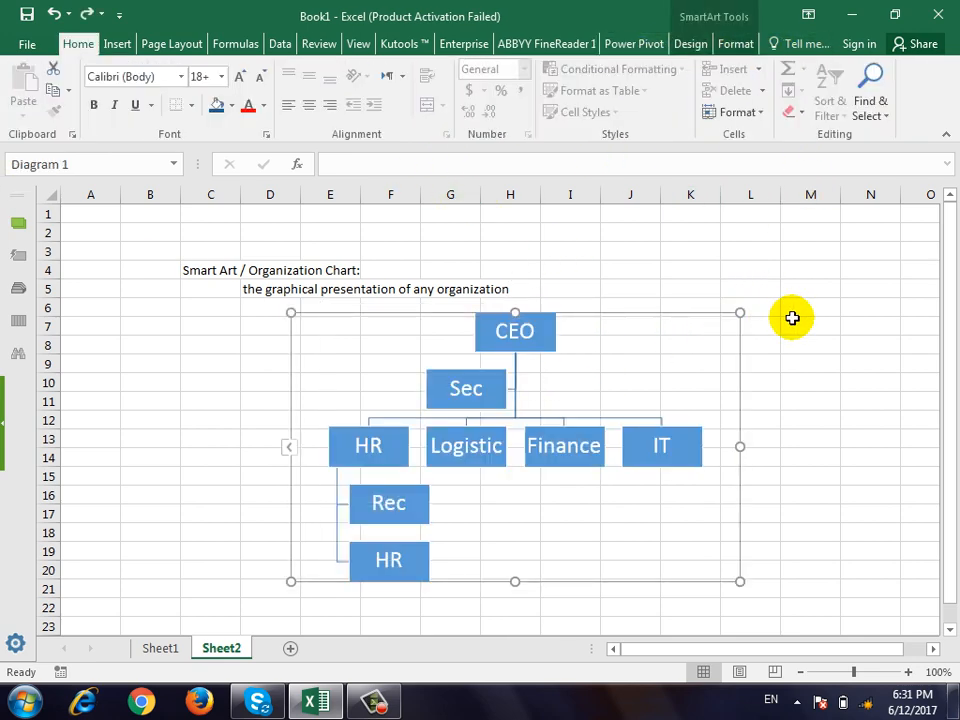
Step: Undo the reset of the organization chart and reset the graphic once more
{"action": "key", "text": "ctrl+z"}
{"action": "left_click", "coordinate": [744, 304]}
{"action": "left_click", "coordinate": [548, 333]}
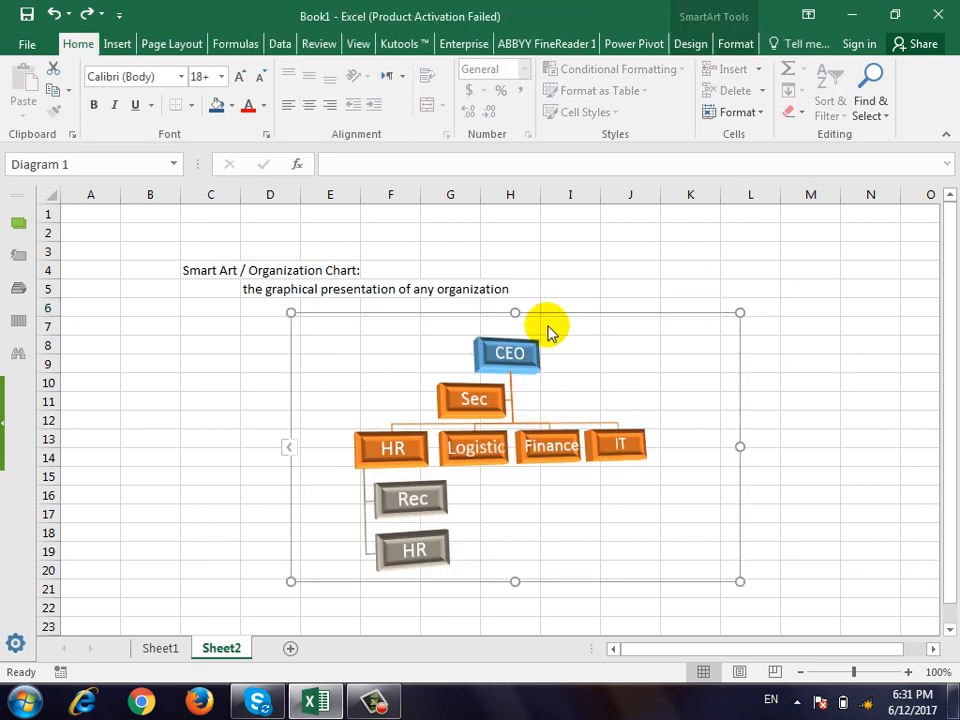
{"action": "left_click", "coordinate": [690, 43]}
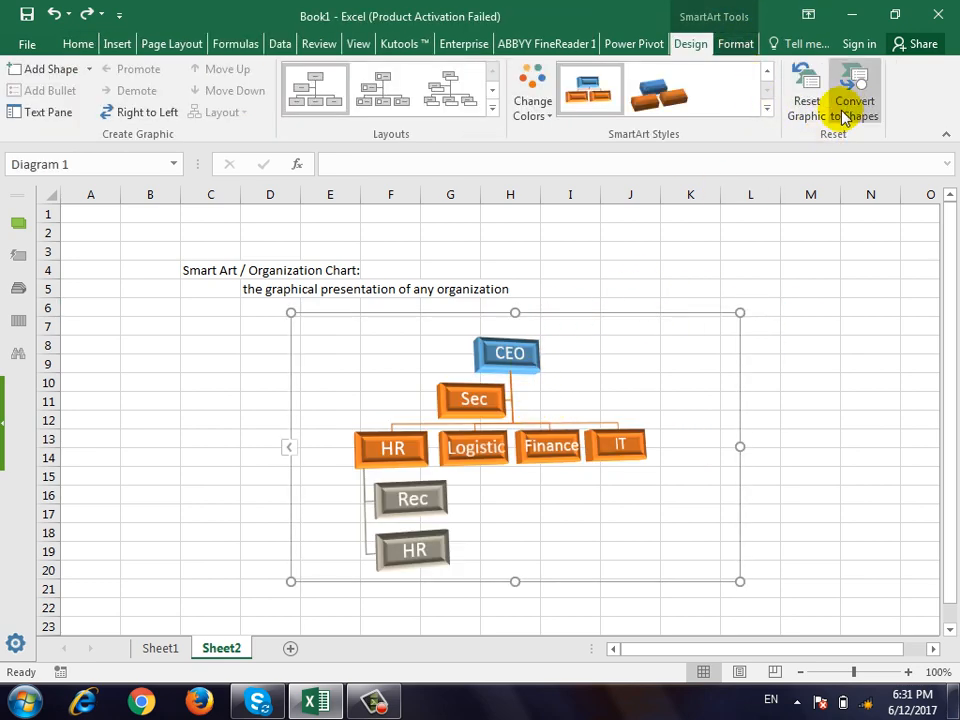
{"action": "left_click", "coordinate": [807, 100]}
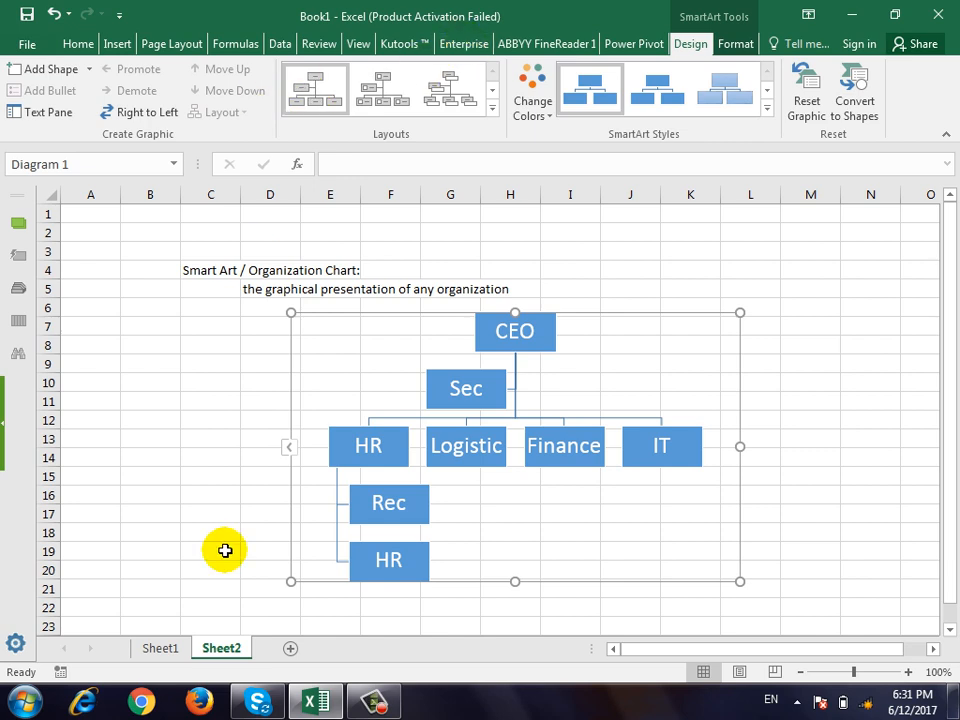
Step: Try inserting a screen clipping of the first two rows of desktop icons into the sheet and delete the picture
{"action": "left_click", "coordinate": [210, 428]}
{"action": "left_click", "coordinate": [128, 43]}
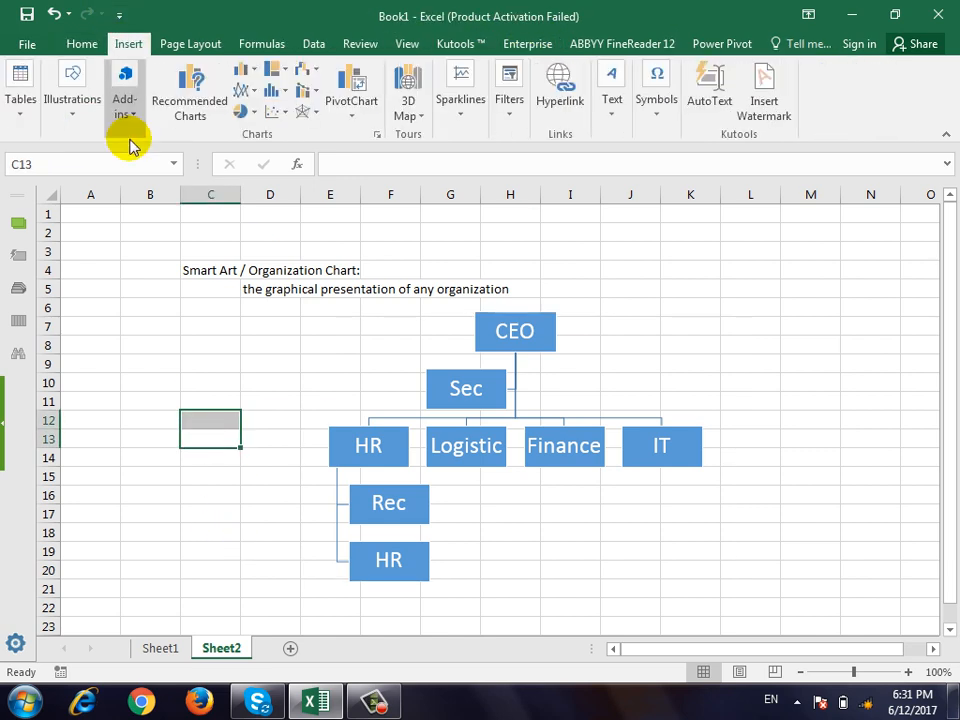
{"action": "left_click", "coordinate": [74, 128]}
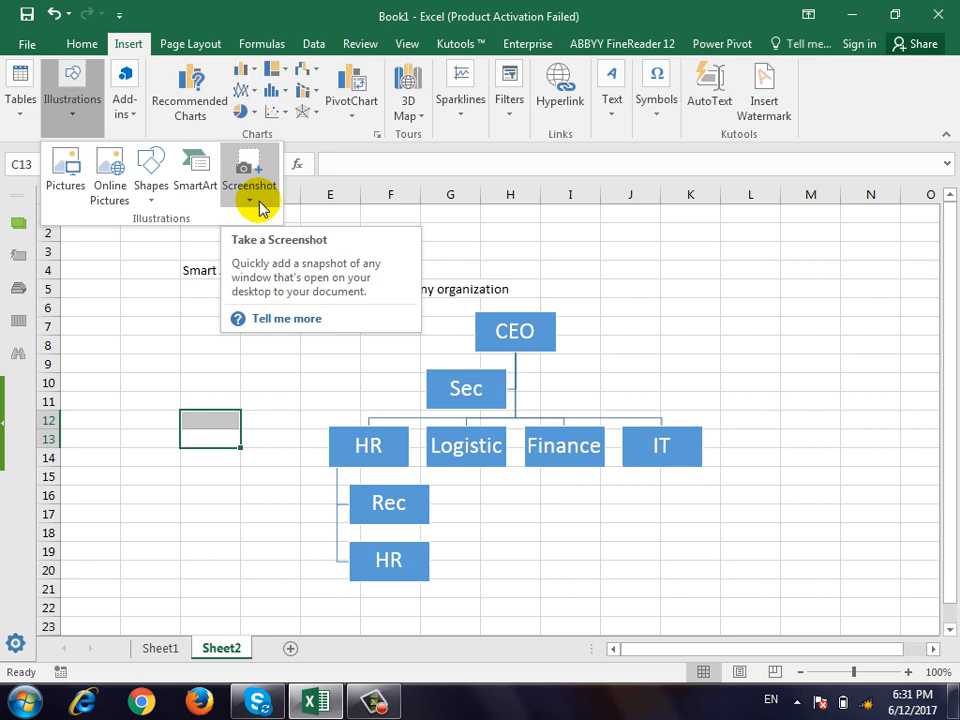
{"action": "left_click", "coordinate": [655, 288]}
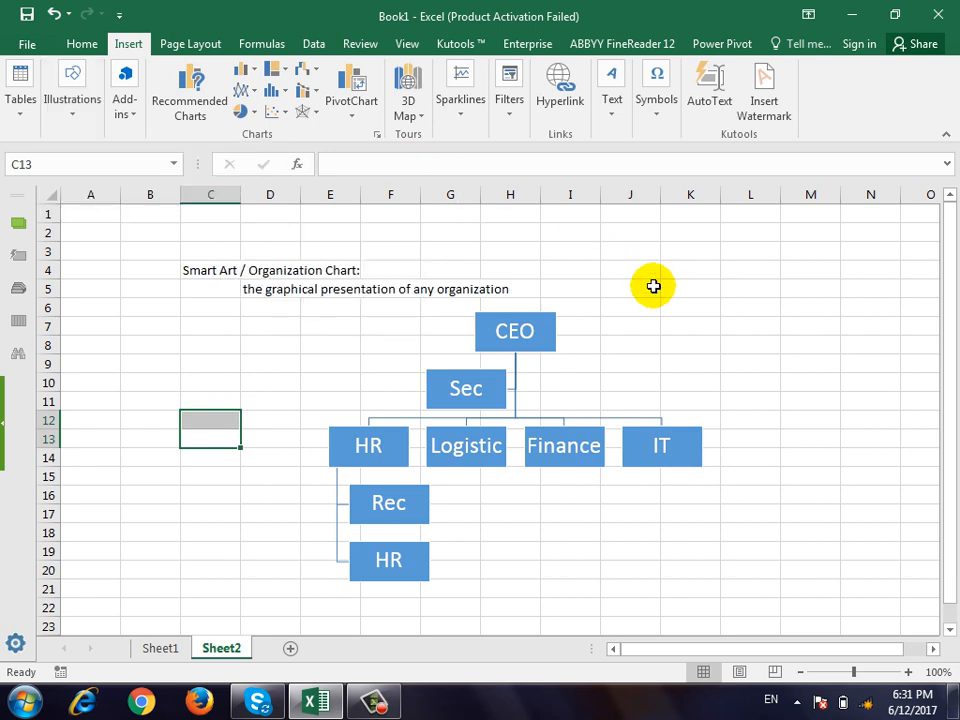
{"action": "left_click", "coordinate": [88, 120]}
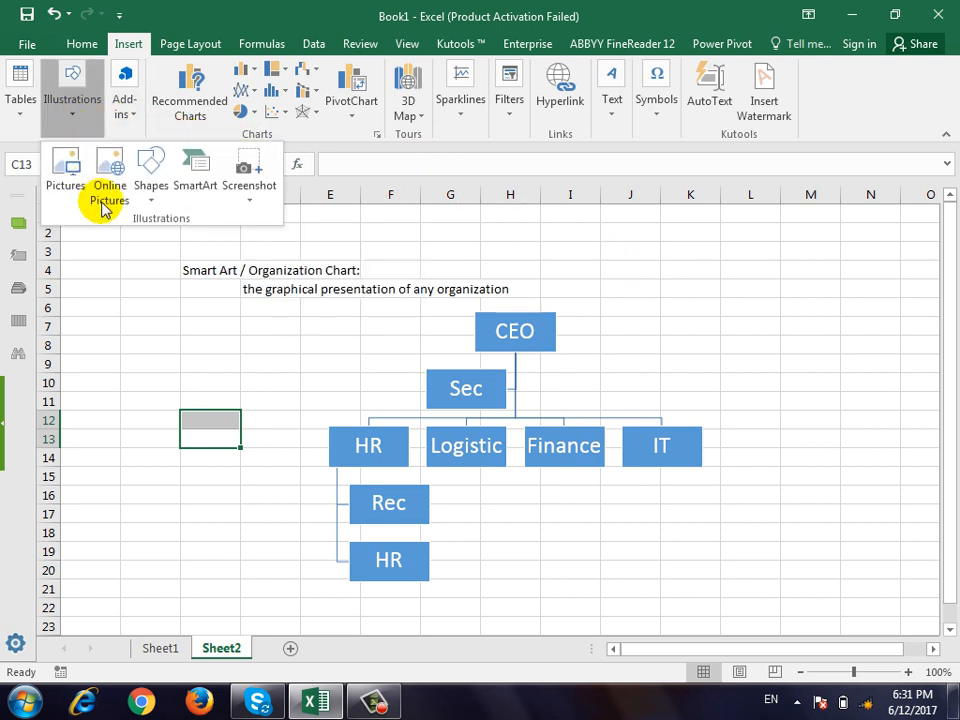
{"action": "left_click", "coordinate": [253, 204]}
{"action": "left_click", "coordinate": [275, 222]}
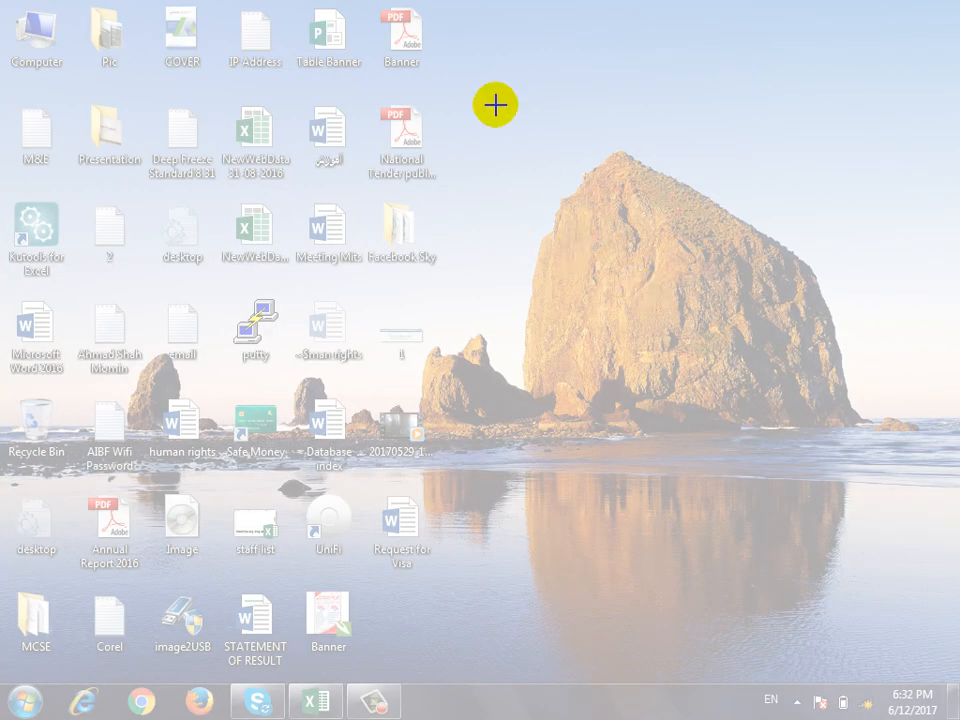
{"action": "left_click_drag", "start_coordinate": [487, 21], "coordinate": [15, 165]}
{"action": "left_click_drag", "start_coordinate": [630, 500], "coordinate": [703, 258]}
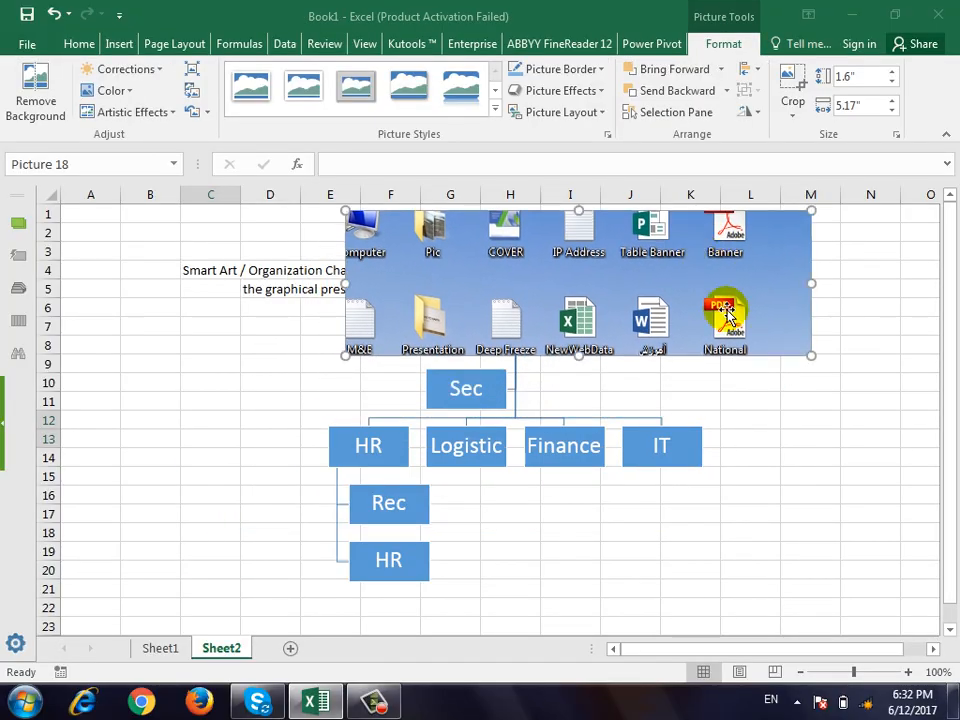
{"action": "key", "text": "Delete"}
Step: Minimize Excel, find and launch Word from the desktop, and dismiss the Office activation wizard
{"action": "left_click", "coordinate": [860, 14]}
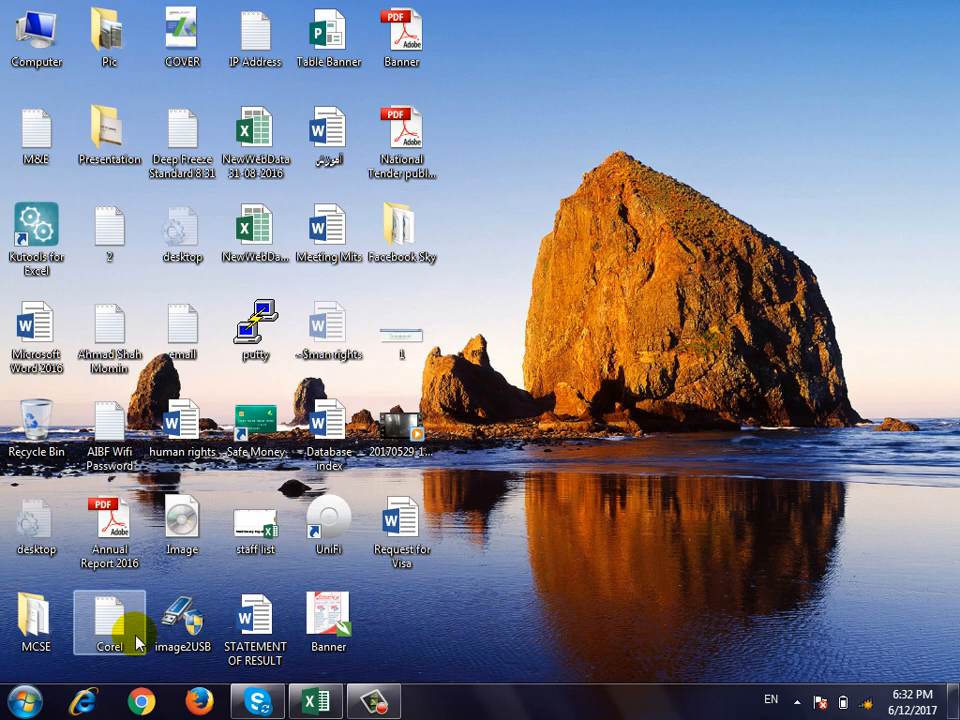
{"action": "key", "text": "super"}
{"action": "type", "text": "word"}
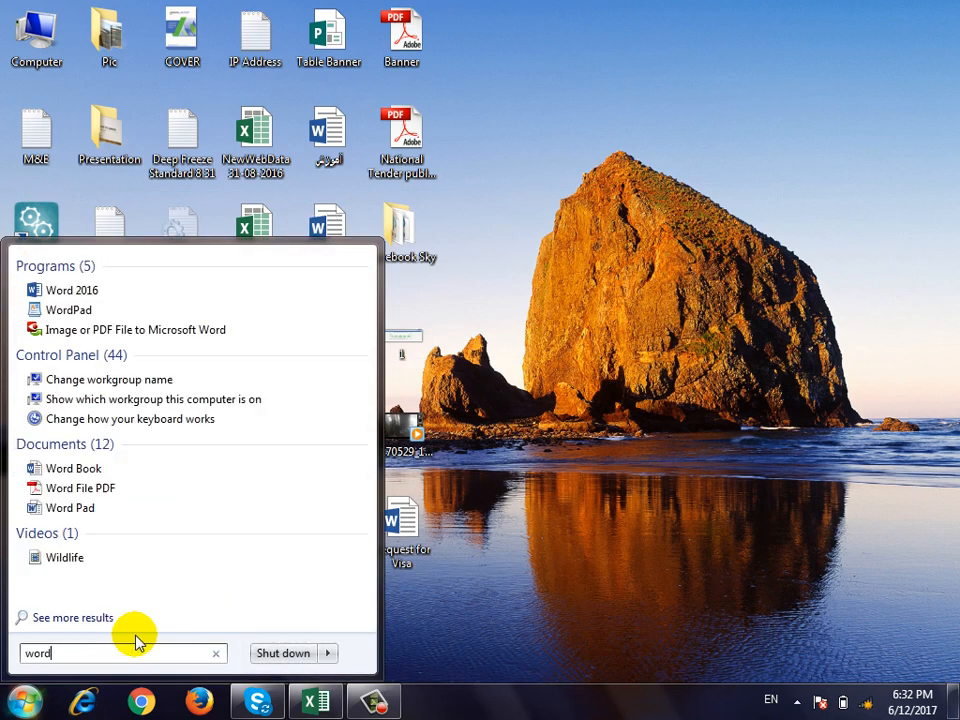
{"action": "key", "text": "Return"}
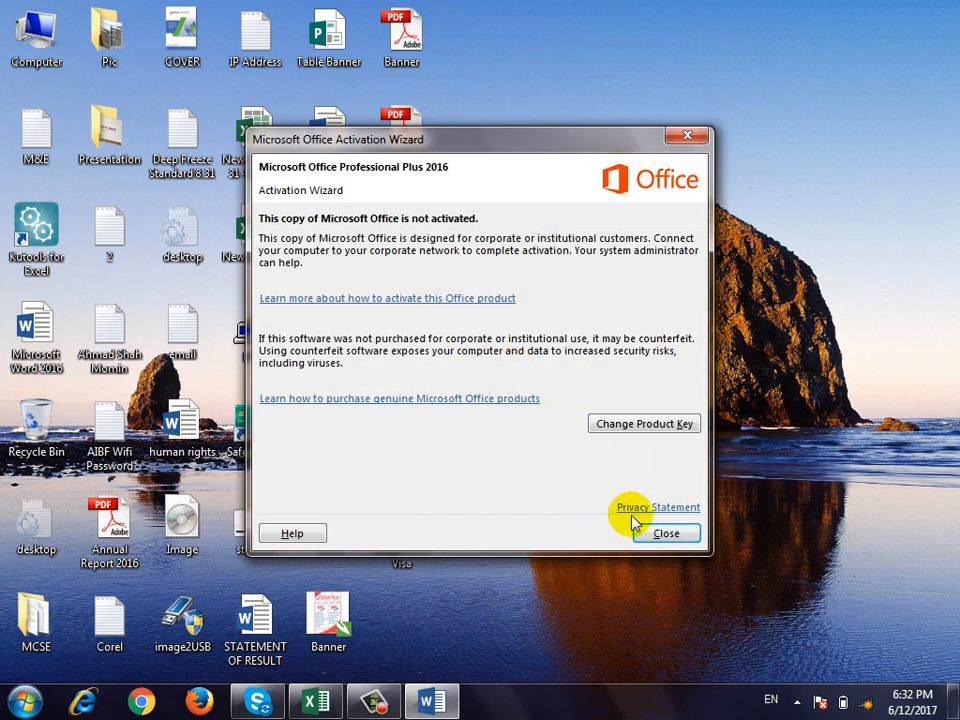
{"action": "left_click", "coordinate": [657, 536]}
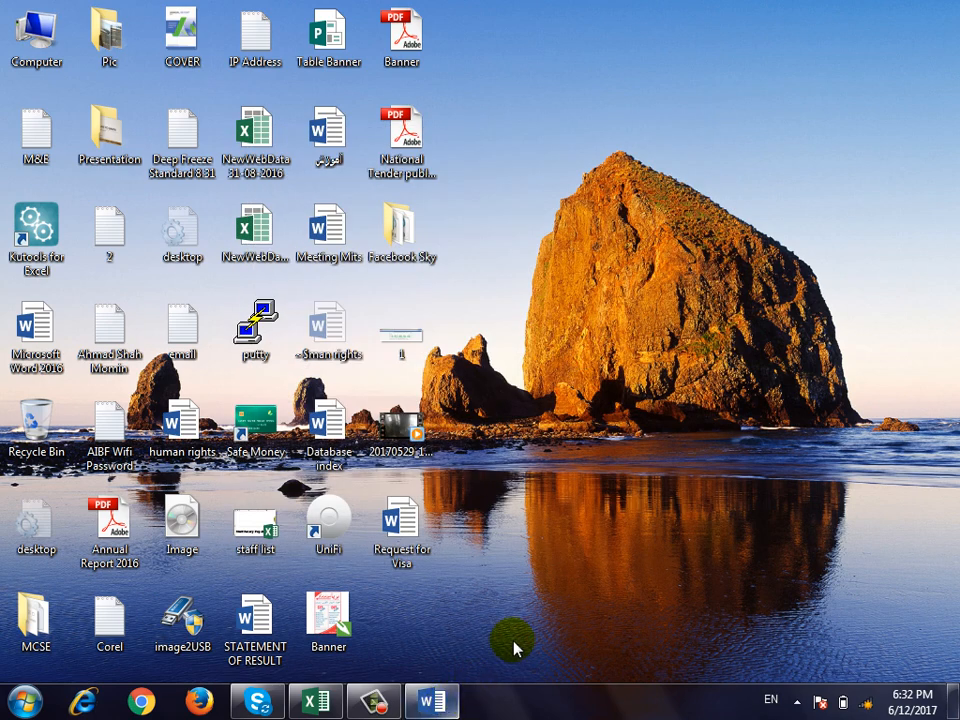
Step: Switch to the Word window and start a new blank document
{"action": "mouse_move", "coordinate": [450, 696]}
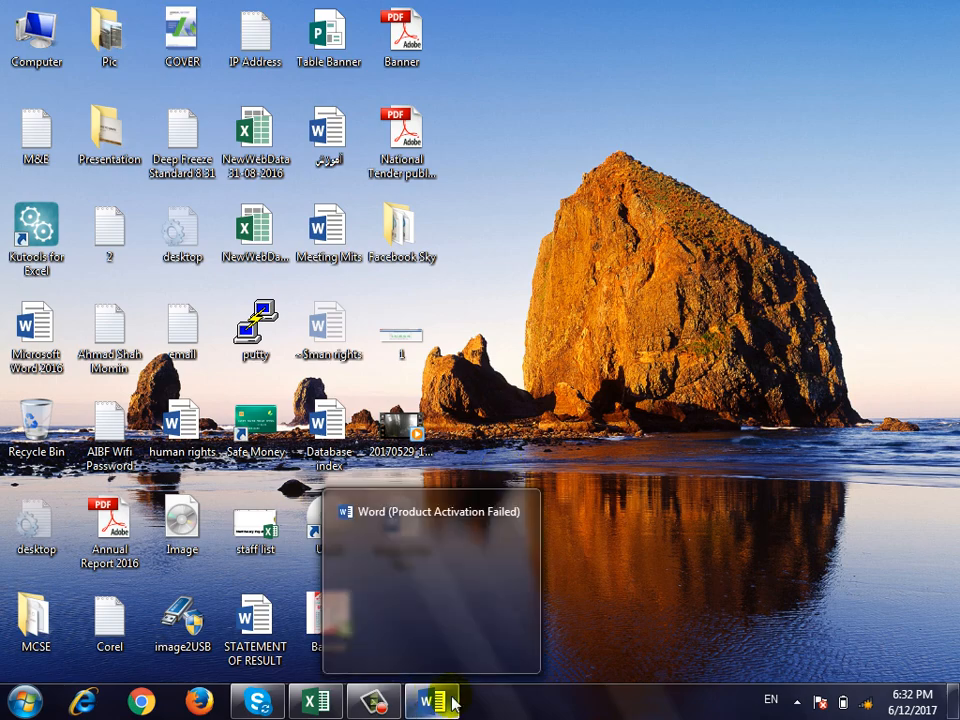
{"action": "left_click", "coordinate": [459, 559]}
{"action": "left_click", "coordinate": [440, 175]}
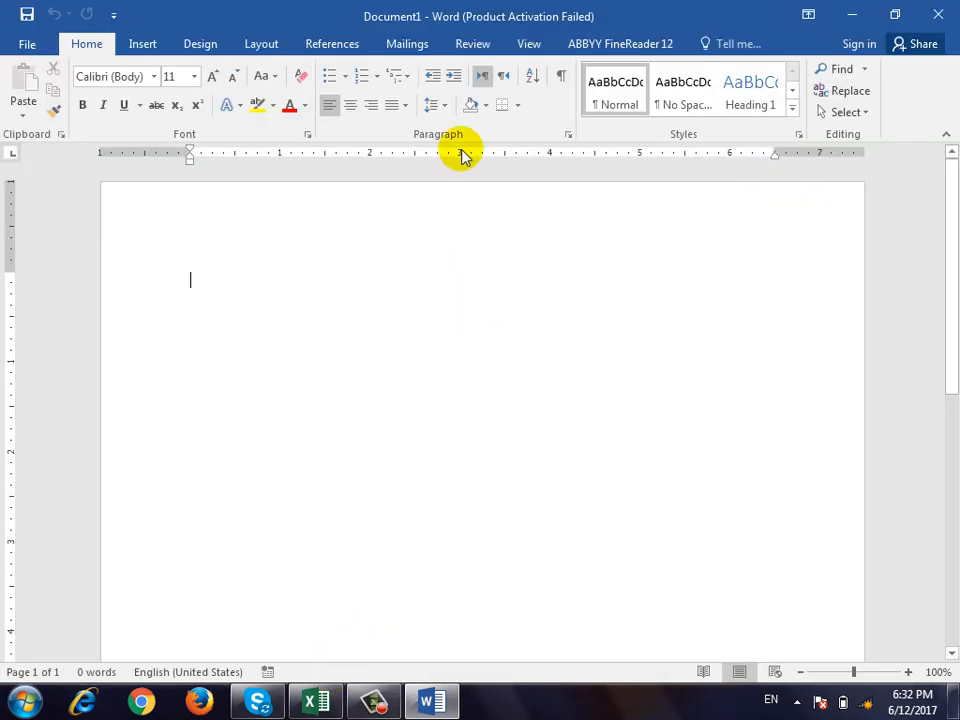
Step: Return to Excel, try inserting a screen clipping of Word's title bar, ribbon and ruler into Sheet2, and delete the repositioned picture
{"action": "left_click", "coordinate": [315, 700]}
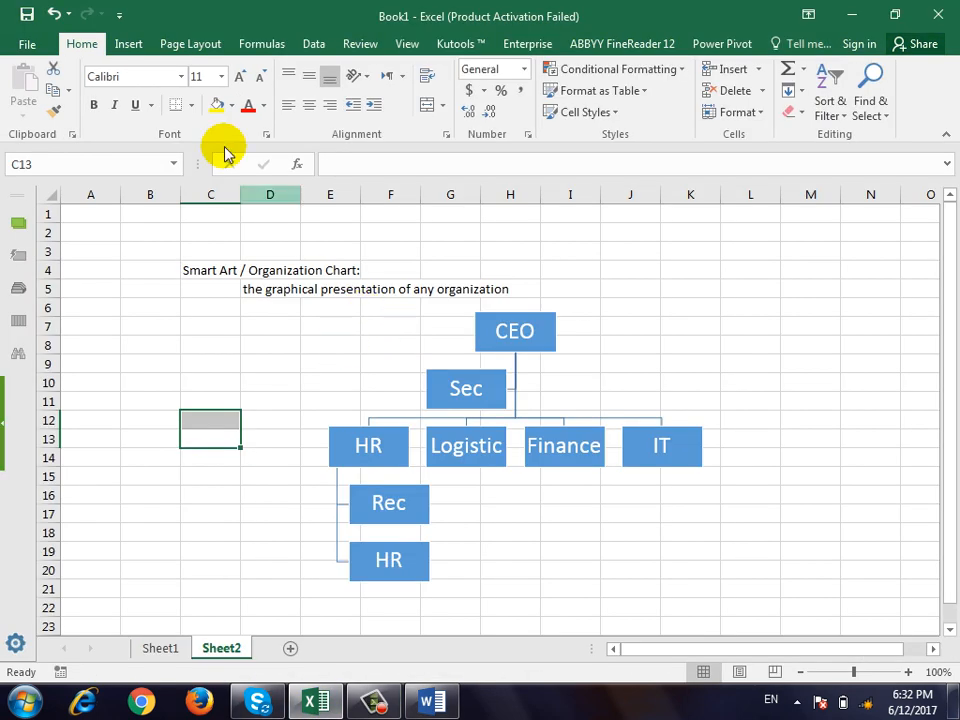
{"action": "left_click", "coordinate": [156, 44]}
{"action": "left_click", "coordinate": [132, 44]}
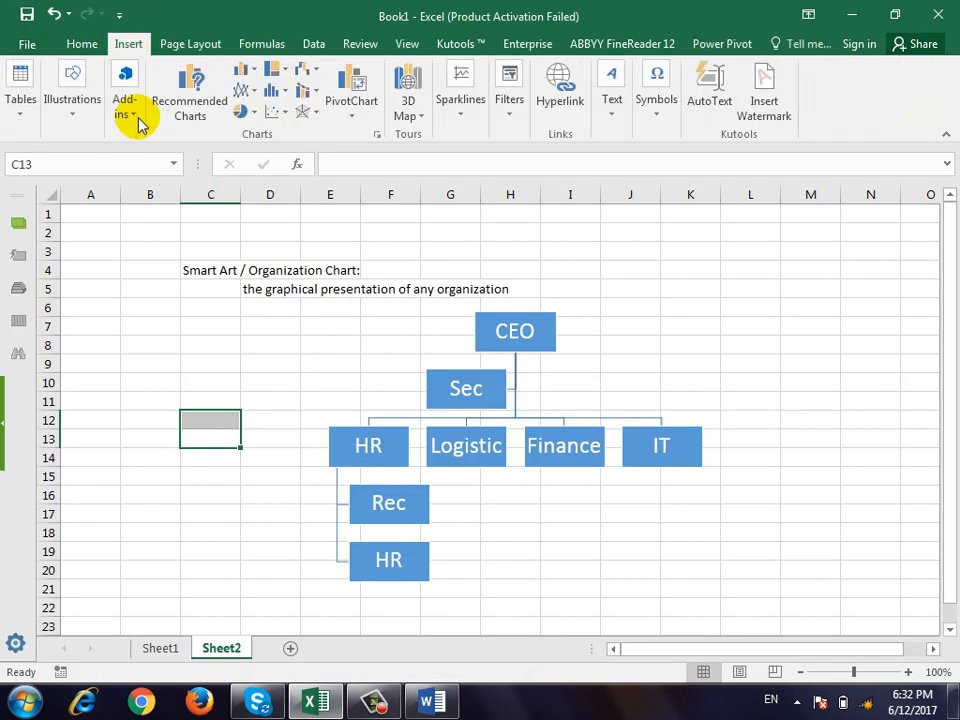
{"action": "left_click", "coordinate": [75, 112]}
{"action": "left_click", "coordinate": [250, 201]}
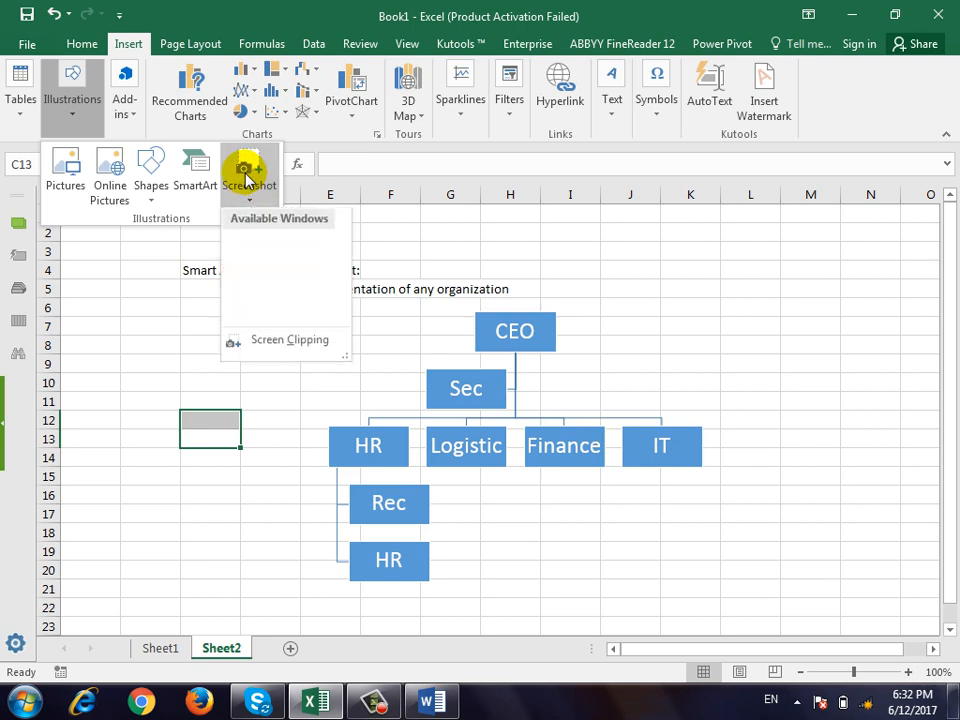
{"action": "left_click", "coordinate": [275, 347]}
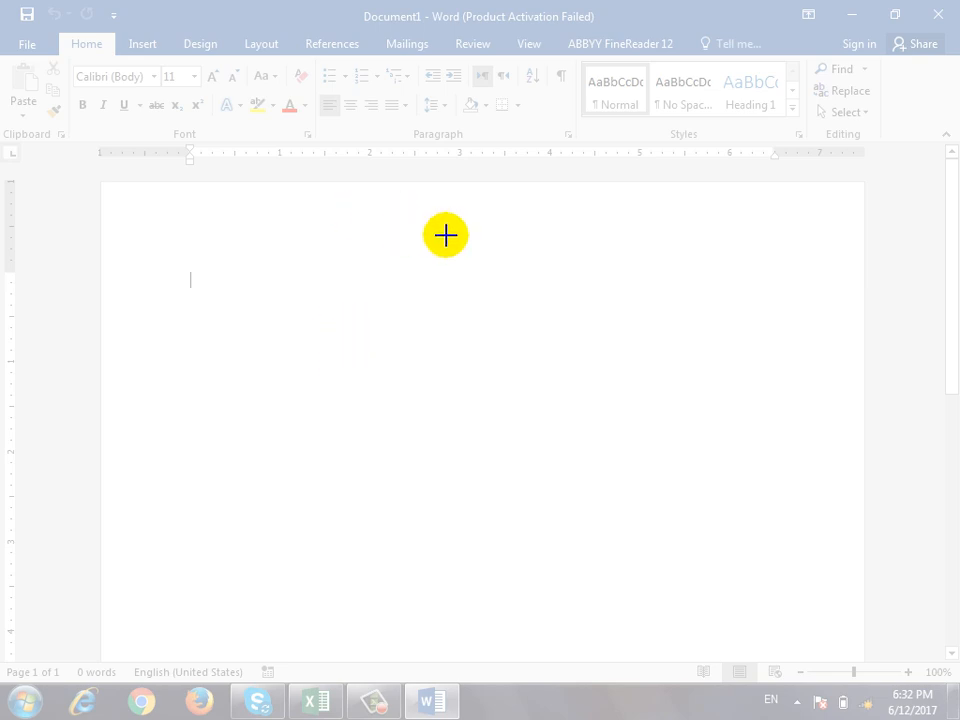
{"action": "left_click_drag", "start_coordinate": [18, 178], "coordinate": [940, 12]}
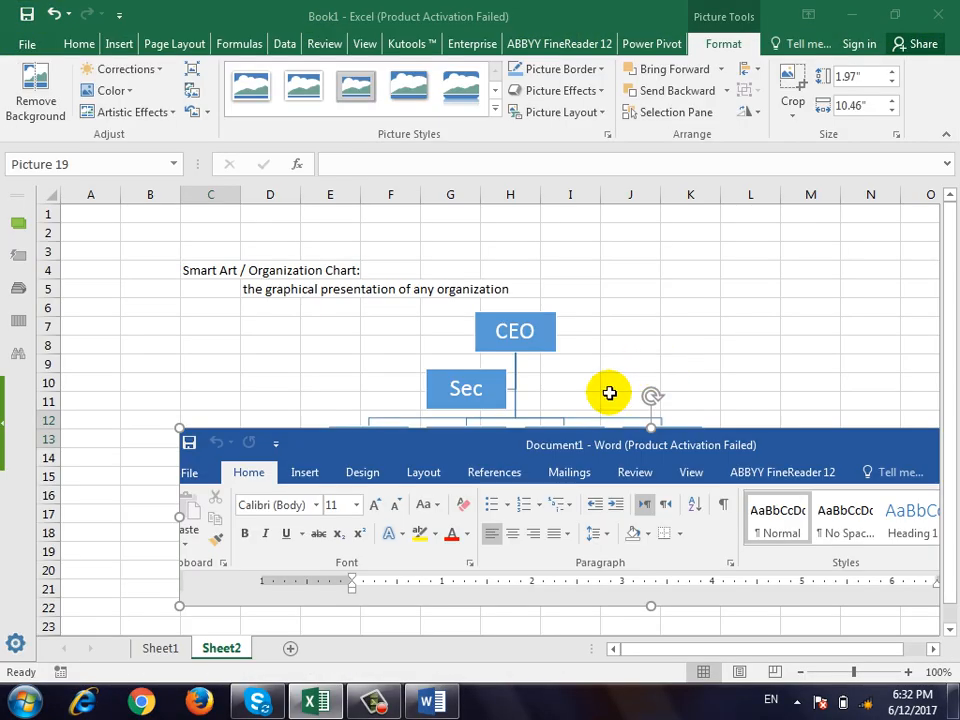
{"action": "left_click_drag", "start_coordinate": [609, 393], "coordinate": [491, 293]}
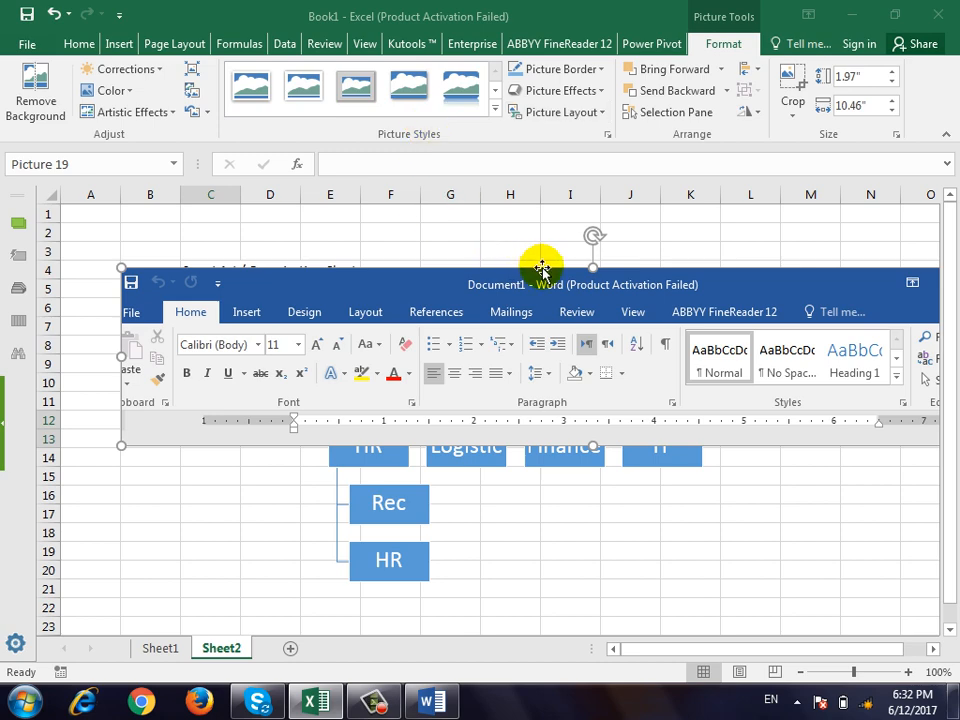
{"action": "key", "text": "Delete"}
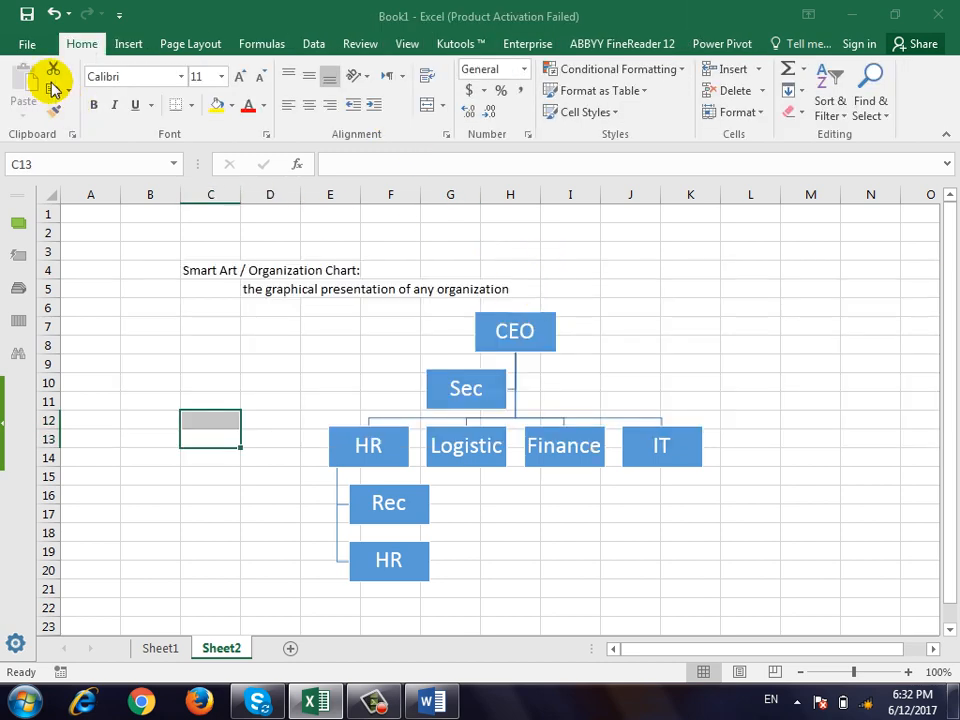
{"action": "left_click", "coordinate": [129, 48]}
{"action": "left_click", "coordinate": [123, 100]}
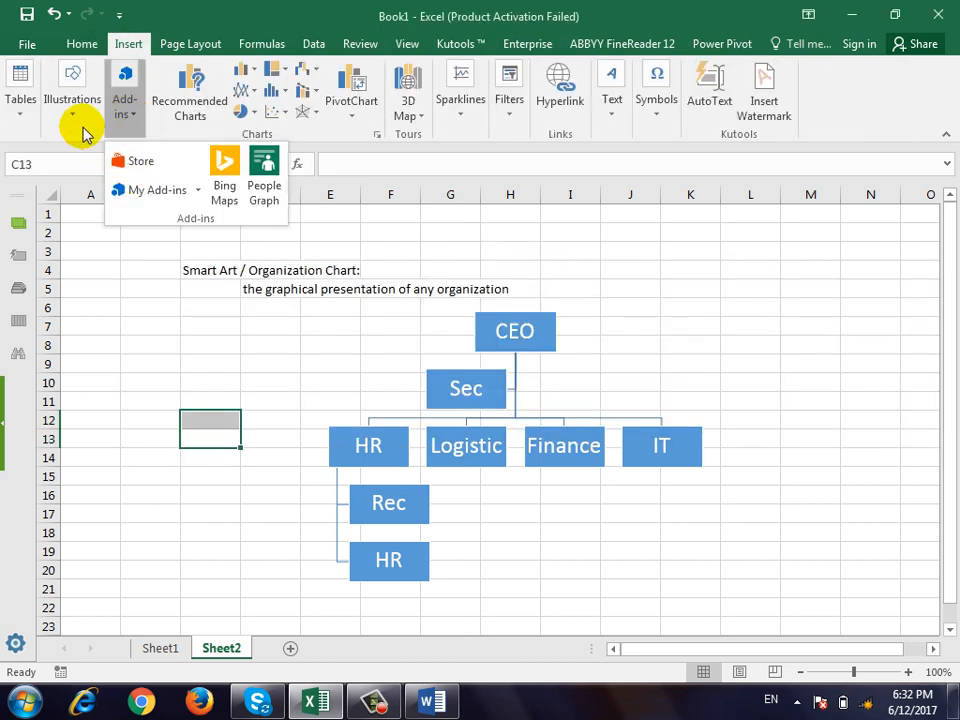
{"action": "left_click", "coordinate": [76, 128]}
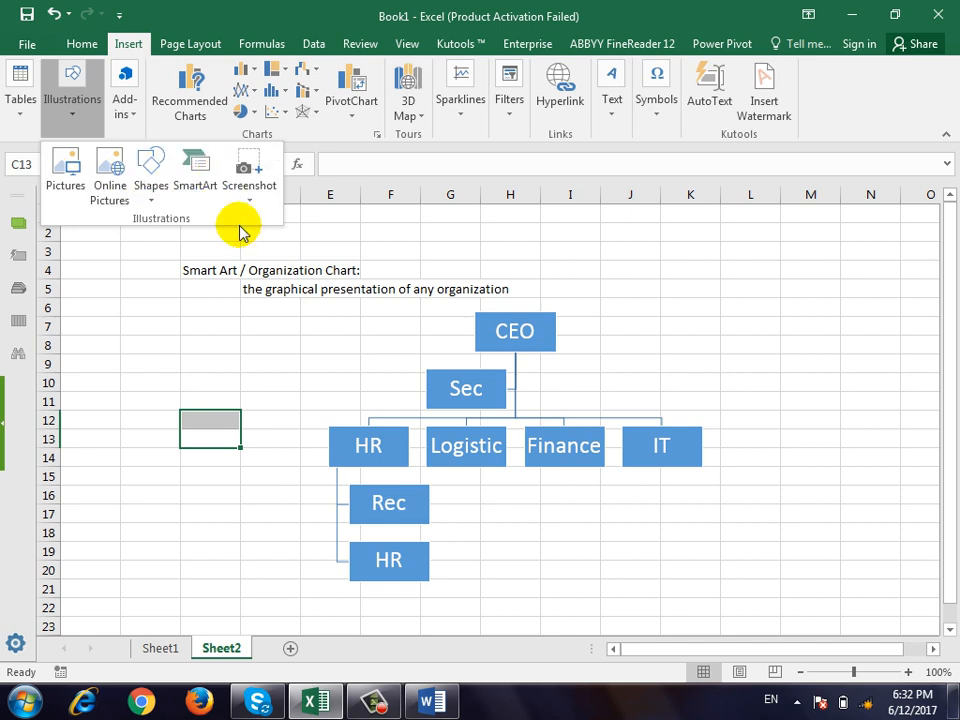
{"action": "left_click", "coordinate": [745, 384]}
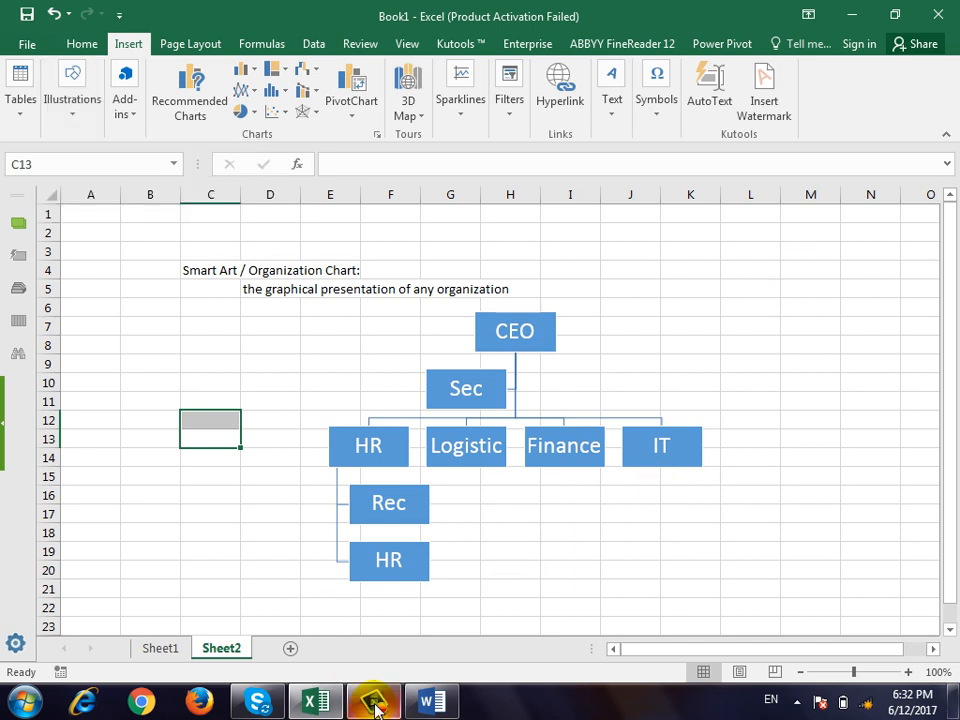